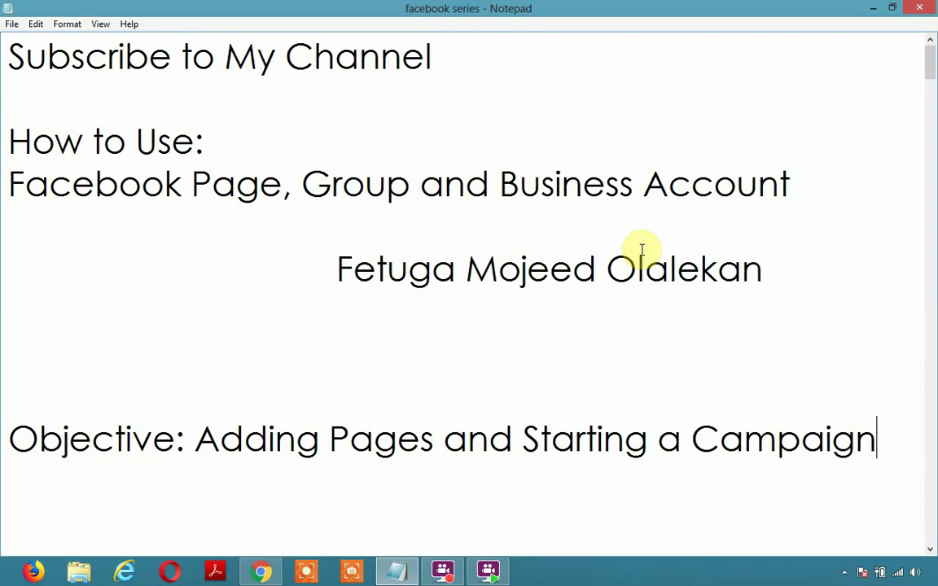
# - Add the line "Business manager = Ads Account = Adding pages" a few blank lines below the Objective line
pyautogui.click(333, 514)
pyautogui.press('Return')
pyautogui.press('Return')
pyautogui.press('Return')
pyautogui.press('Return')
pyautogui.press('Return')
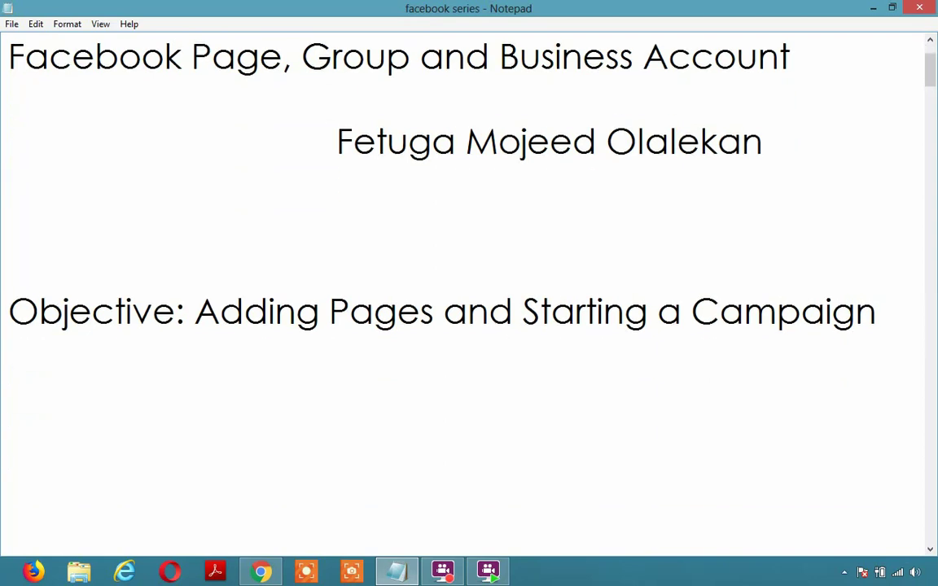
pyautogui.write('Business ')
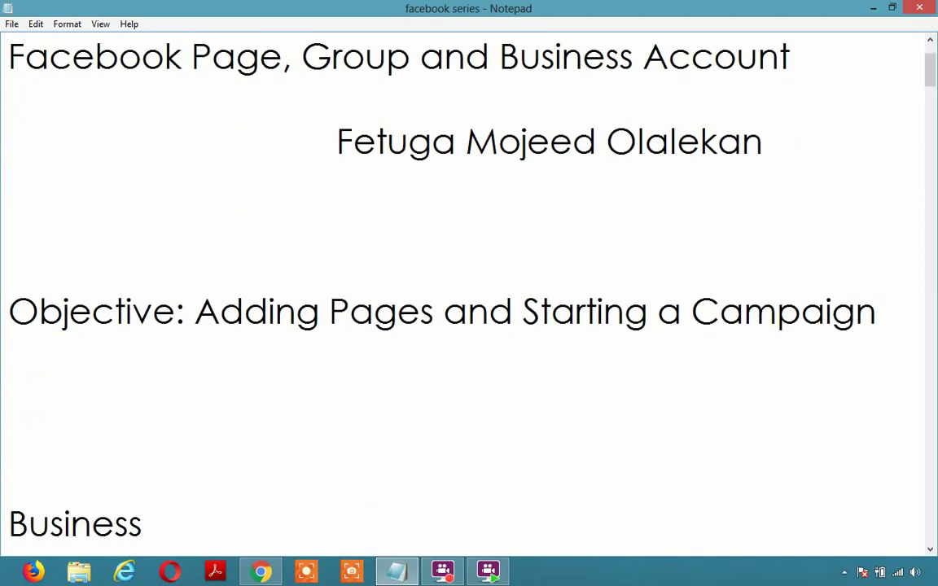
pyautogui.write('manager ')
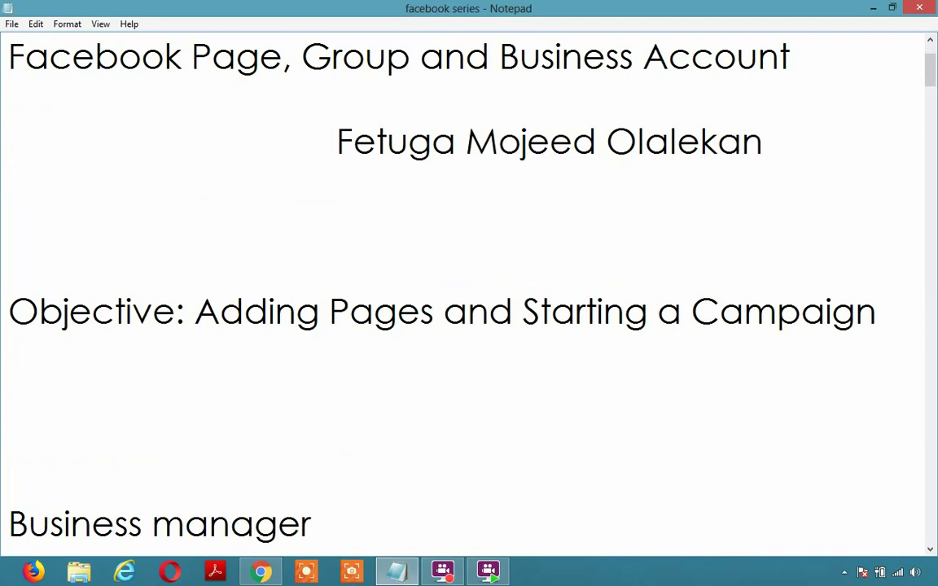
pyautogui.write('= Ads ')
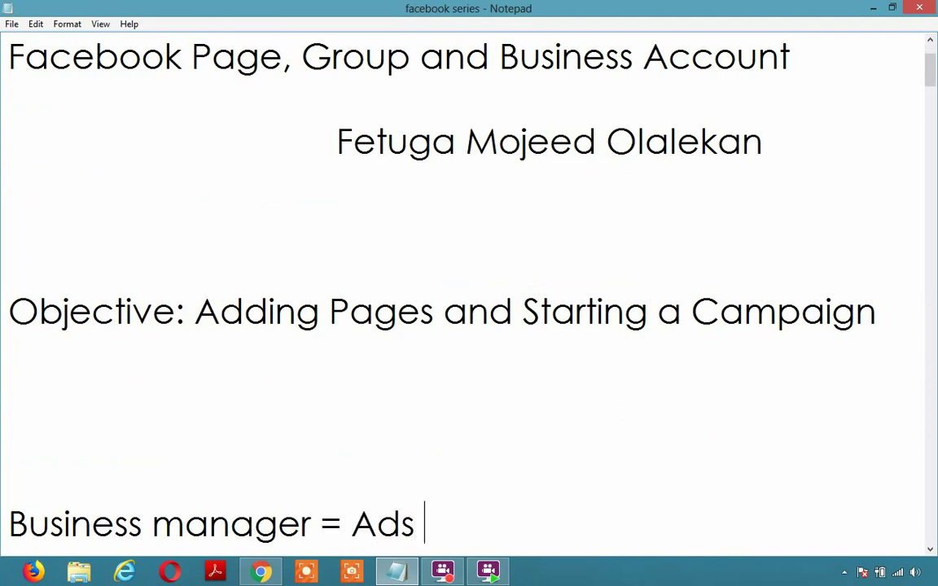
pyautogui.write('Account ')
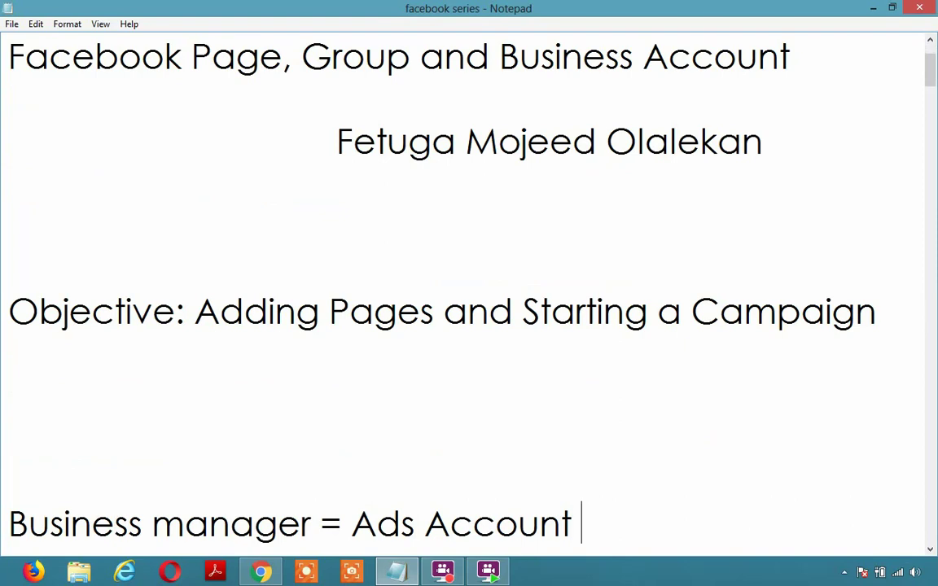
pyautogui.write('= Adding a')
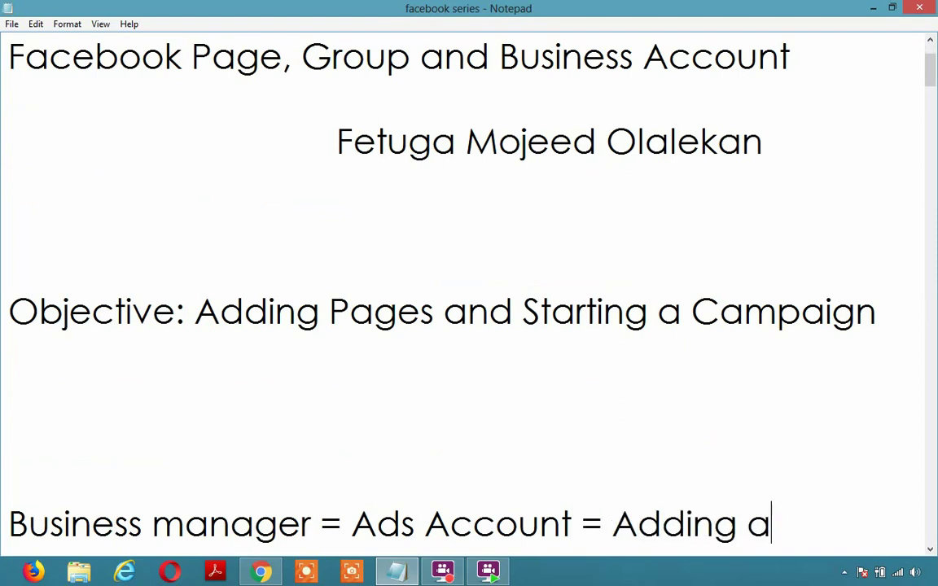
pyautogui.press('BackSpace')
pyautogui.write('pages')
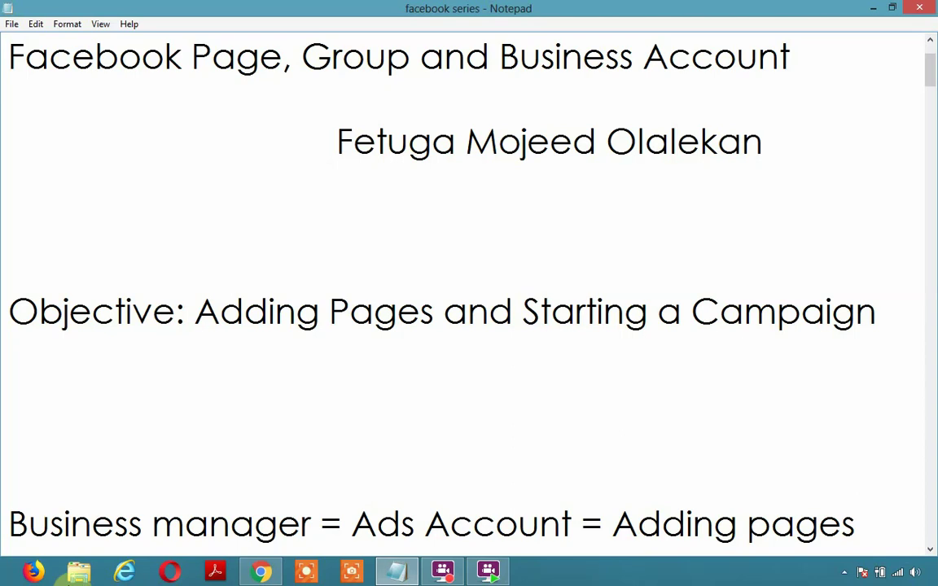
# - Switch to Chrome and check the available balance in the ad account's payment settings
pyautogui.click(260, 574)
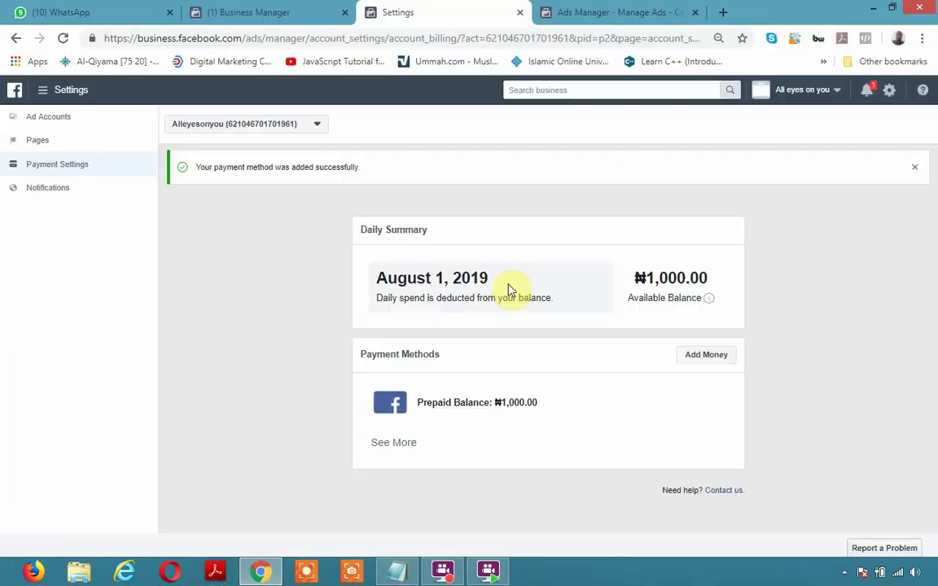
pyautogui.doubleClick(651, 279)
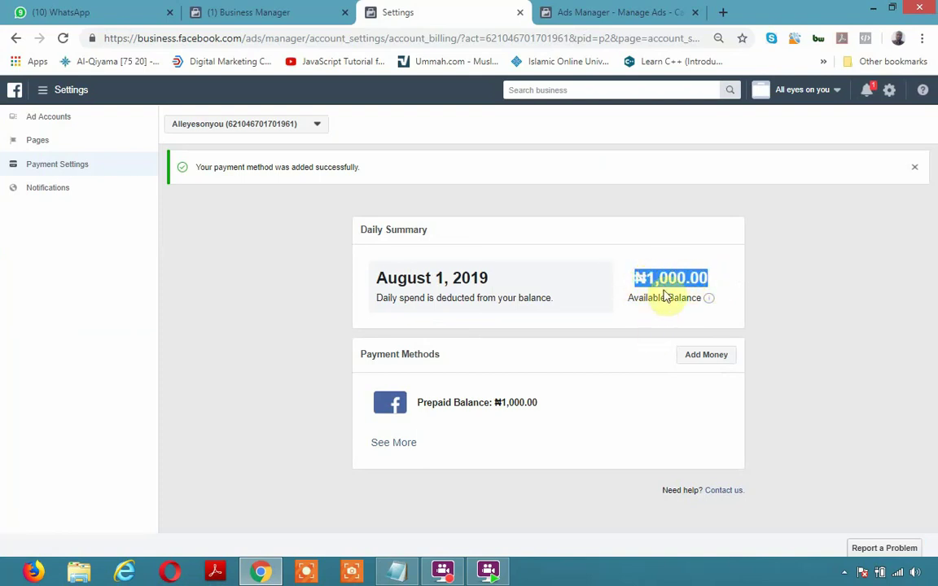
pyautogui.click(807, 259)
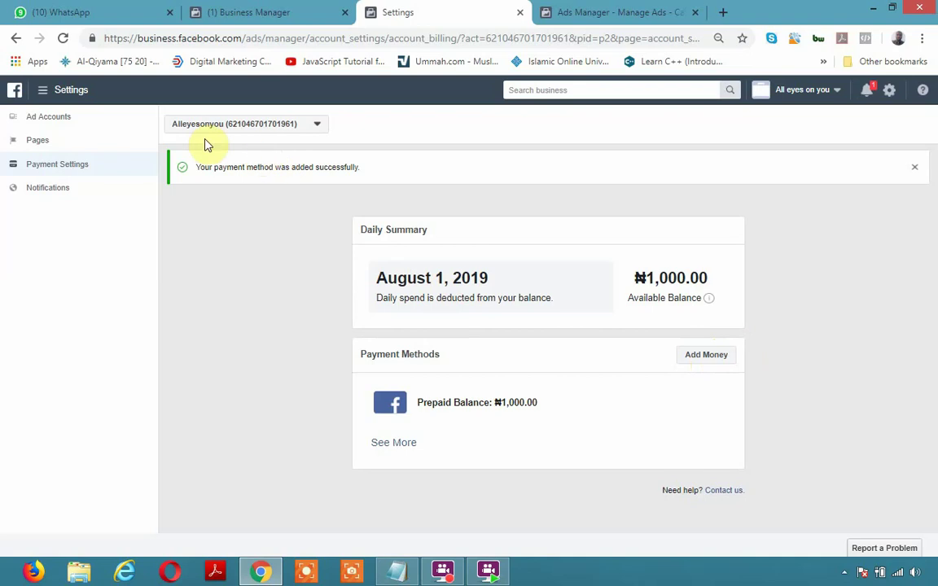
# - Review the ad account setup details, from account name, time zone and currency down to business address and ad agency
pyautogui.click(61, 117)
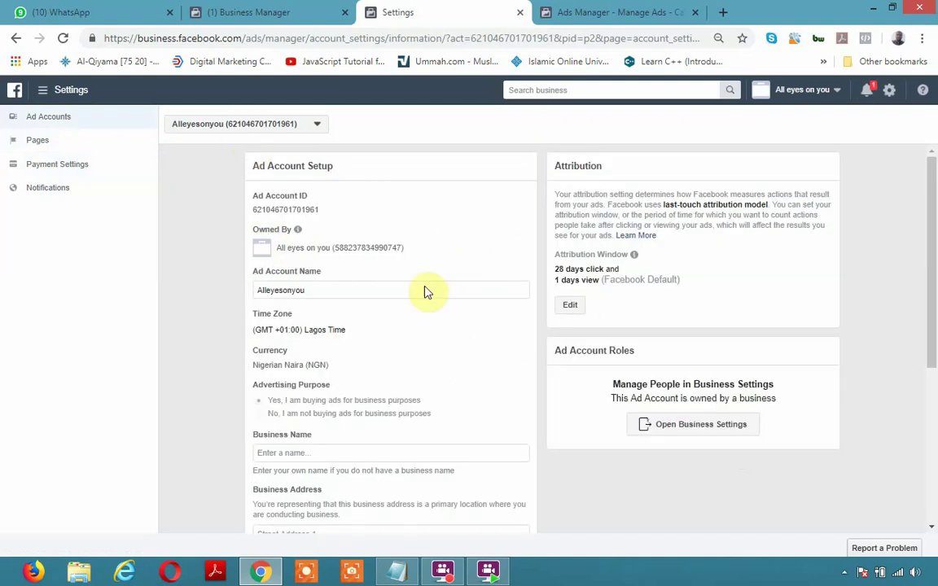
pyautogui.scroll(-1, 370, 426)
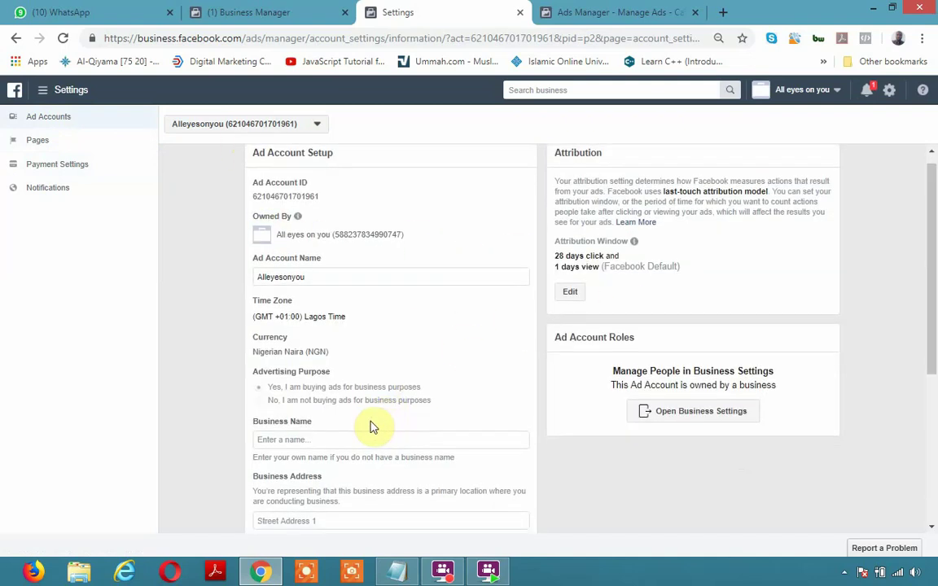
pyautogui.scroll(-5, 370, 426)
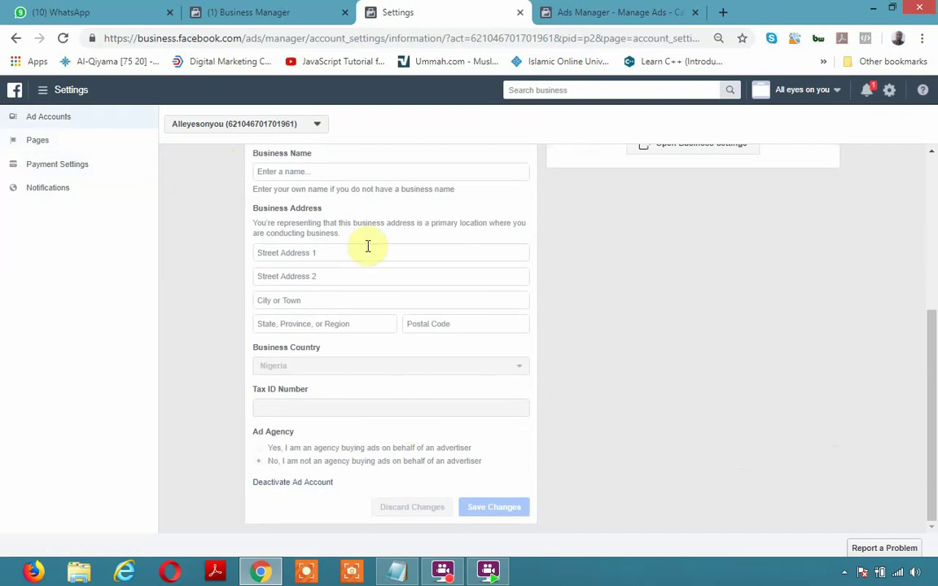
pyautogui.scroll(1, 306, 403)
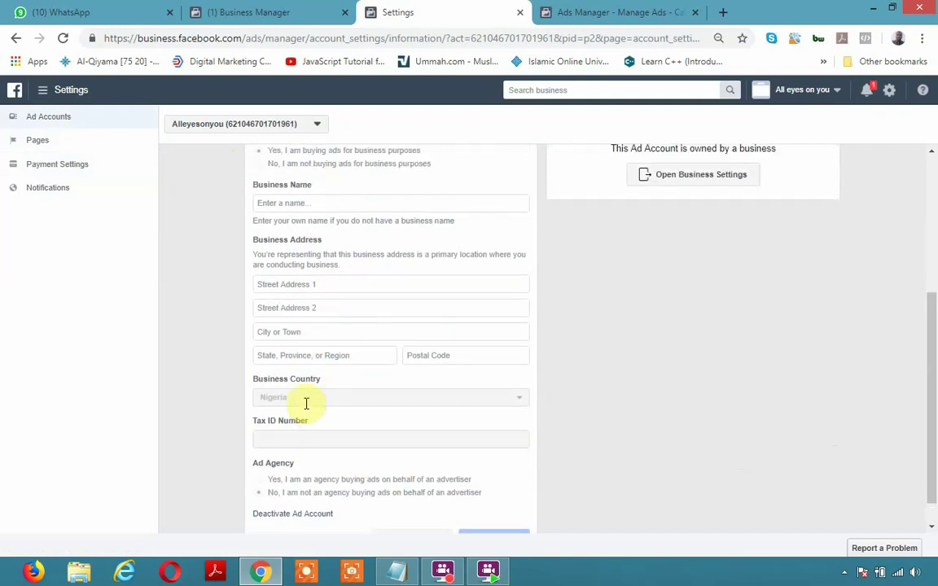
pyautogui.scroll(5, 306, 403)
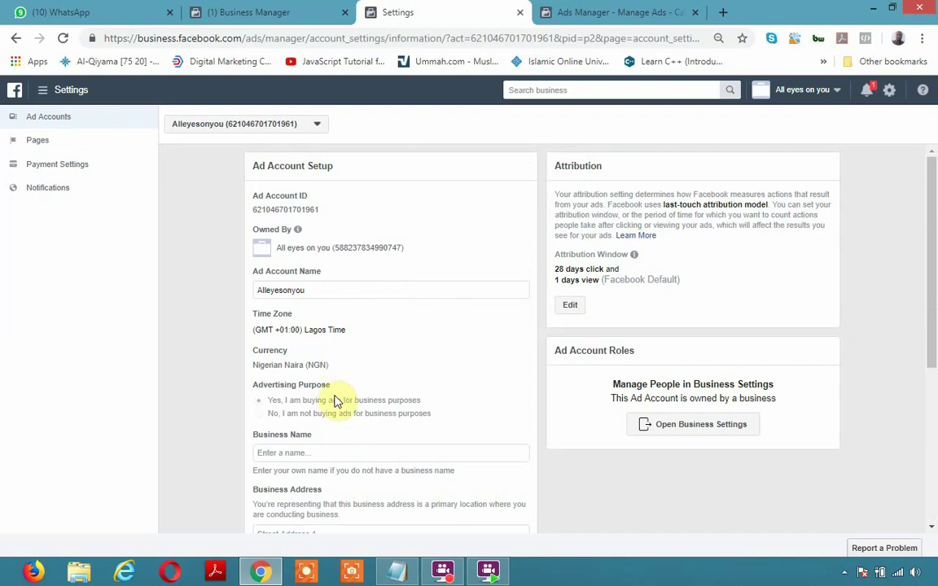
# - Go to the Business Manager home page of the All eyes on you business
pyautogui.click(43, 93)
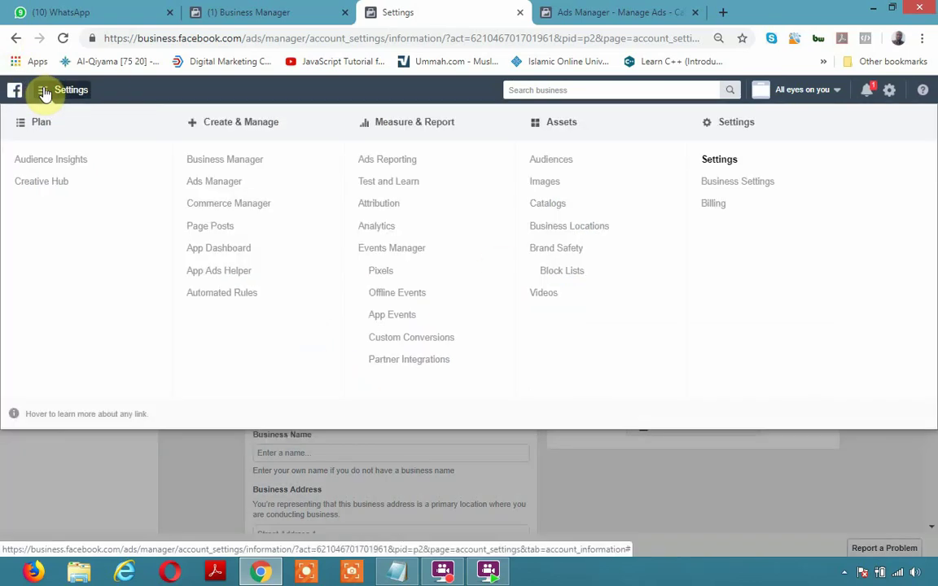
pyautogui.click(217, 167)
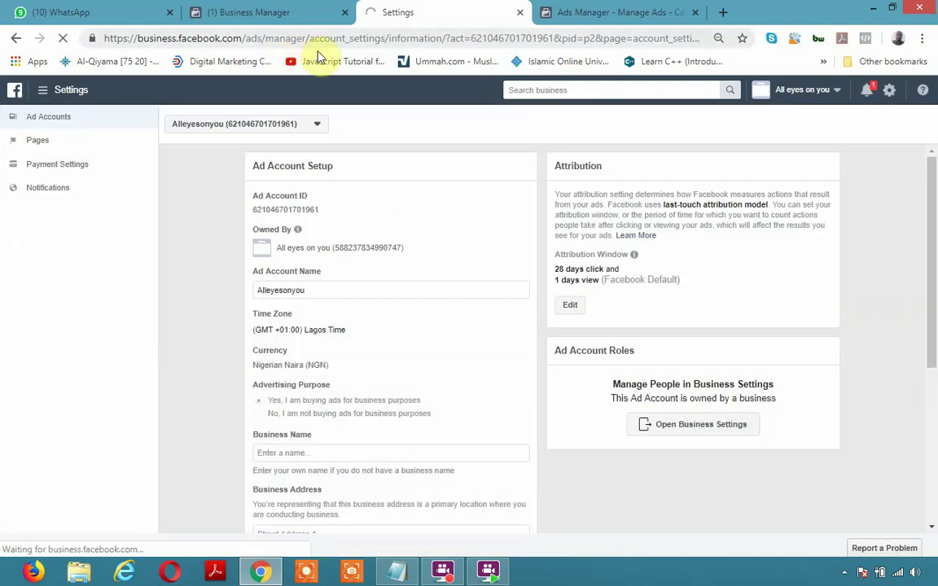
pyautogui.click(319, 8)
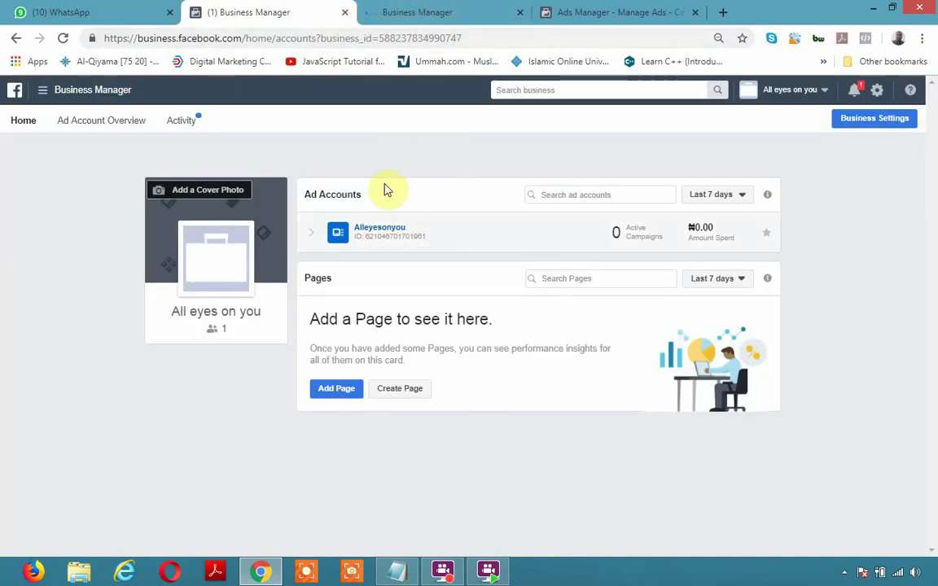
# - Try to add the owner's existing Product/Service Facebook Page to the business, searching for it by name
pyautogui.click(346, 392)
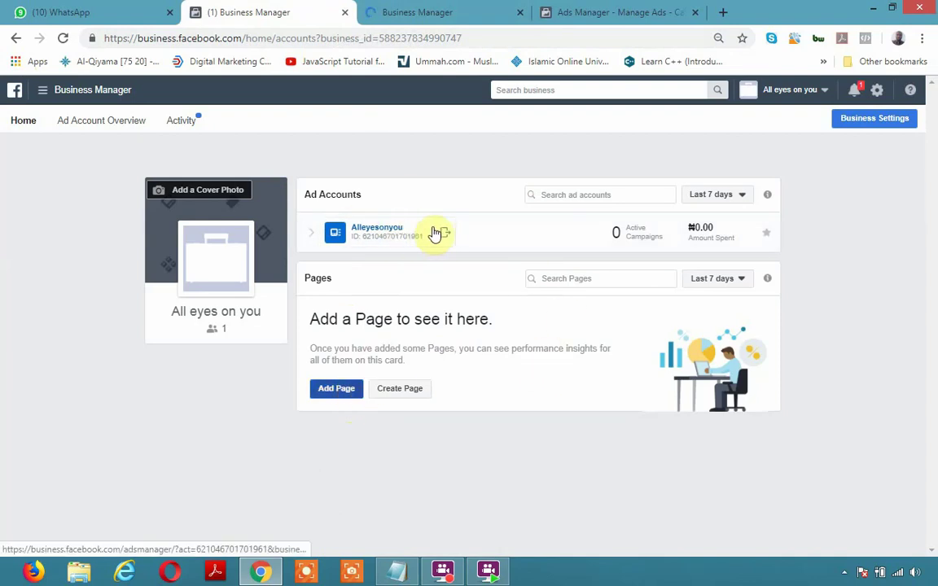
pyautogui.click(322, 392)
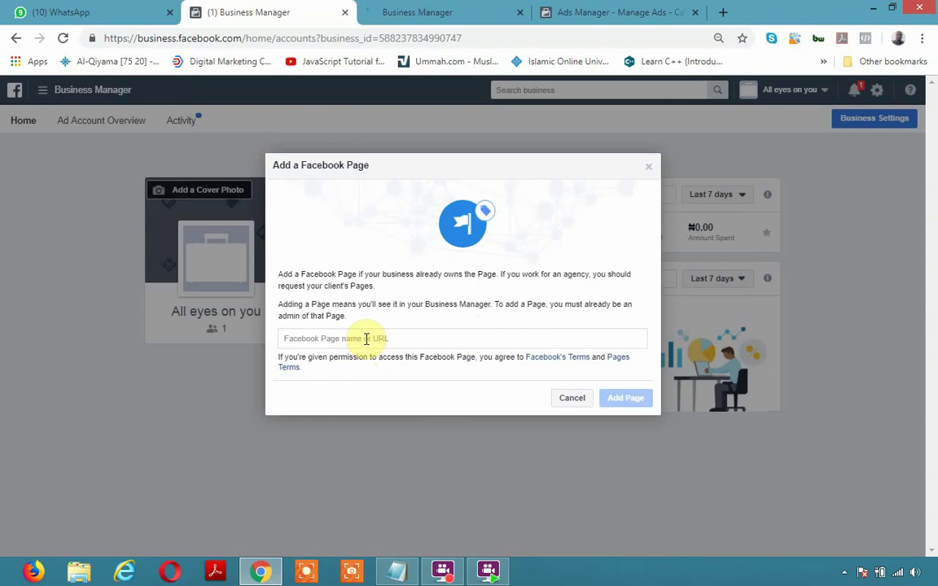
pyautogui.click(366, 339)
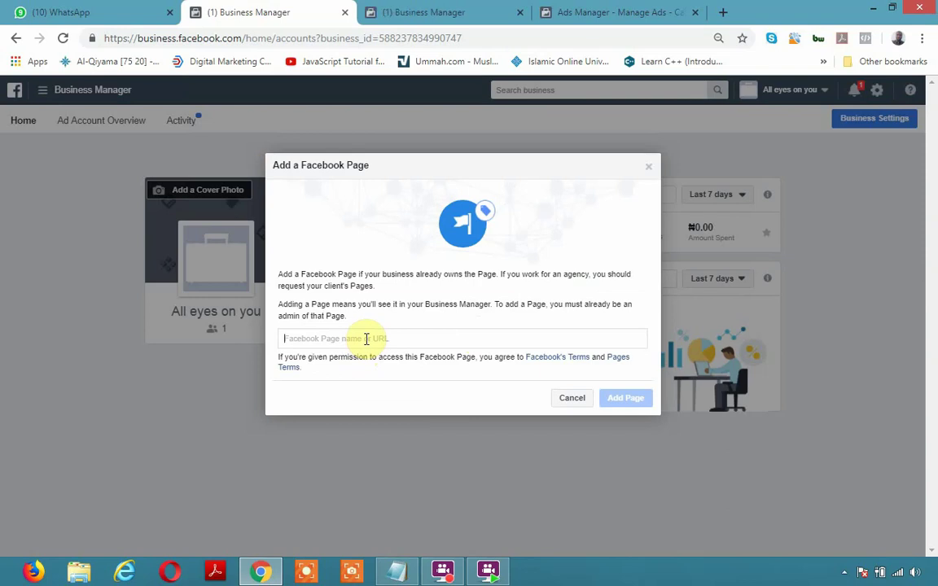
pyautogui.write('fam')
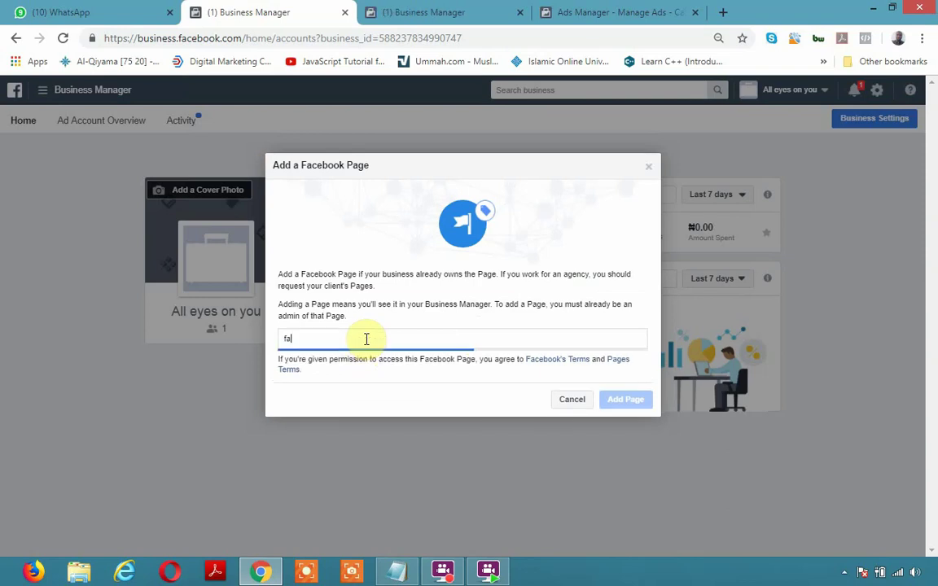
pyautogui.press('BackSpace')
pyautogui.press('BackSpace')
pyautogui.write('e')
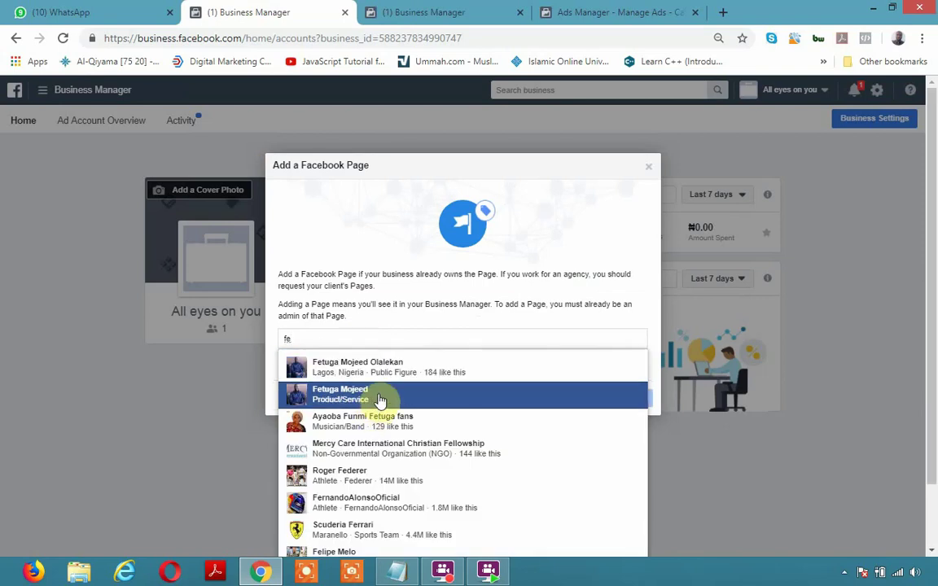
pyautogui.click(379, 399)
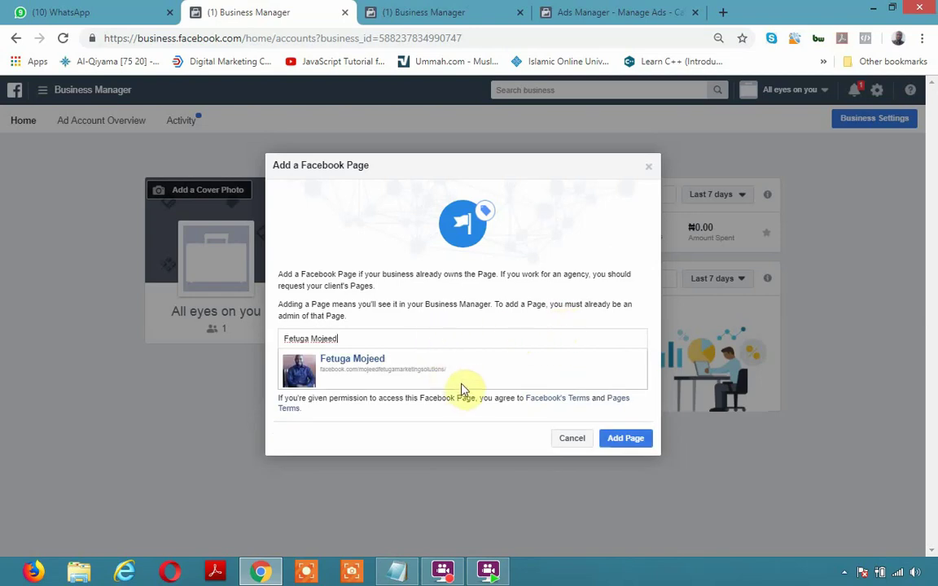
pyautogui.click(637, 442)
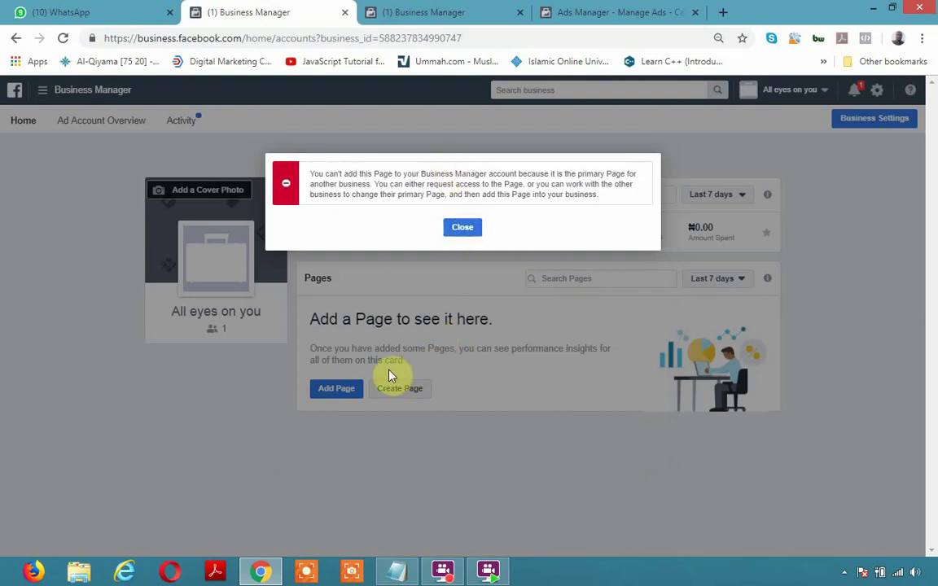
pyautogui.click(462, 229)
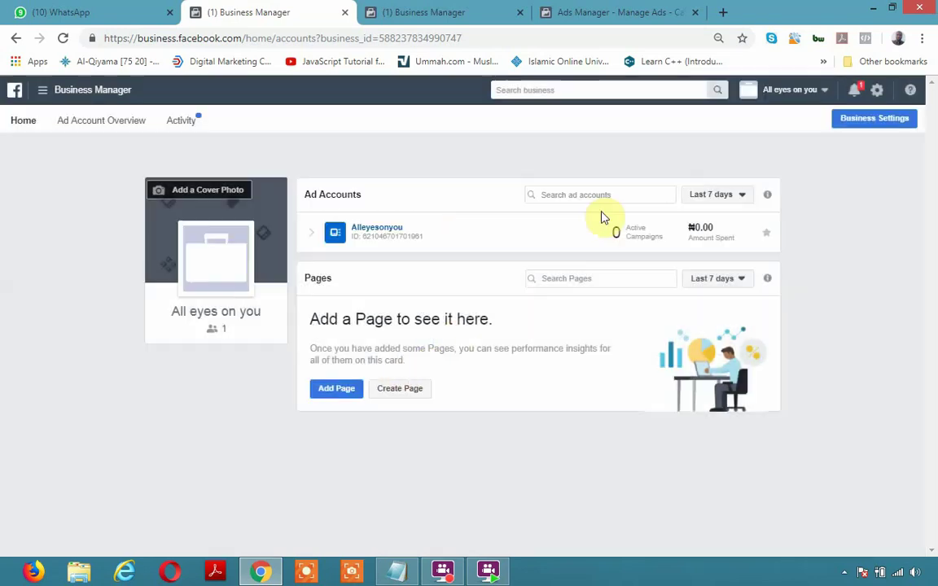
# - Try to add the owner's Public Figure Facebook Page to the business and clear the Pages search
pyautogui.click(337, 390)
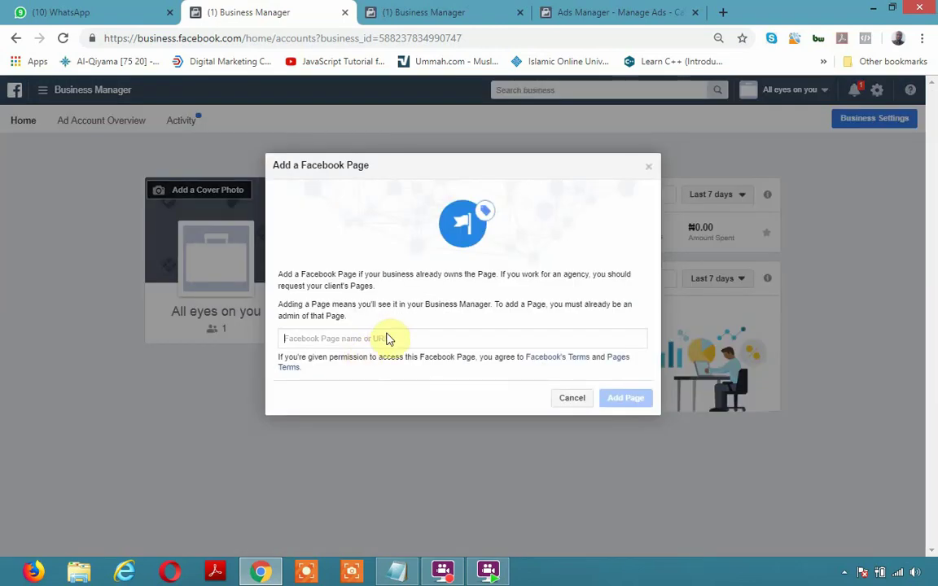
pyautogui.write('fetug')
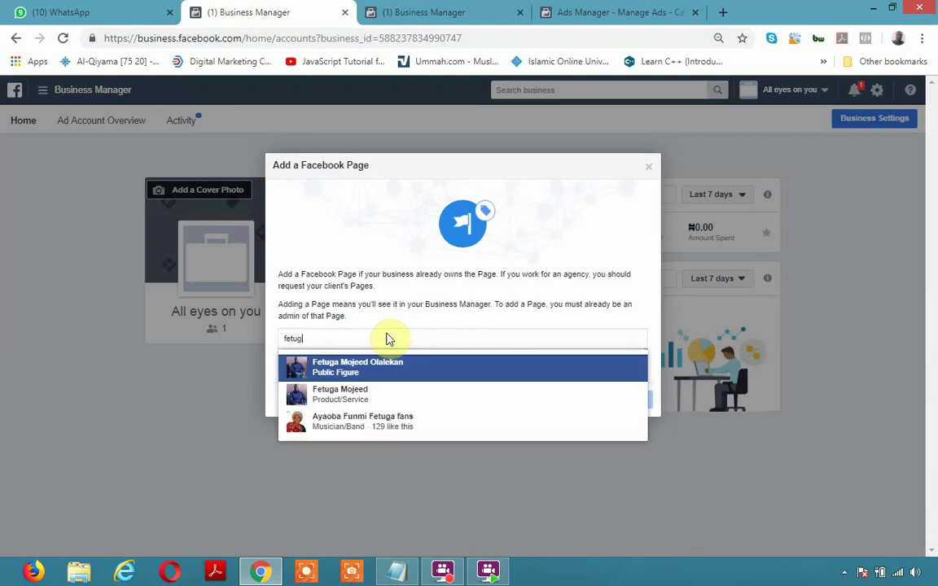
pyautogui.click(388, 363)
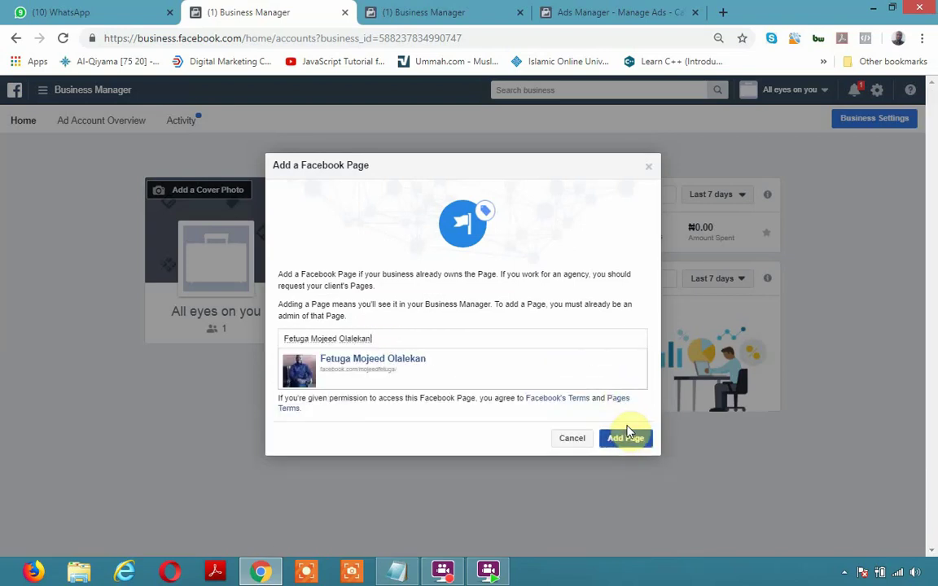
pyautogui.click(627, 439)
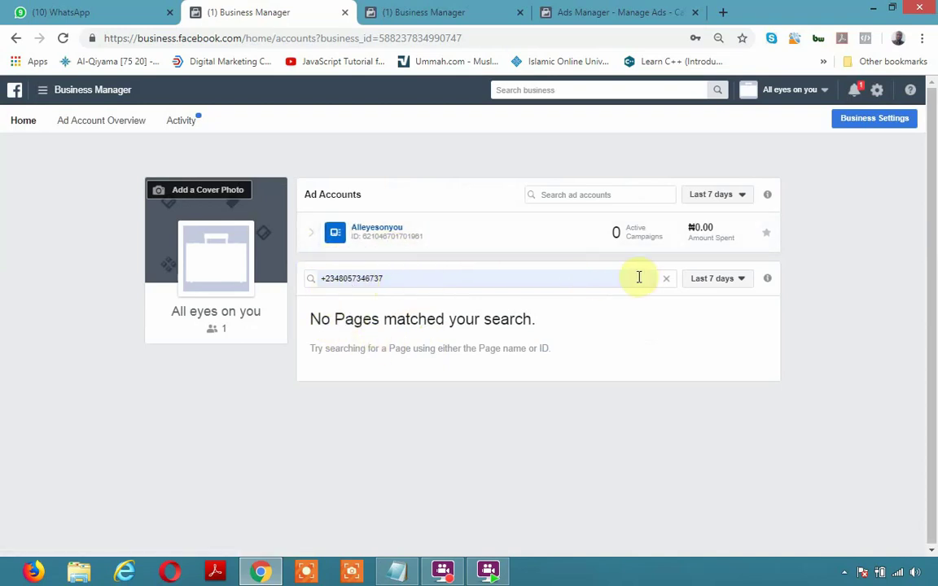
pyautogui.click(666, 280)
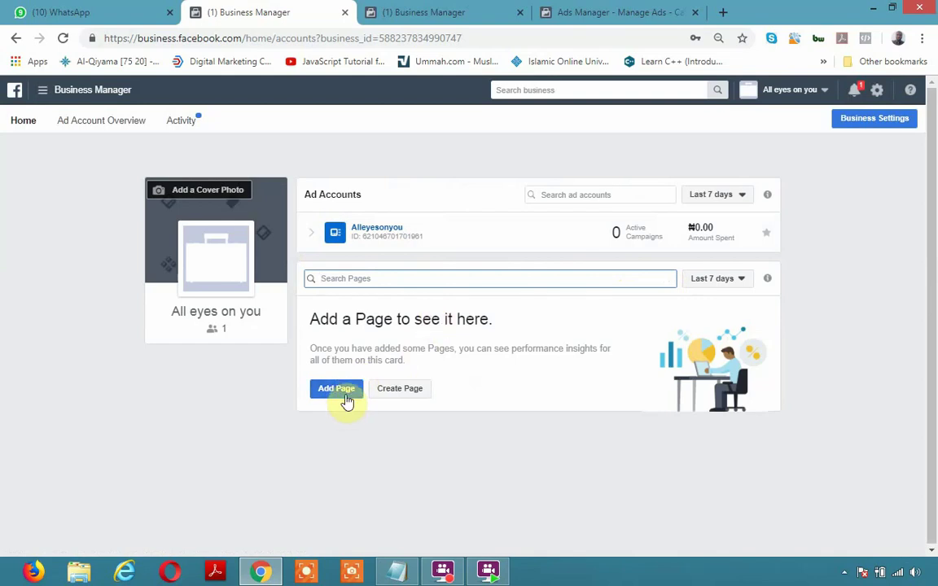
# - Start adding a Facebook Page to the business, and load the account's own Pages list on facebook.com in the second Business Manager tab
pyautogui.click(345, 399)
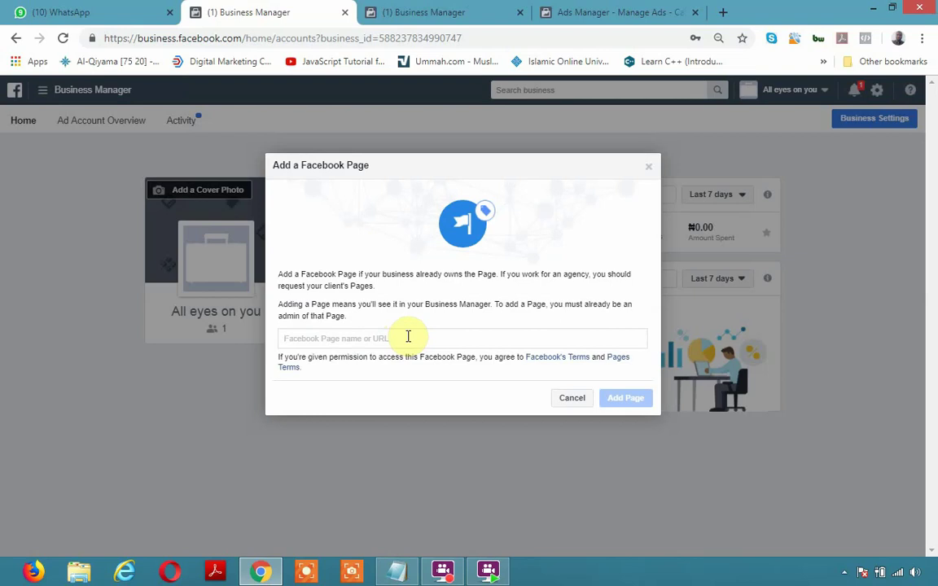
pyautogui.click(456, 11)
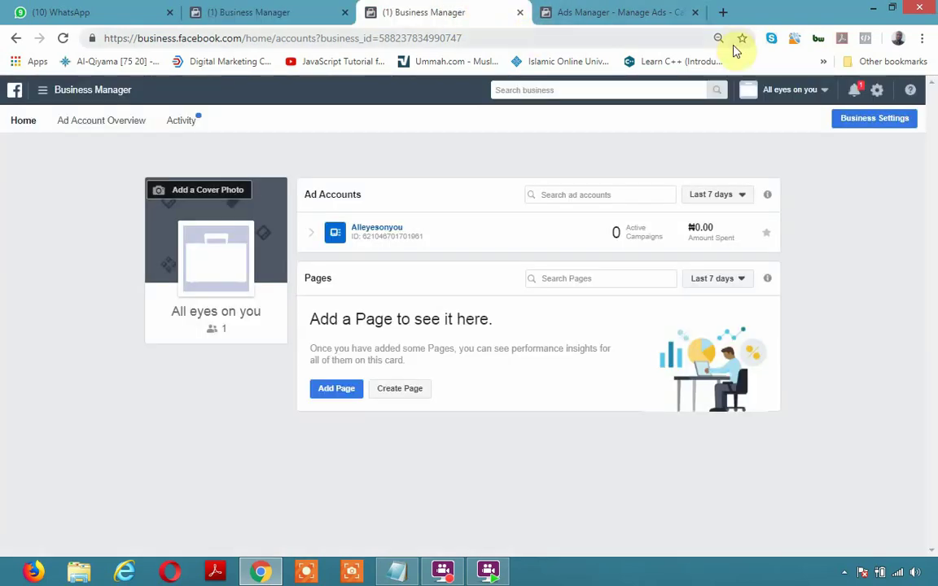
pyautogui.click(491, 41)
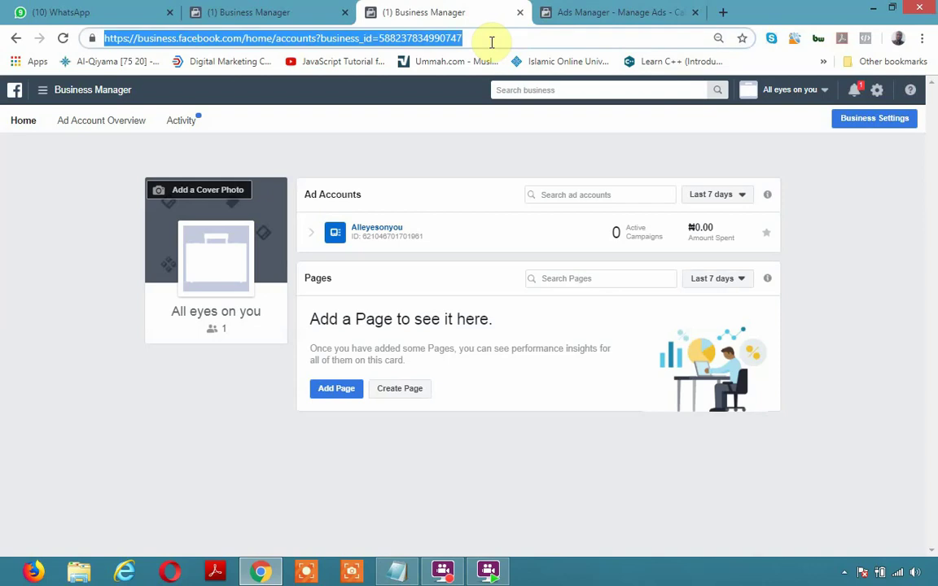
pyautogui.write('face')
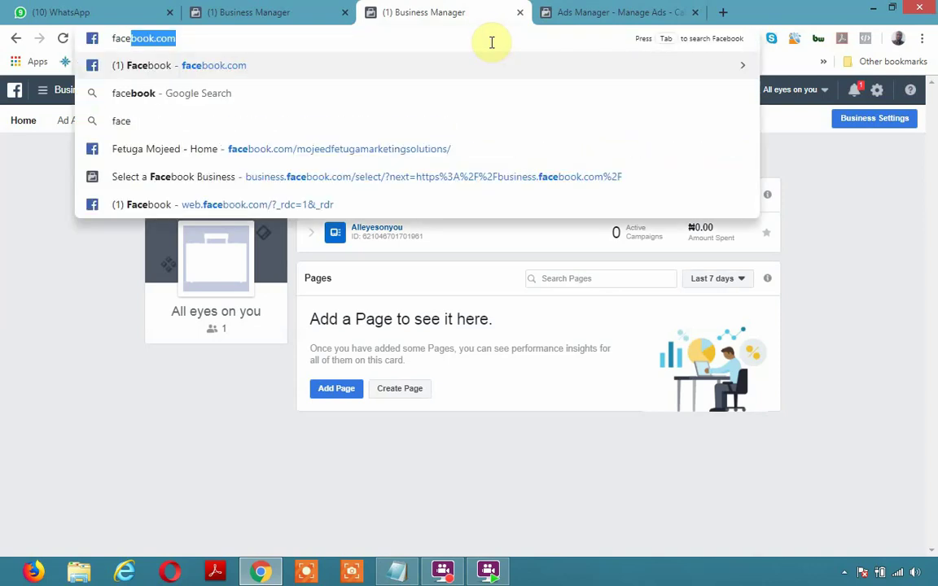
pyautogui.press('Return')
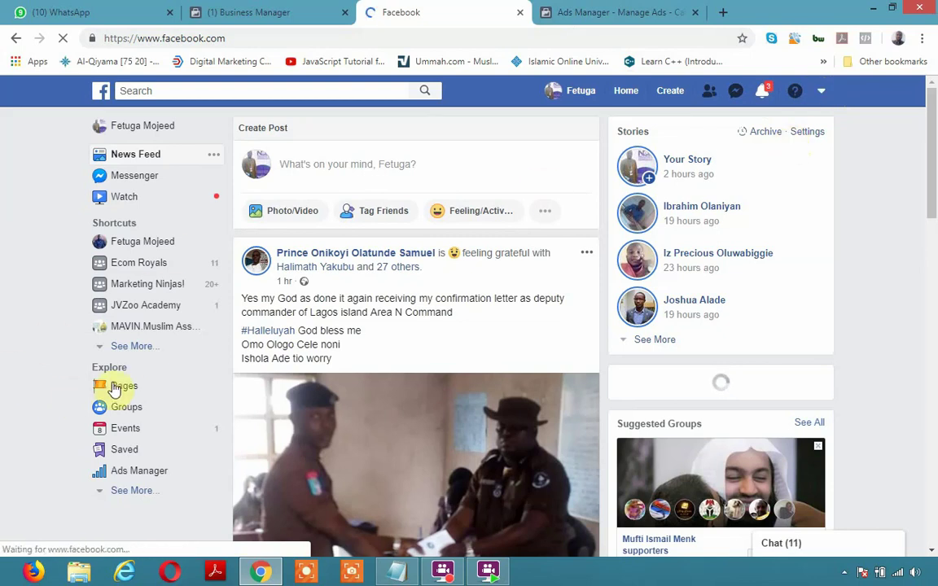
pyautogui.click(630, 11)
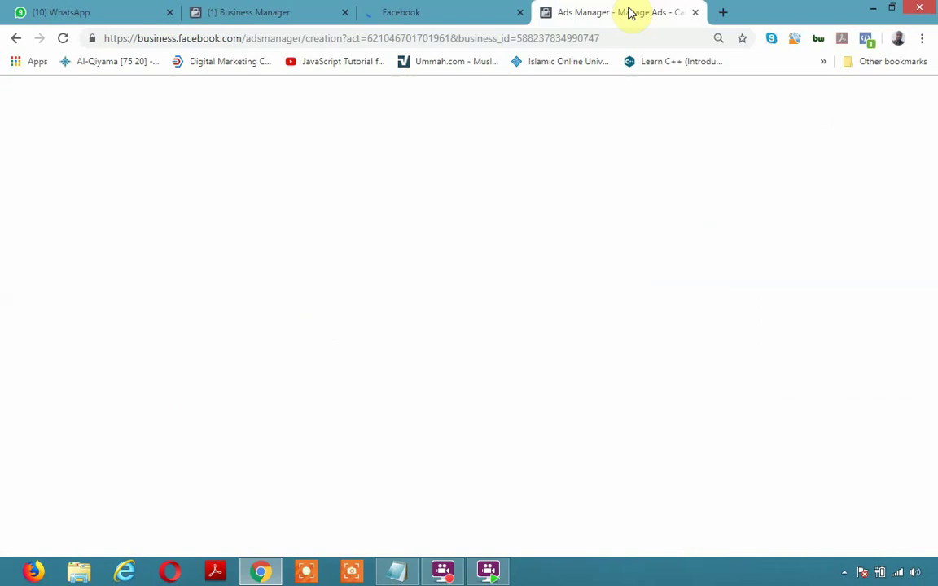
pyautogui.click(301, 13)
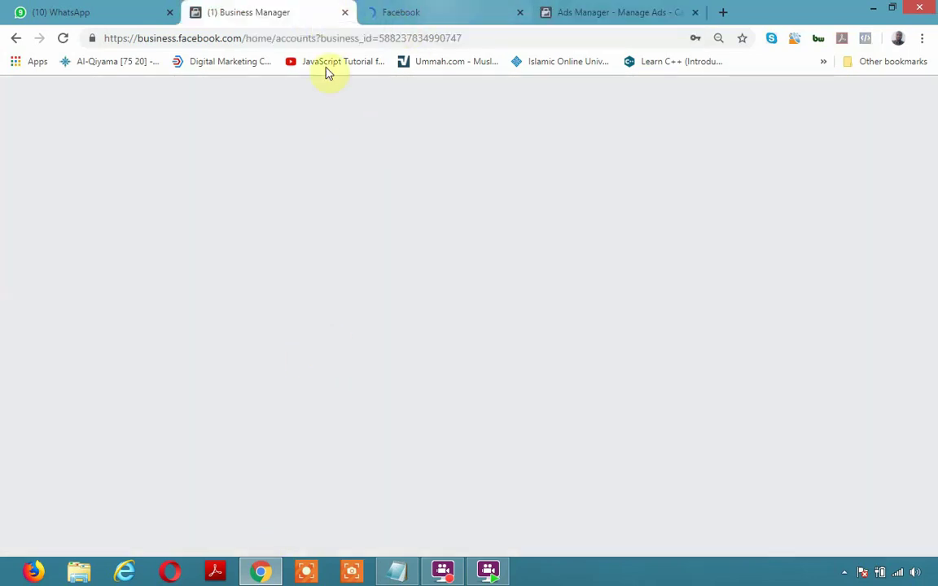
pyautogui.click(425, 8)
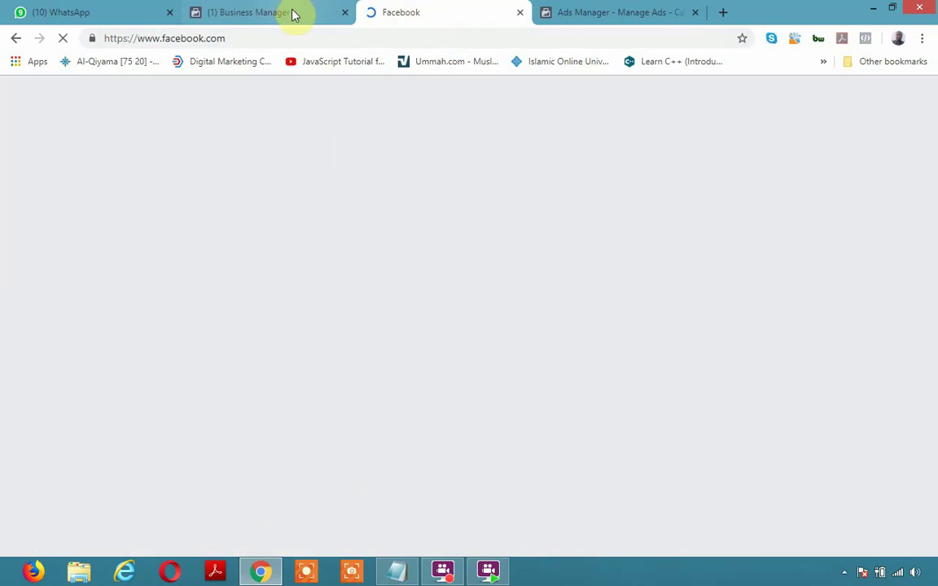
# - Add the Milestone testing Page to the All eyes on you business and reload the Business Manager home page
pyautogui.click(293, 12)
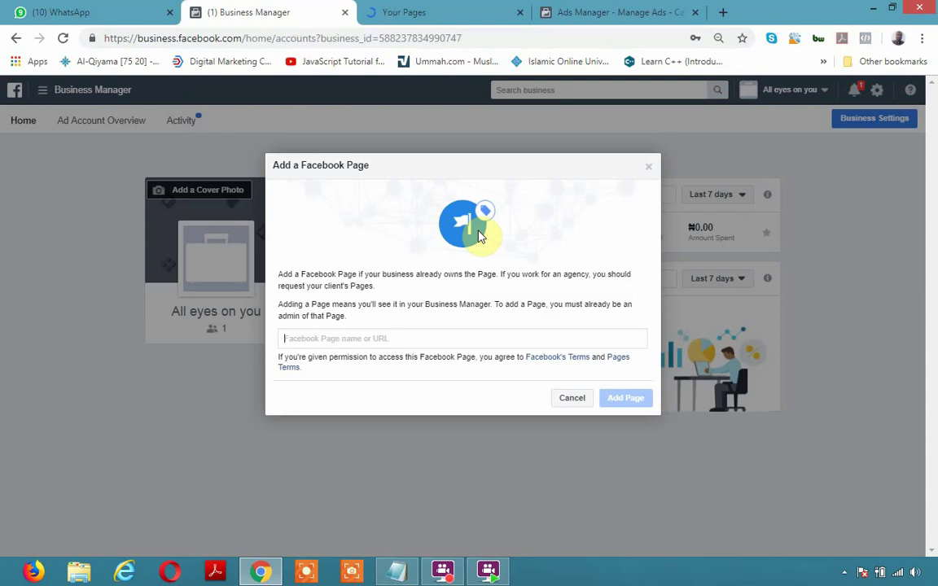
pyautogui.write('milestao')
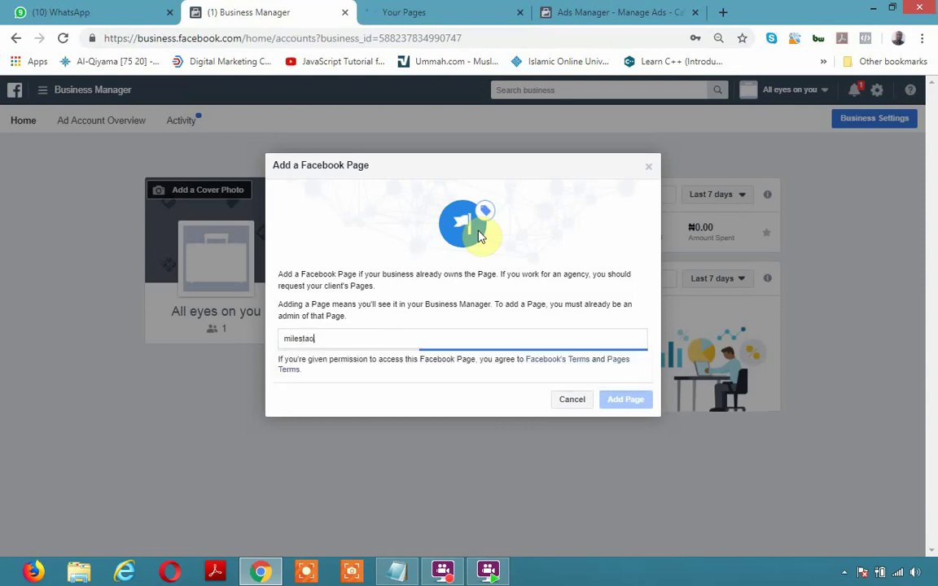
pyautogui.write('ne')
pyautogui.press('BackSpace')
pyautogui.press('BackSpace')
pyautogui.press('BackSpace')
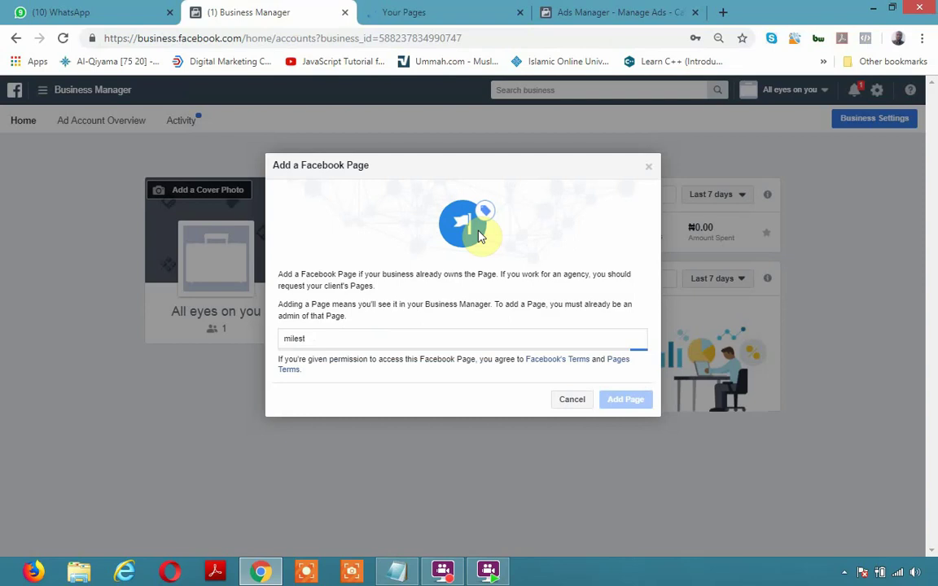
pyautogui.write('oen')
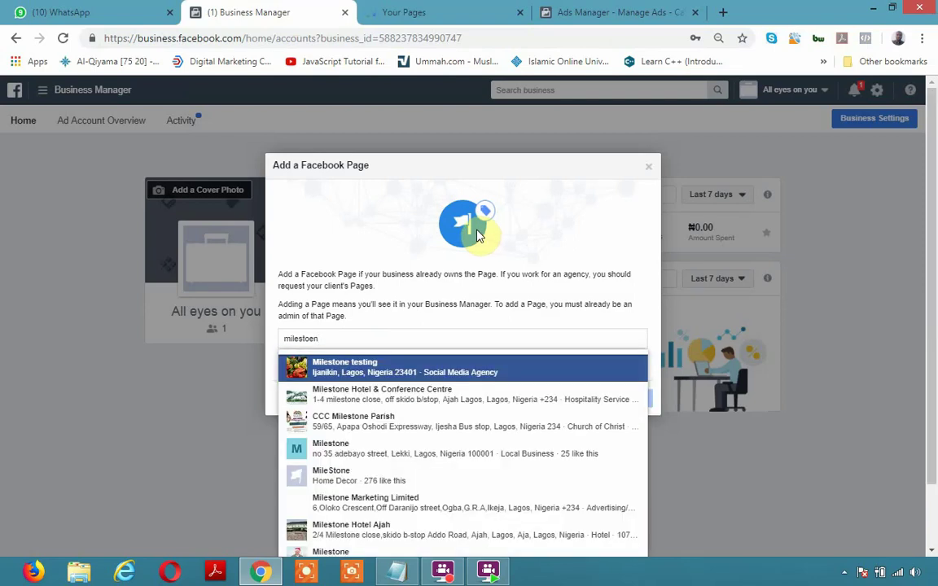
pyautogui.click(339, 369)
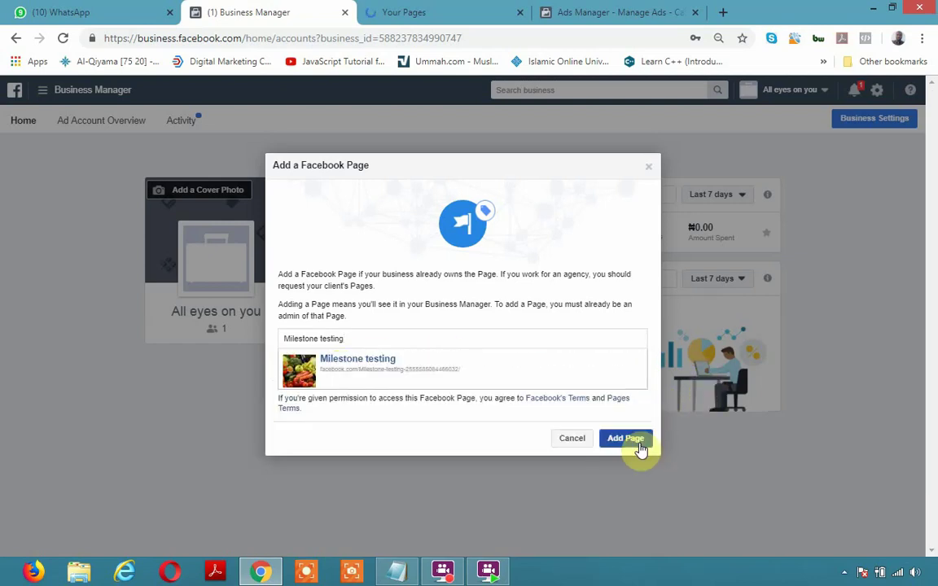
pyautogui.click(638, 446)
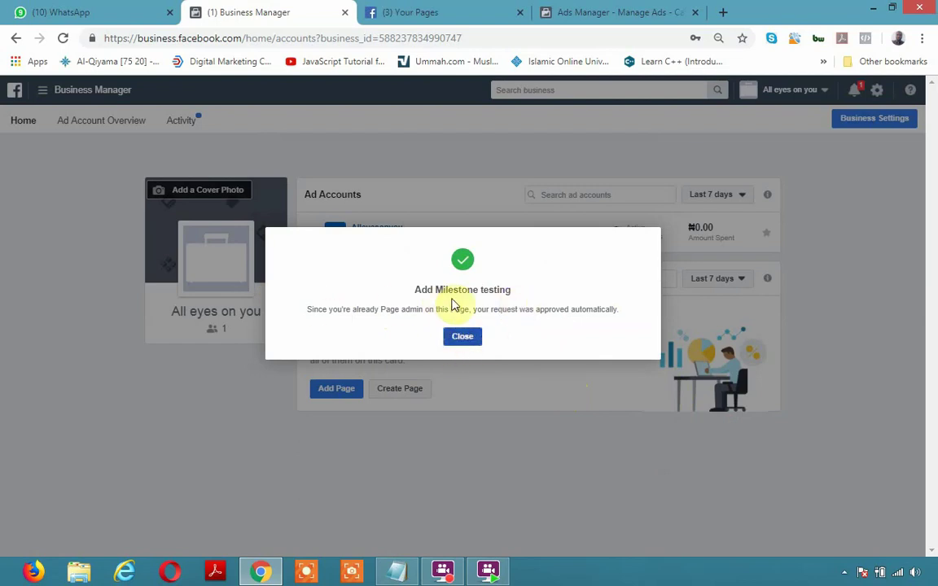
pyautogui.click(475, 338)
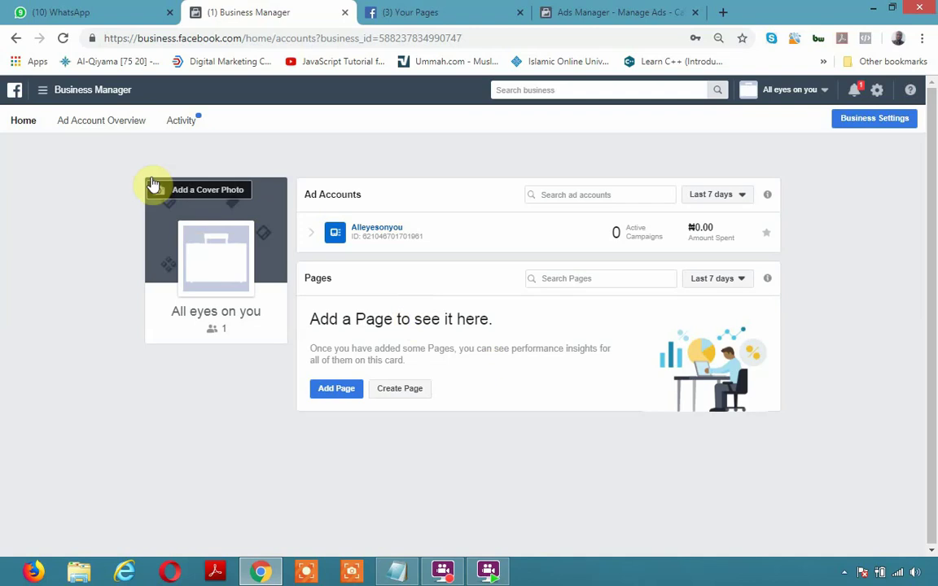
pyautogui.click(65, 39)
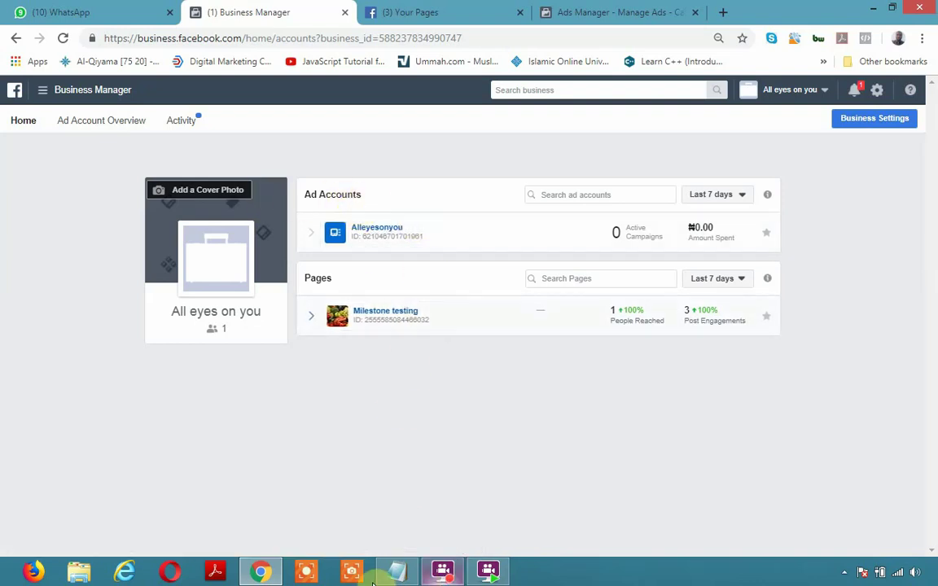
# - Switch to the facebook series notes in Notepad and review the objective and the Business manager, Ads Account and Adding pages line
pyautogui.click(395, 573)
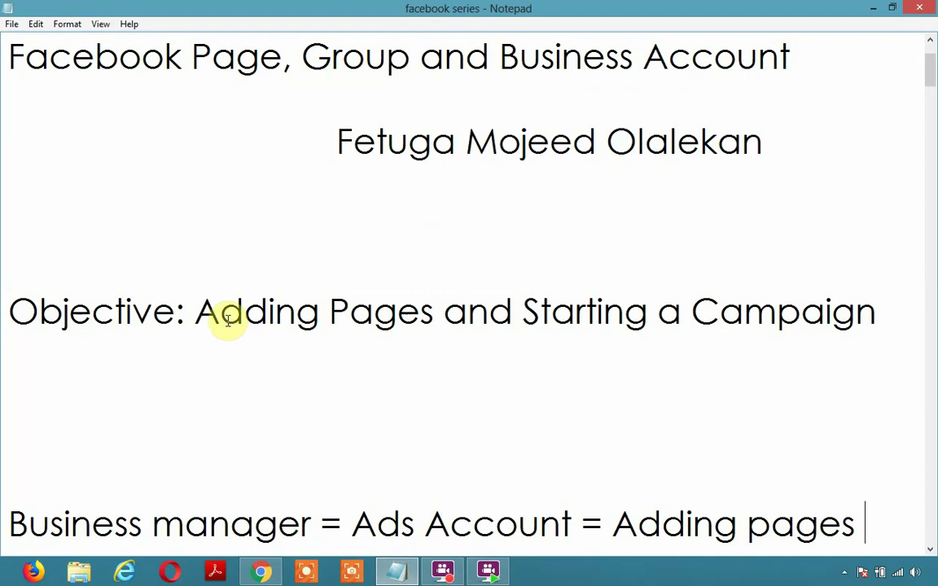
pyautogui.moveTo(216, 313); pyautogui.dragTo(387, 311)
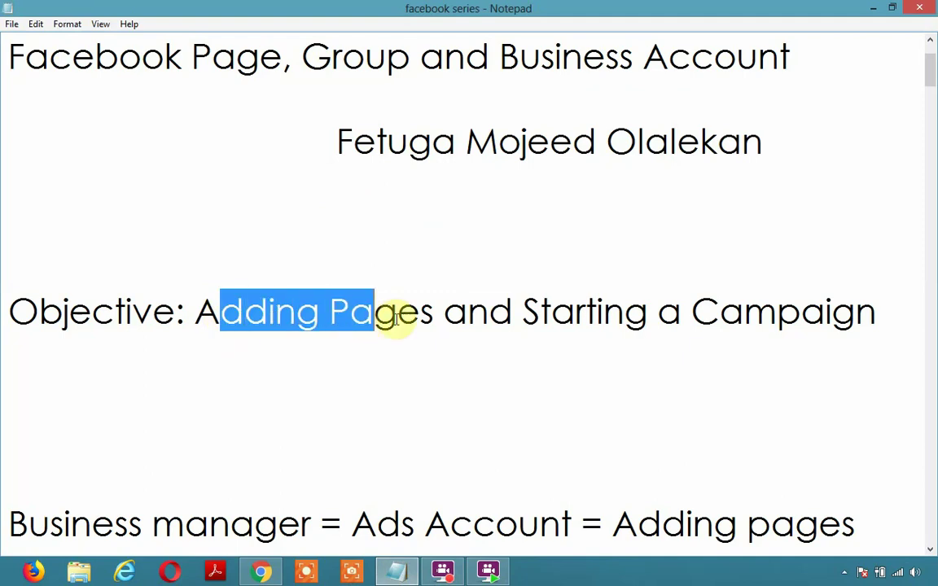
pyautogui.click(319, 313)
pyautogui.doubleClick(481, 527)
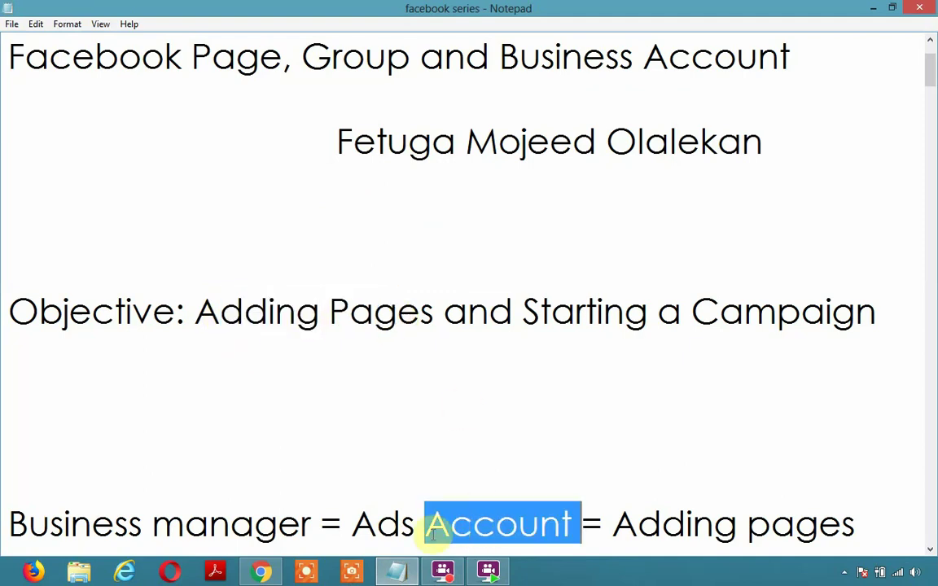
pyautogui.click(117, 526)
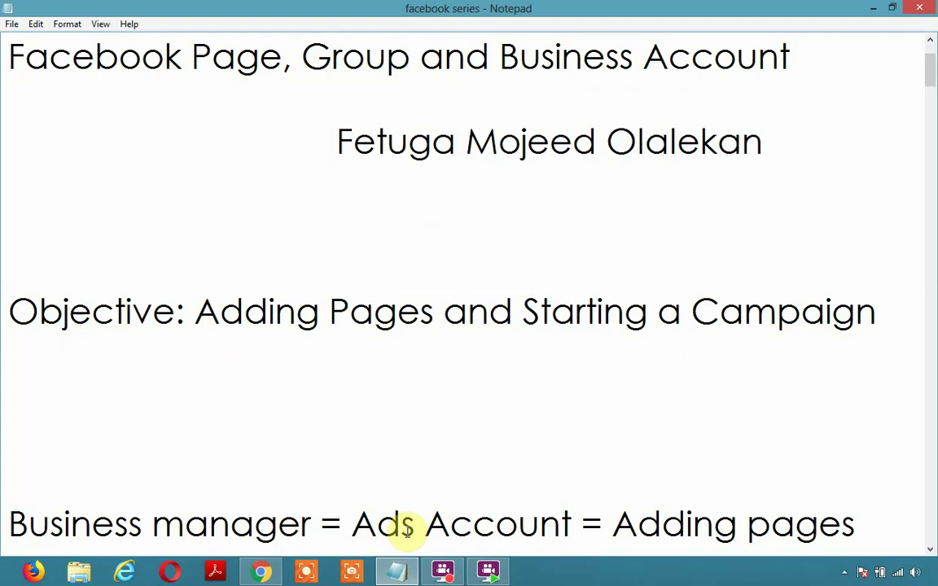
pyautogui.click(508, 521)
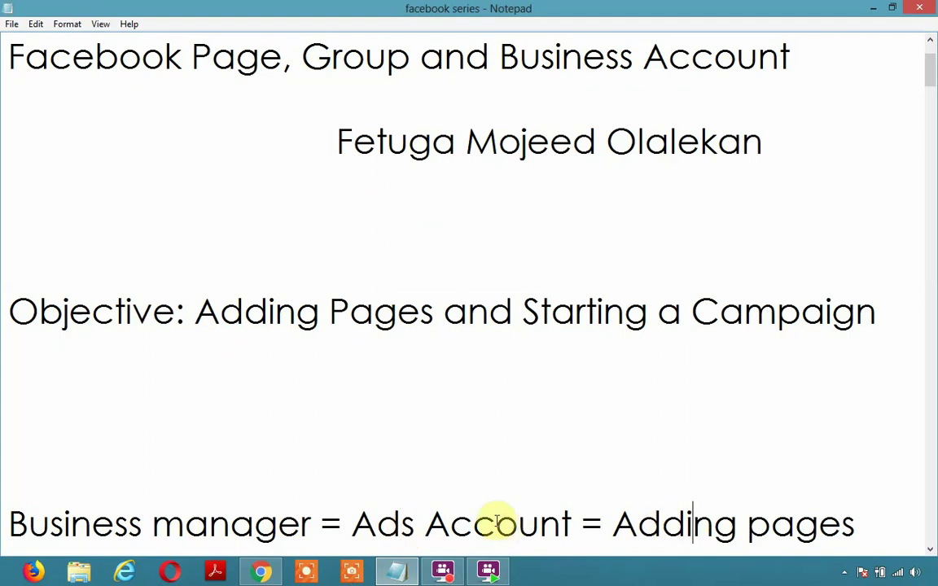
# - Return to Chrome, open the Alleyesonyou ad account in Ads Manager in a new tab, and close the Your Pages and old Ads Manager tabs
pyautogui.hotkey('alt', 'Tab')
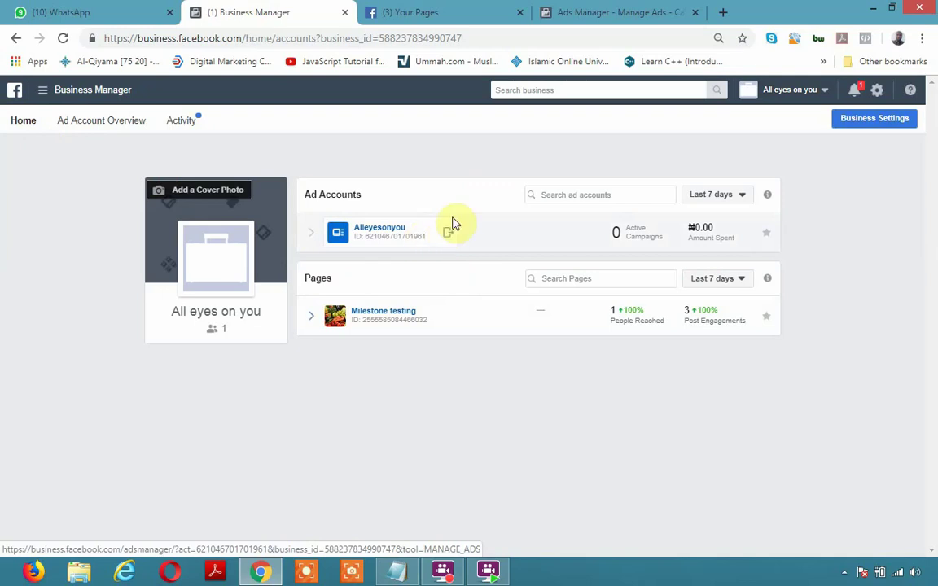
pyautogui.click(448, 232)
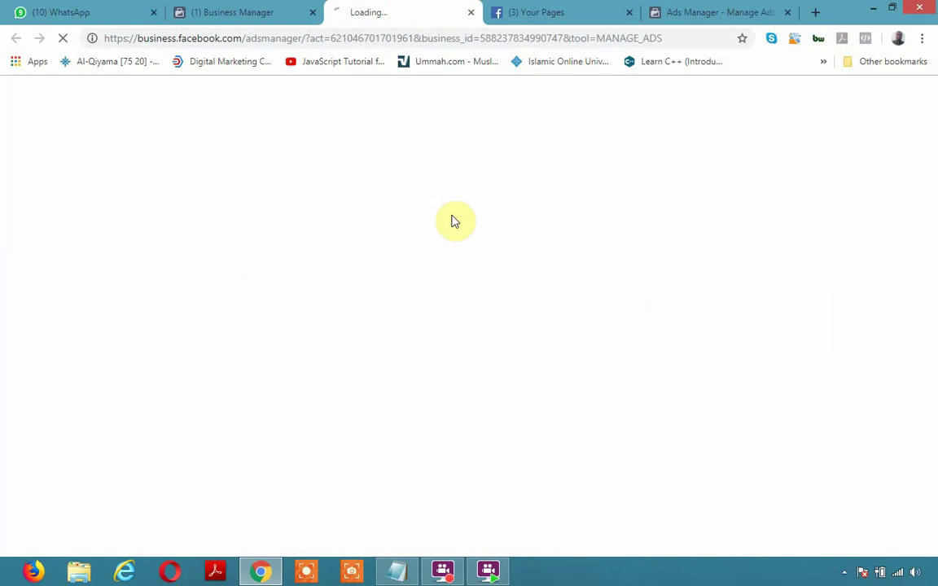
pyautogui.click(620, 14)
pyautogui.hotkey('ctrl', 'w')
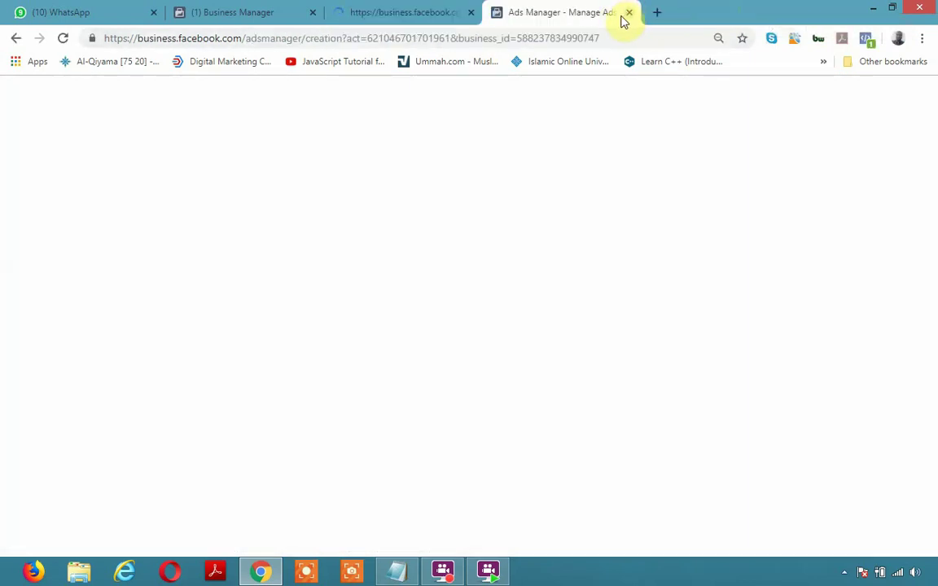
pyautogui.hotkey('ctrl', 'w')
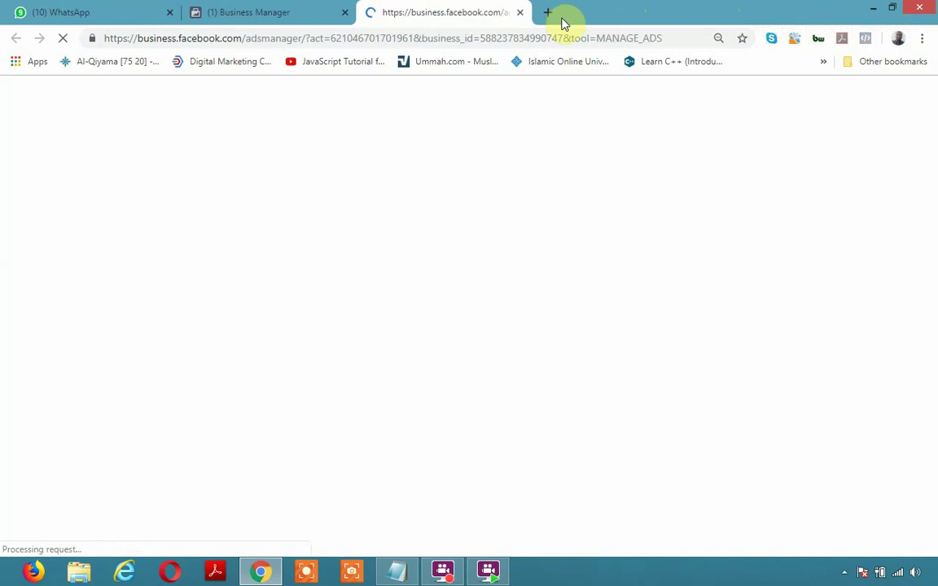
pyautogui.click(280, 11)
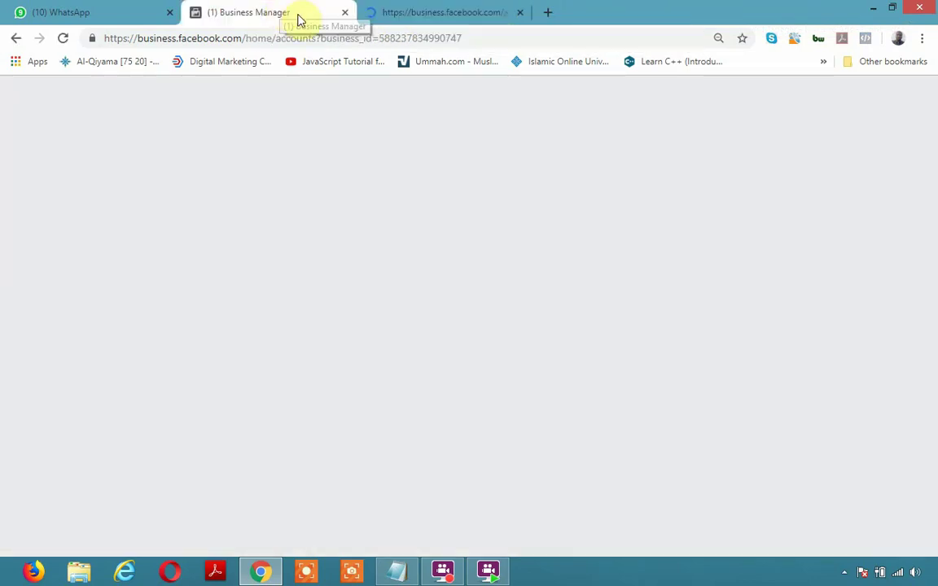
# - Switch back to the Notepad notes and highlight the word Account in the Business manager line
pyautogui.click(396, 574)
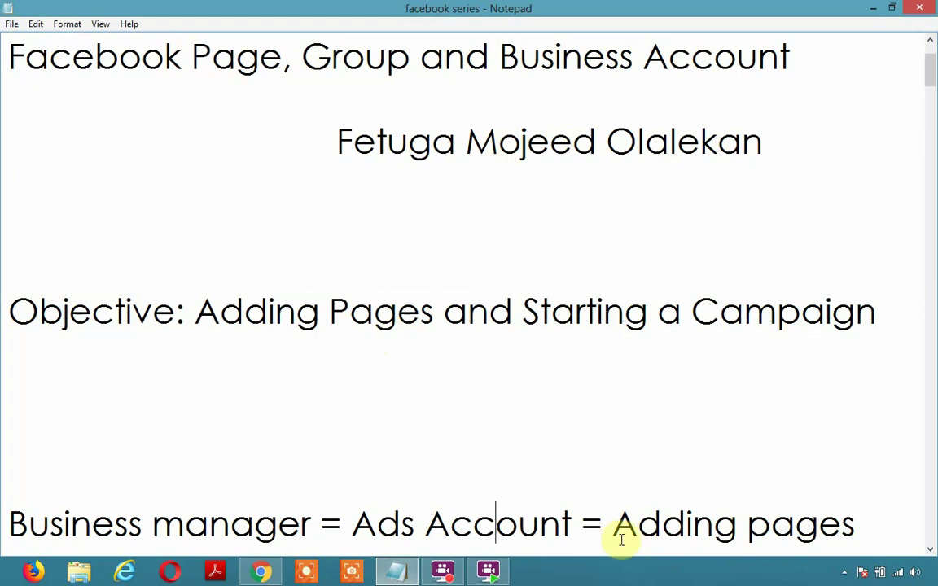
pyautogui.scroll(-1, 631, 444)
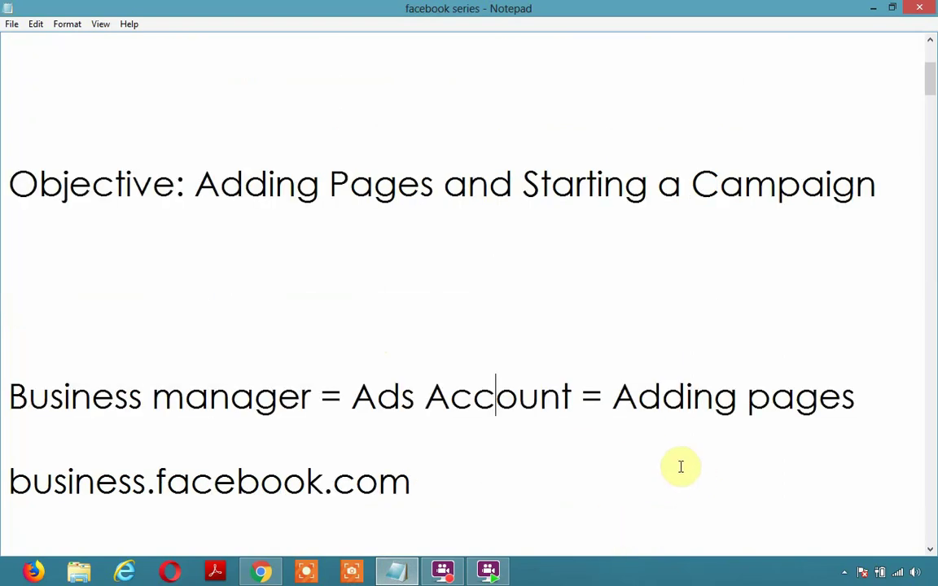
pyautogui.moveTo(423, 383); pyautogui.dragTo(575, 389)
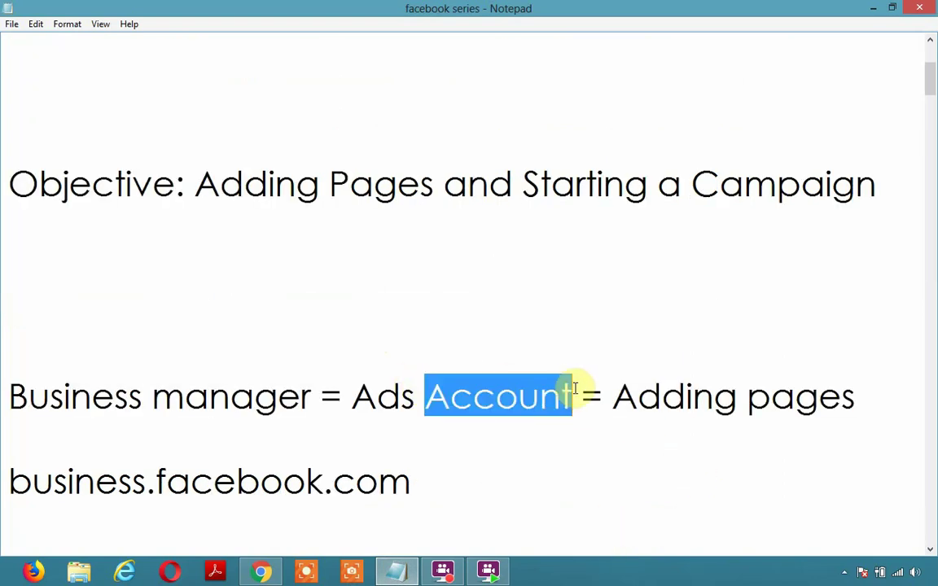
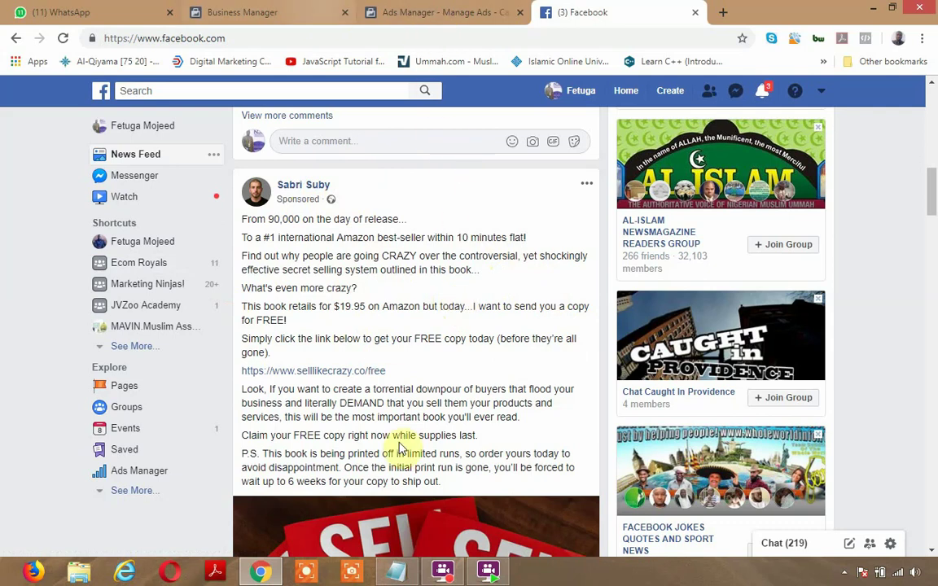
# - Switch from Facebook to the Notepad notes and compare the Impression value 100 with the Reach value 20 by highlighting each
pyautogui.hotkey('alt', 'Tab')
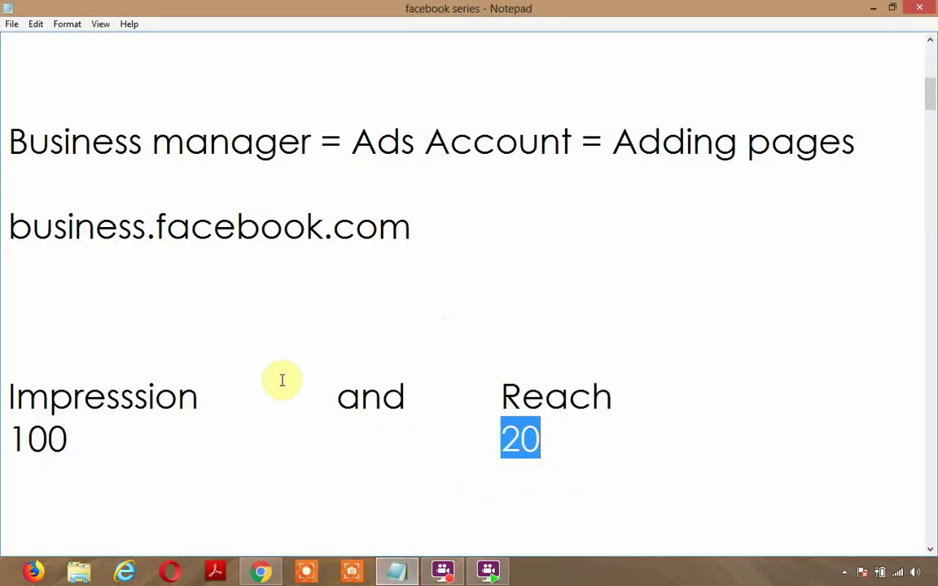
pyautogui.doubleClick(31, 438)
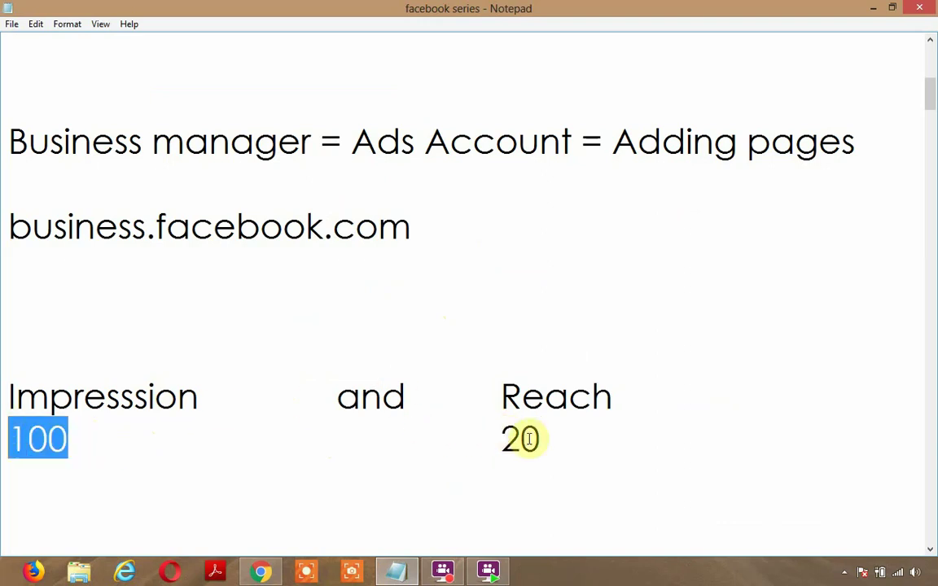
pyautogui.moveTo(502, 437); pyautogui.dragTo(561, 439)
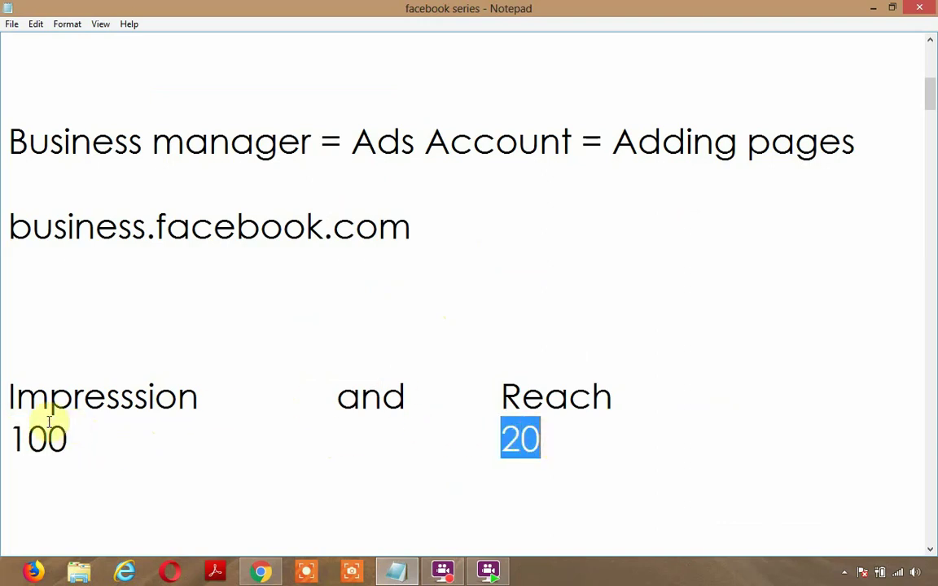
pyautogui.click(82, 446)
pyautogui.moveTo(82, 447); pyautogui.dragTo(9, 447)
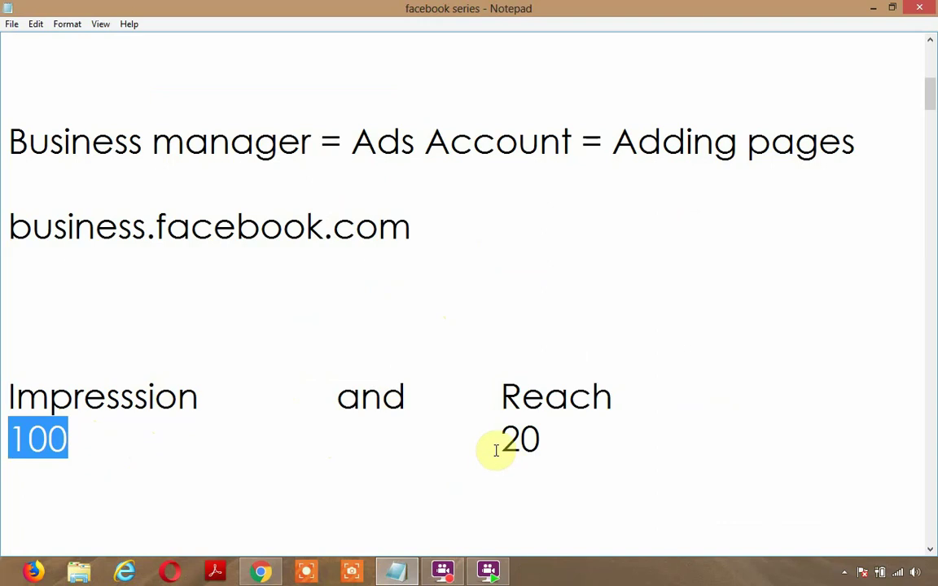
pyautogui.moveTo(496, 452); pyautogui.dragTo(605, 465)
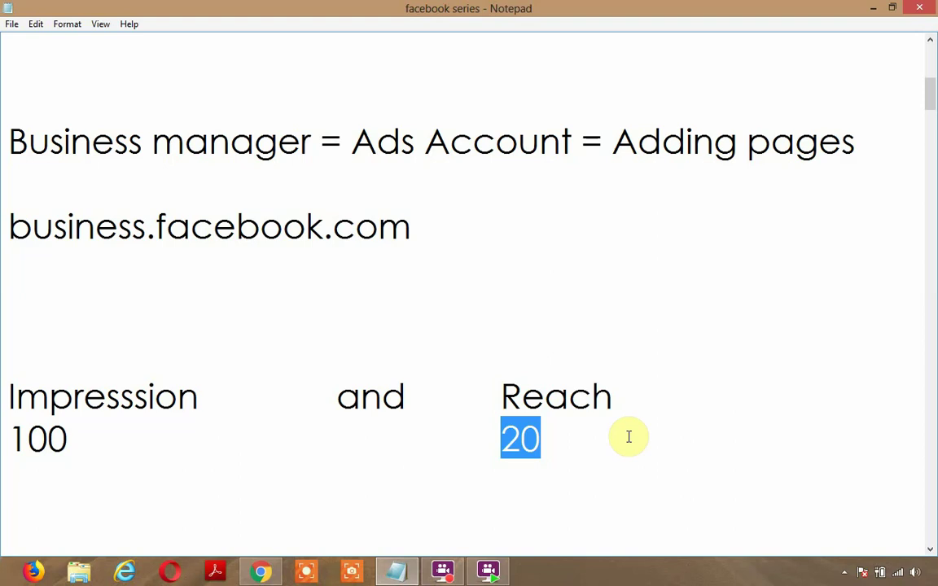
# - Check the sponsored post on Facebook, then add the line "interrupted marketing" beneath the Impression value 100 in the Notepad notes
pyautogui.click(260, 573)
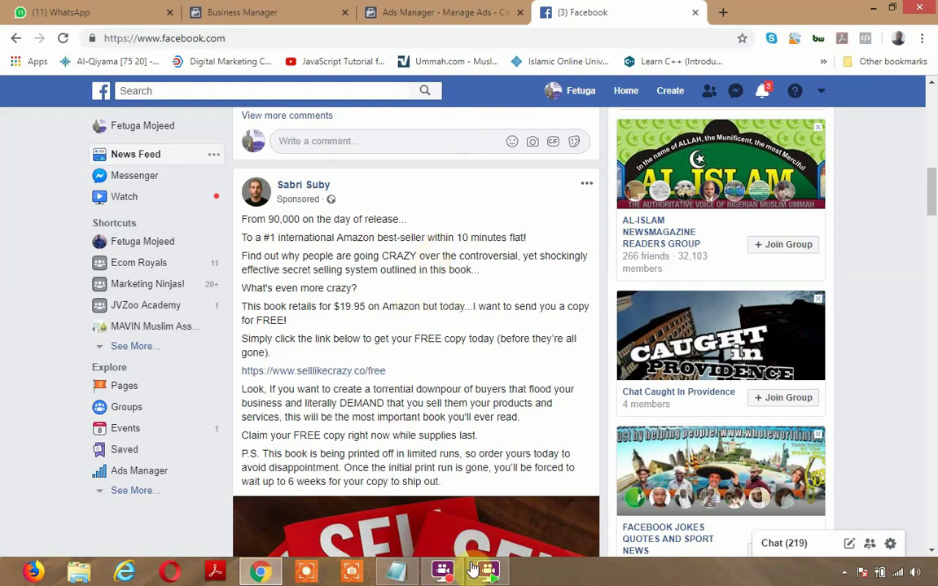
pyautogui.click(396, 573)
pyautogui.click(594, 495)
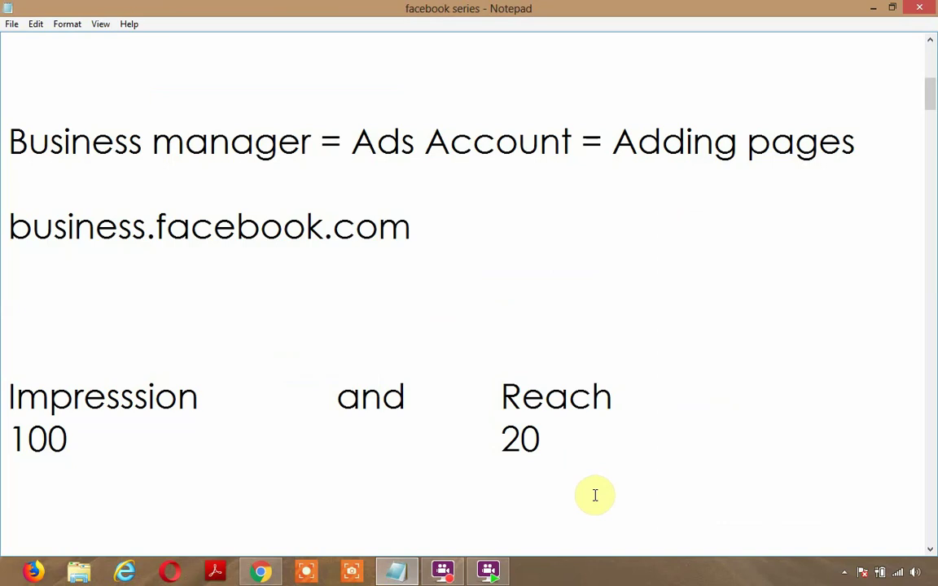
pyautogui.press('Return')
pyautogui.write('inter')
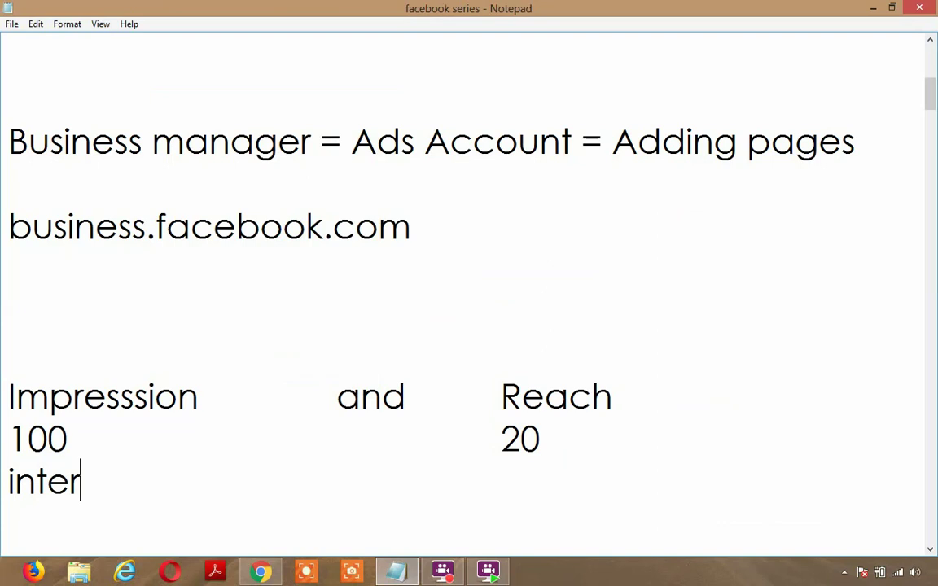
pyautogui.write('rupted marketing')
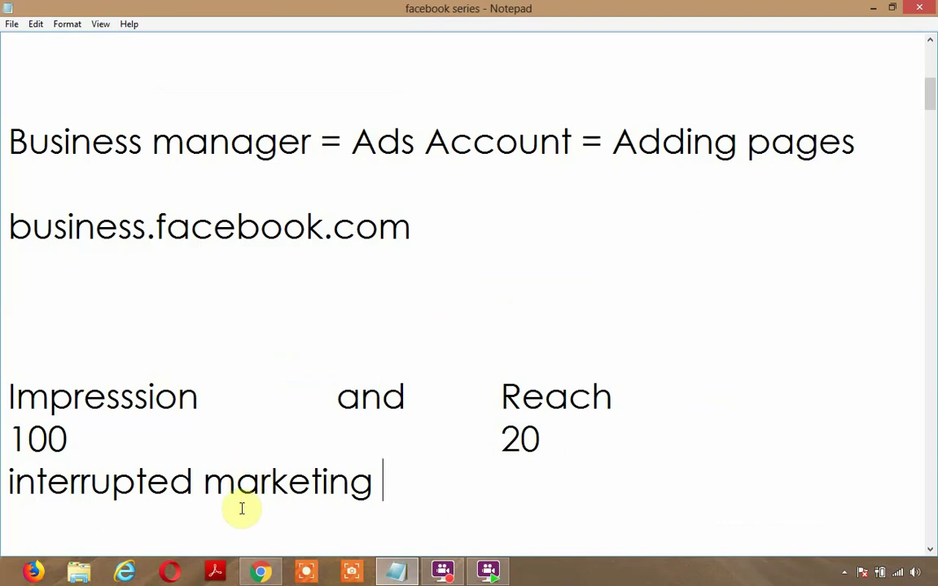
# - Return to the Facebook news feed in Chrome and examine the sponsored Sell Like Crazy book post down to its image
pyautogui.click(262, 572)
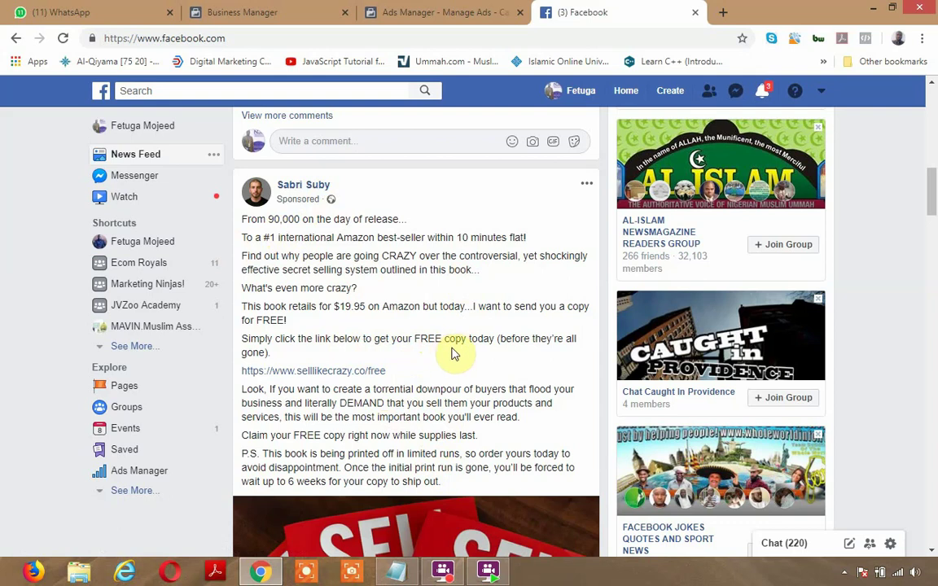
pyautogui.scroll(-1, 452, 313)
pyautogui.scroll(-1, 459, 309)
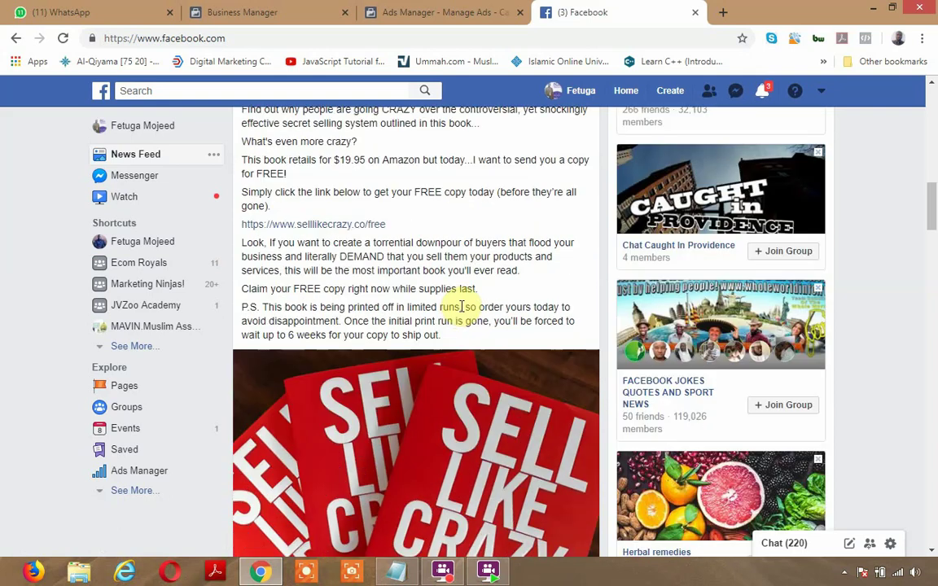
# - Switch to Ads Manager, highlight the Consideration heading, and choose the Traffic objective to review its description and campaign options
pyautogui.click(418, 13)
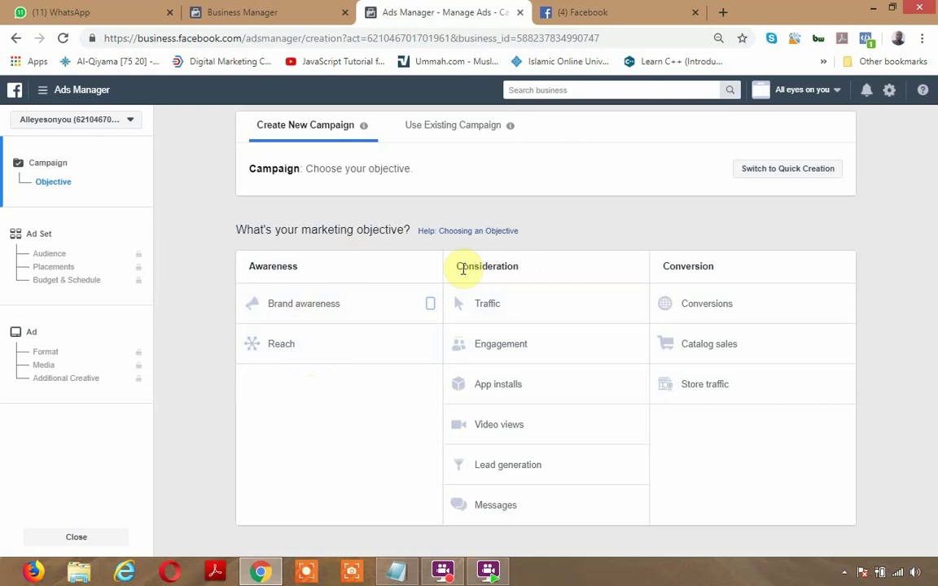
pyautogui.moveTo(461, 266); pyautogui.dragTo(525, 276)
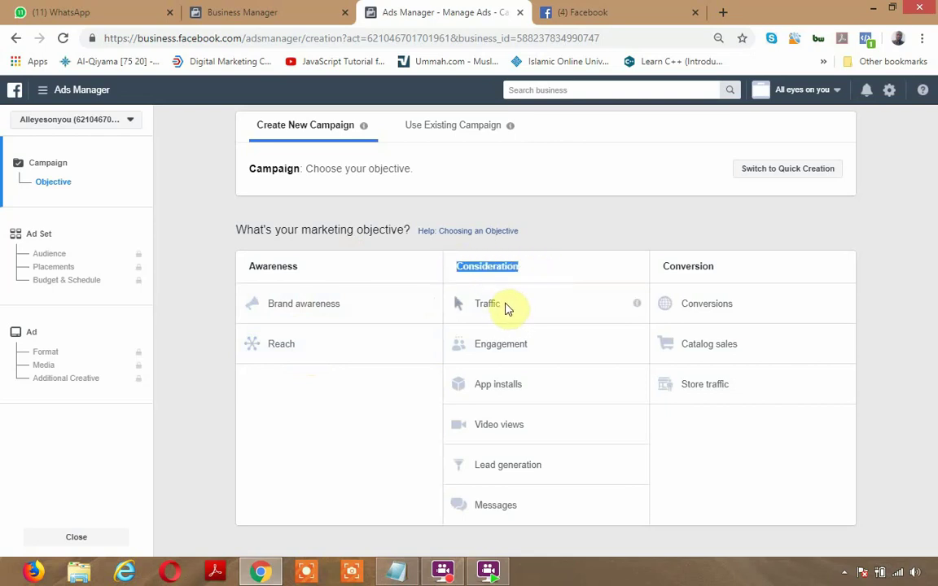
pyautogui.click(485, 306)
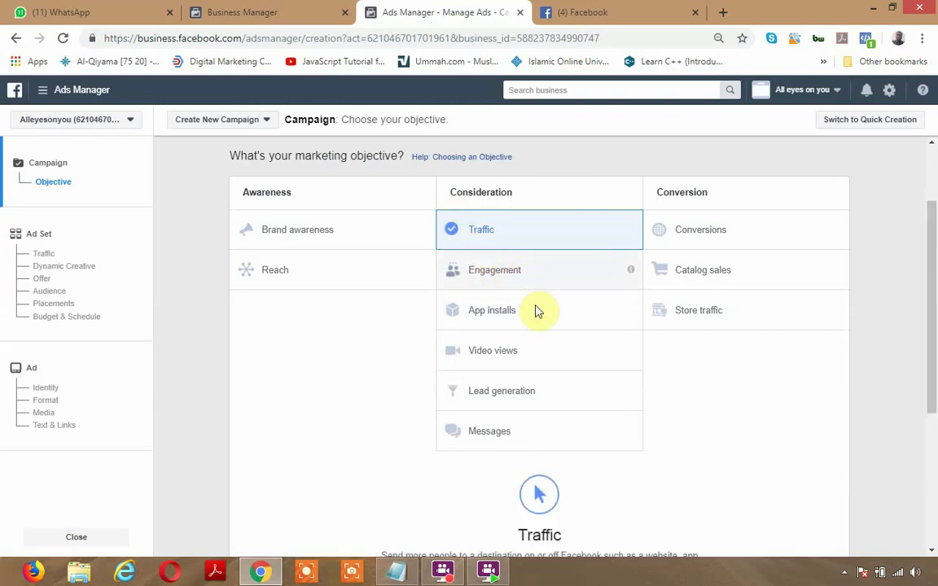
pyautogui.scroll(-2, 536, 312)
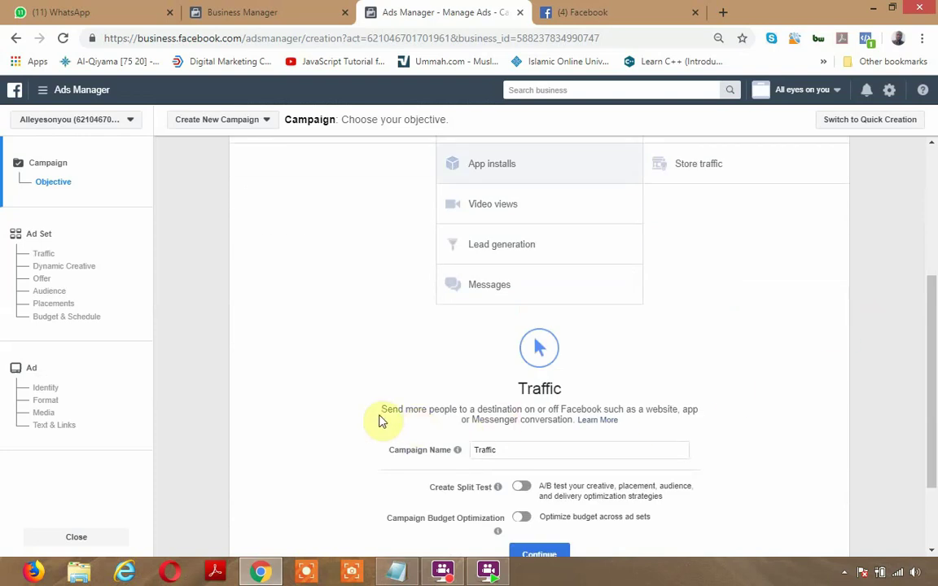
pyautogui.scroll(-1, 402, 418)
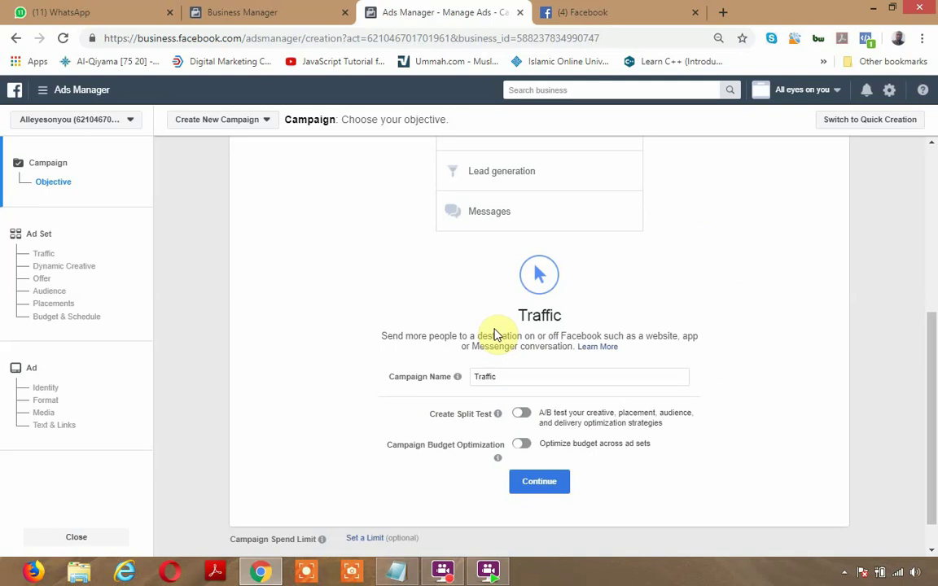
pyautogui.scroll(3, 549, 333)
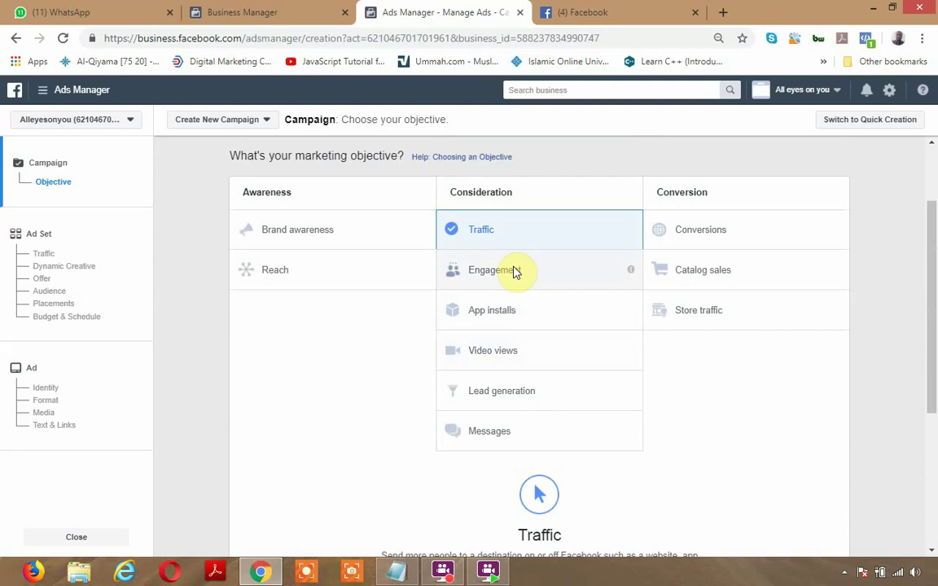
# - Choose the Engagement and App installs objectives in turn and review the description of each
pyautogui.click(515, 270)
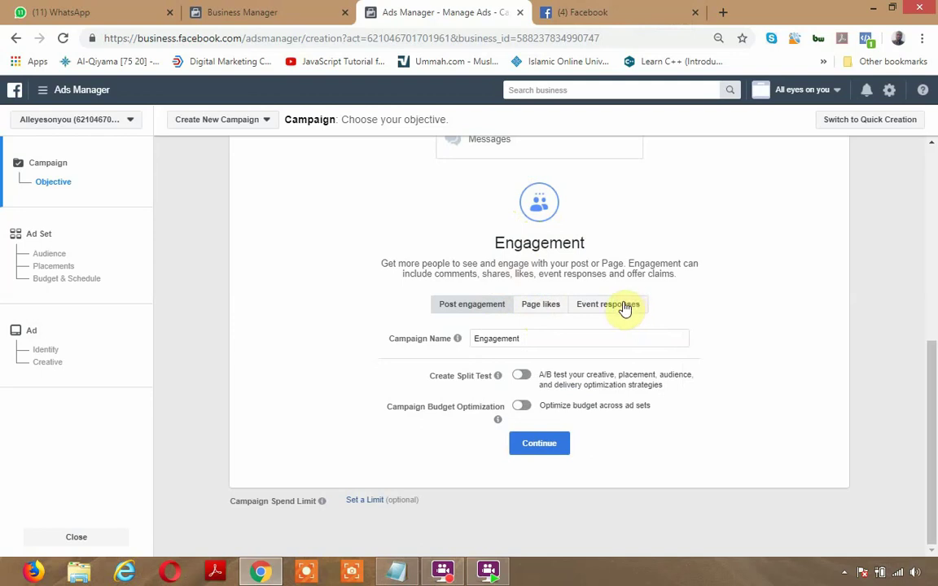
pyautogui.scroll(3, 624, 307)
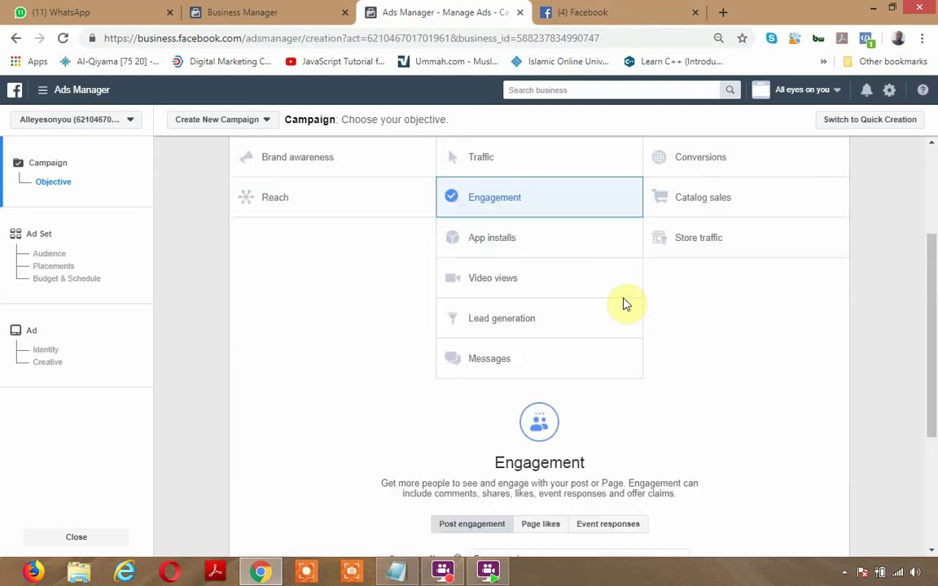
pyautogui.click(537, 240)
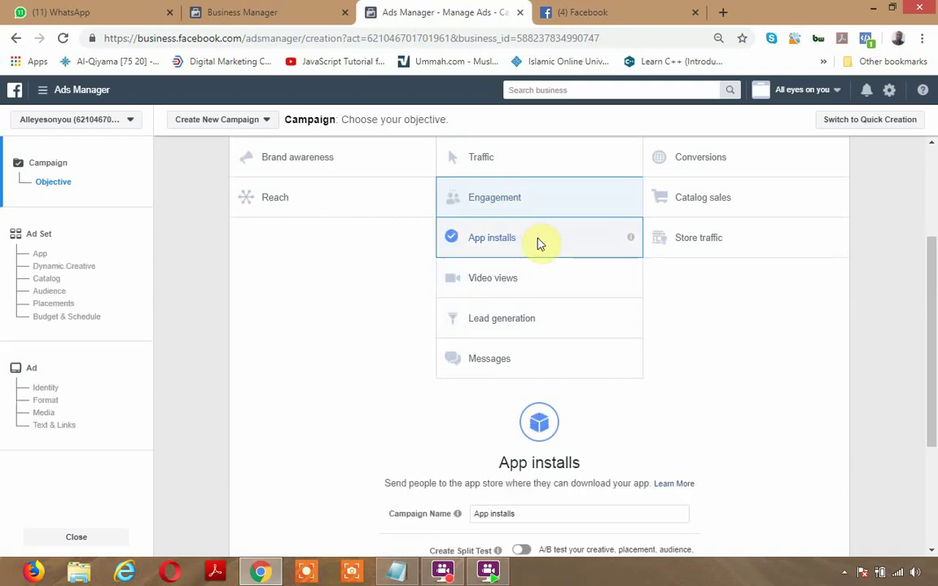
pyautogui.scroll(-1, 570, 326)
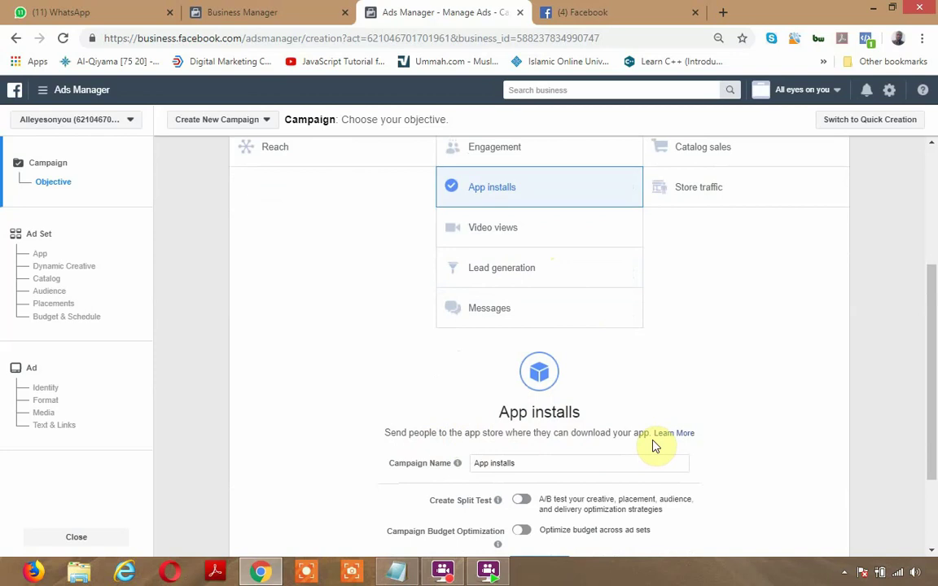
# - Choose the Video views, Lead generation and Messages objectives in turn and review the description of each
pyautogui.click(569, 232)
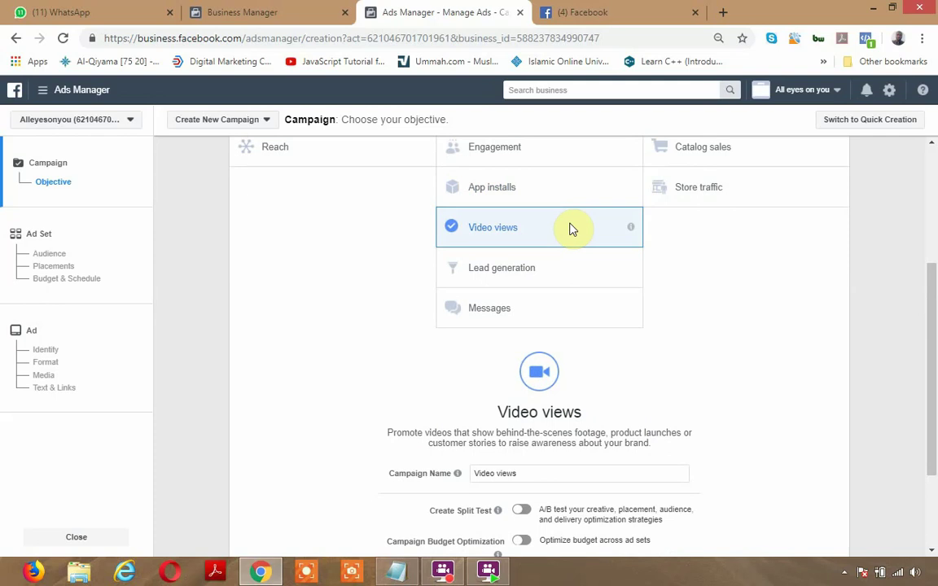
pyautogui.click(573, 275)
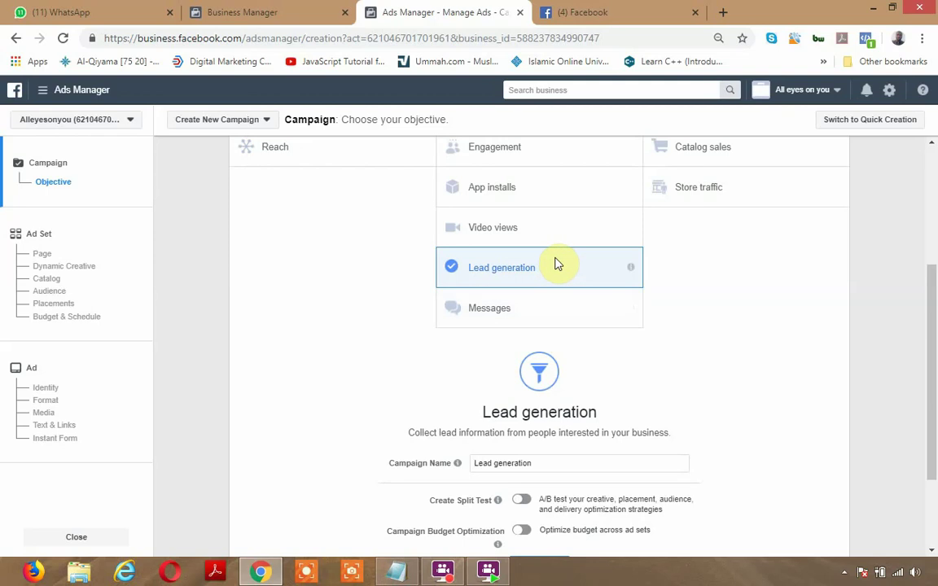
pyautogui.click(535, 309)
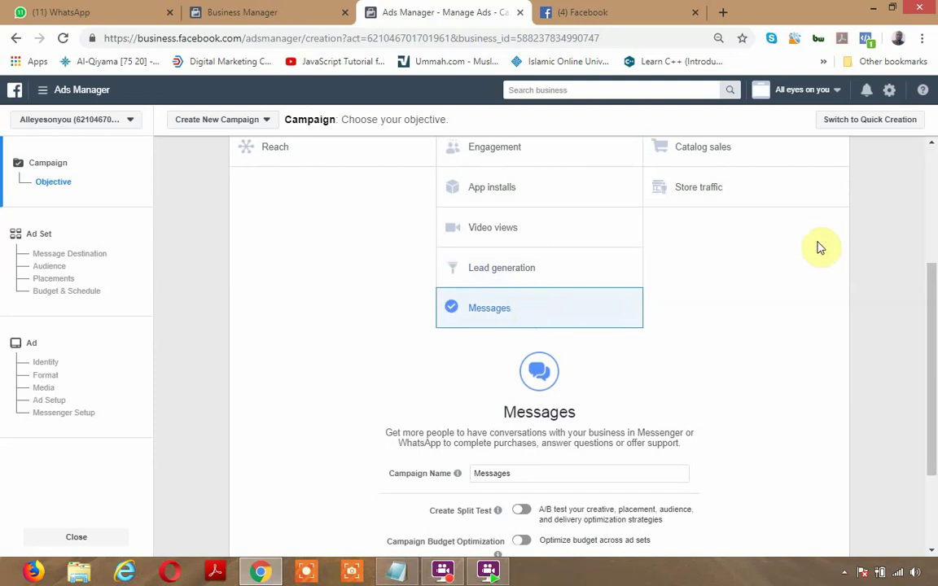
pyautogui.scroll(2, 816, 246)
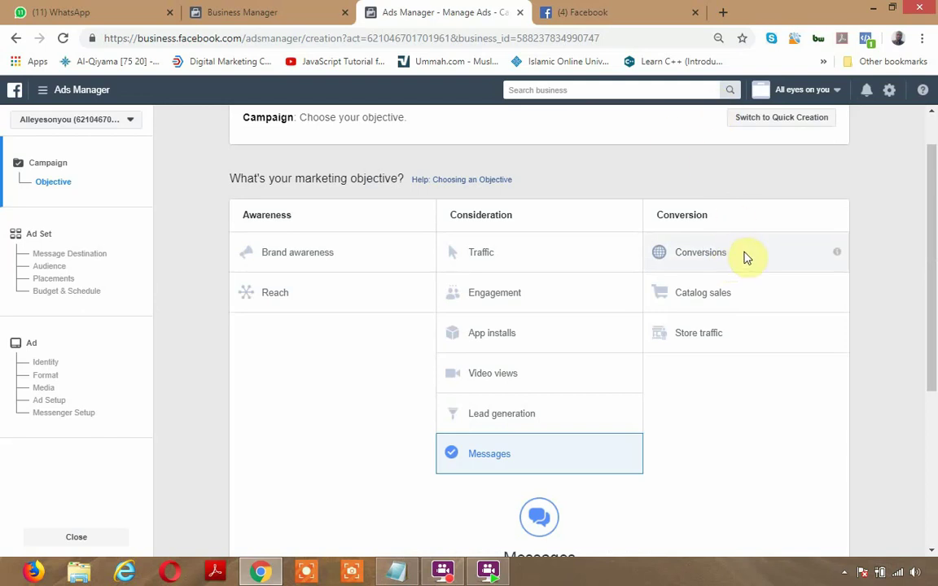
# - Choose the Conversions objective, then look up Pixels in the full list of Business Manager tools
pyautogui.click(748, 246)
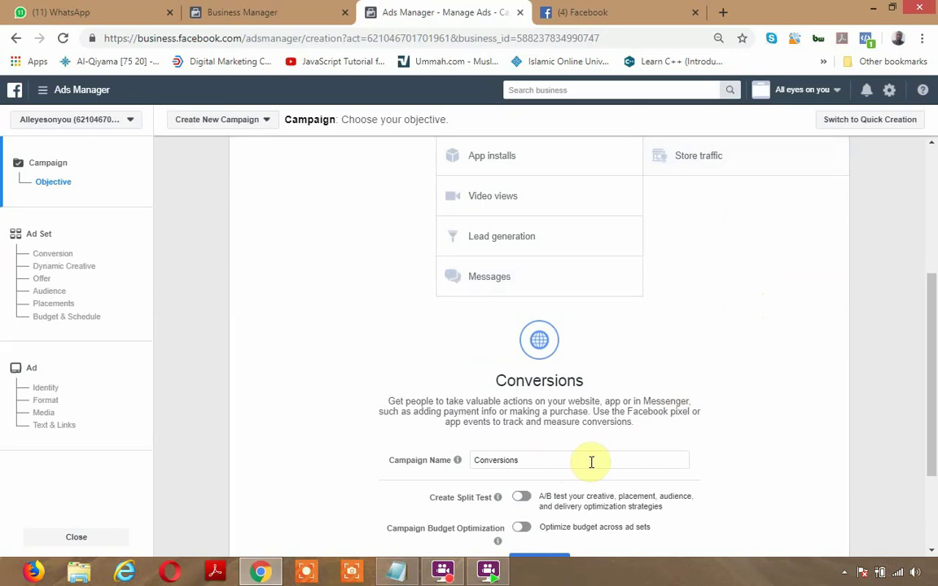
pyautogui.click(259, 14)
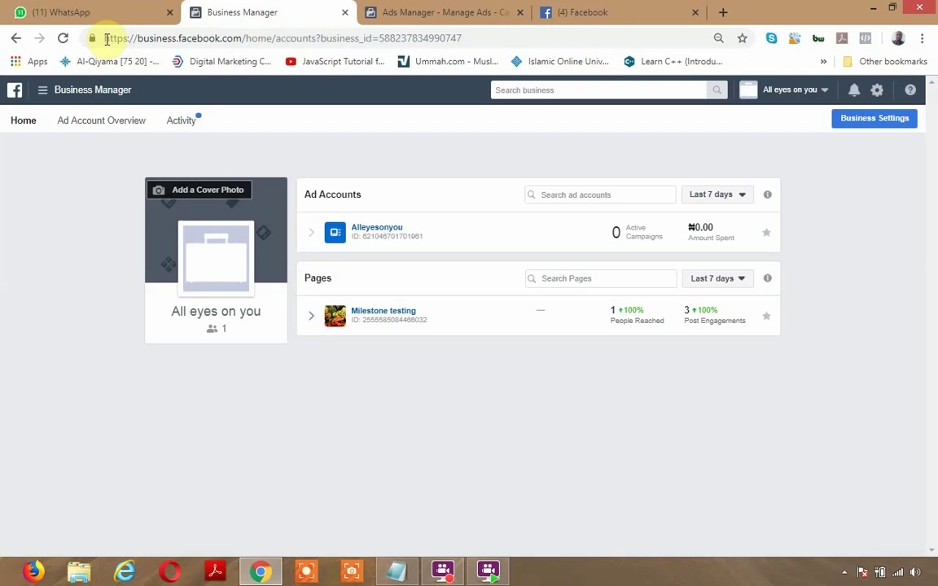
pyautogui.click(43, 95)
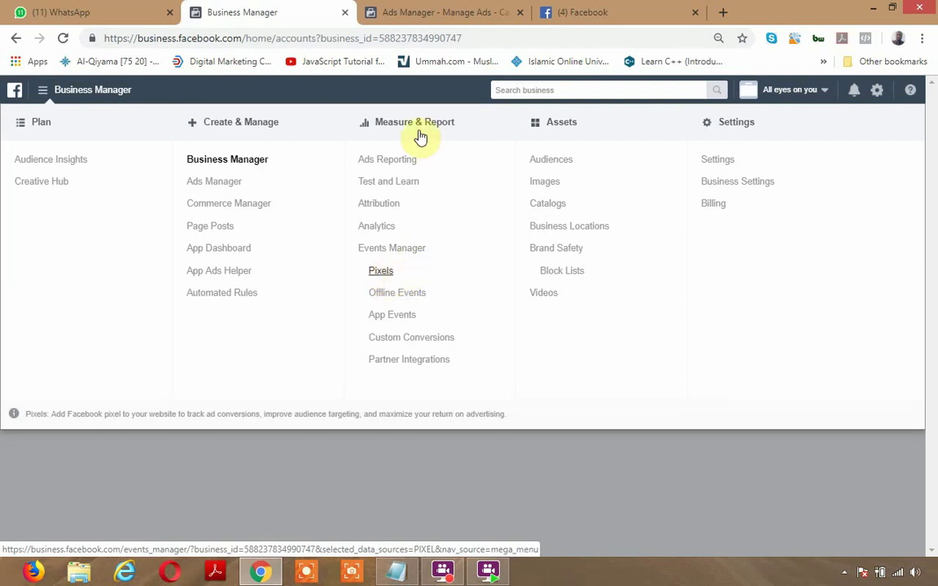
# - Return to the Conversions objective in Ads Manager and highlight "the Facebook pixel" in its description
pyautogui.click(477, 12)
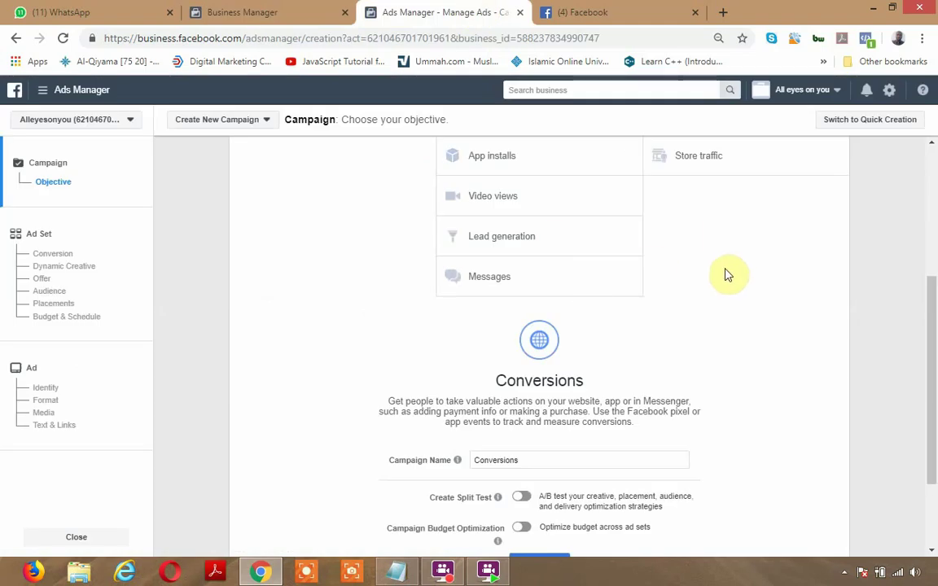
pyautogui.scroll(1, 726, 272)
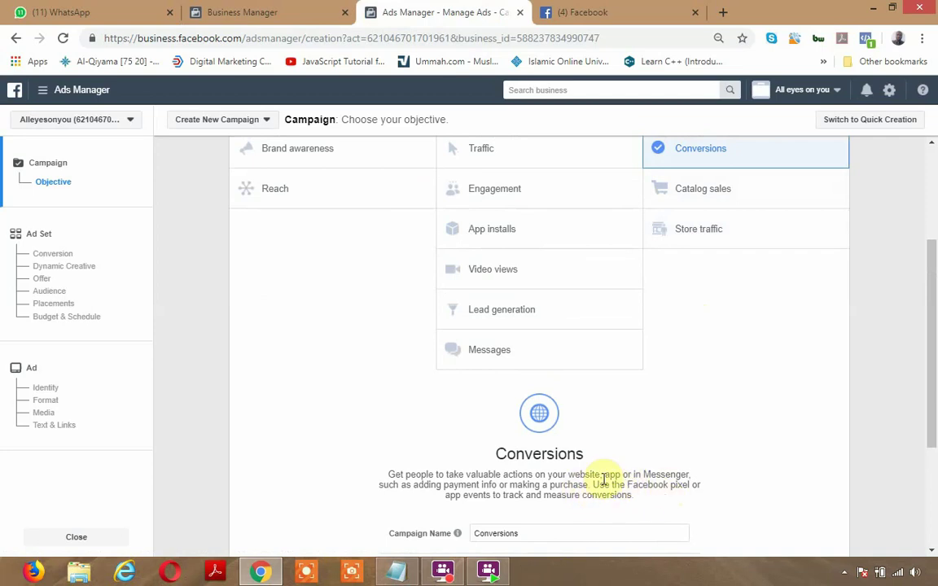
pyautogui.moveTo(609, 484); pyautogui.dragTo(690, 485)
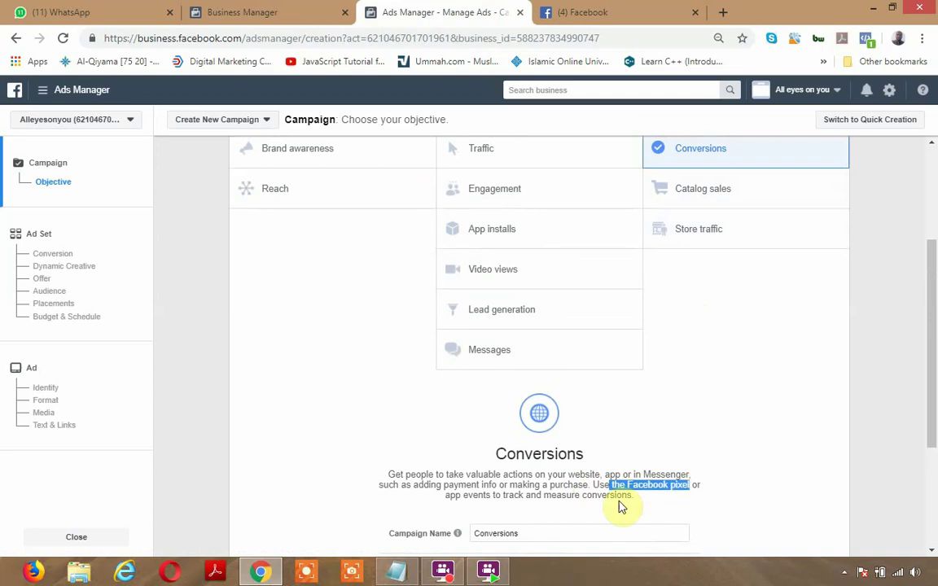
pyautogui.click(593, 496)
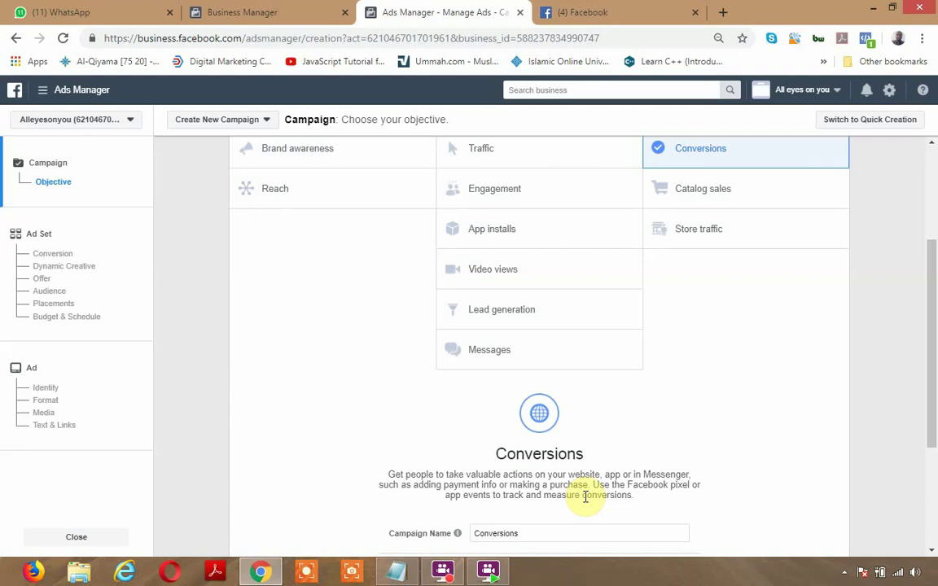
# - Switch to the Business Manager tab and open the Audiences page of the Asset Library
pyautogui.click(232, 12)
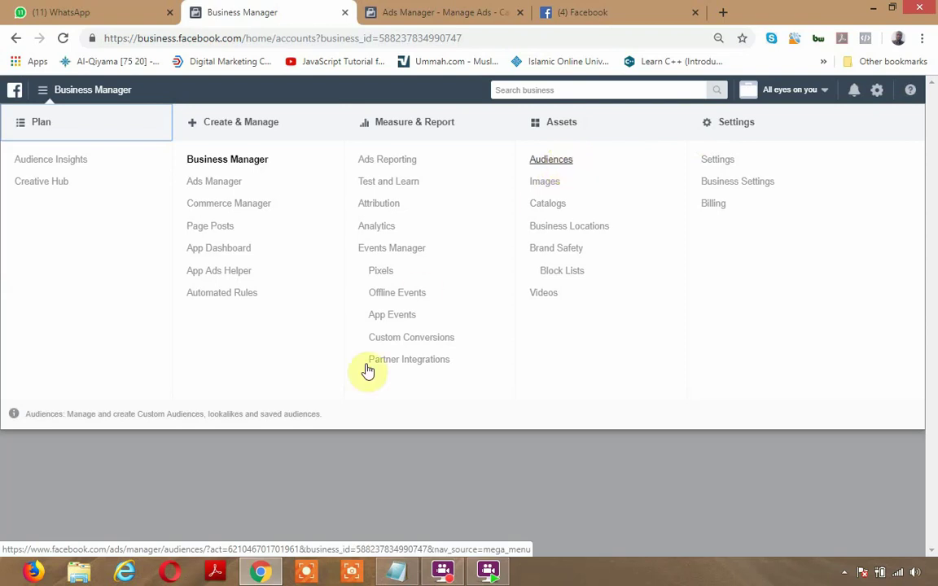
pyautogui.click(559, 166)
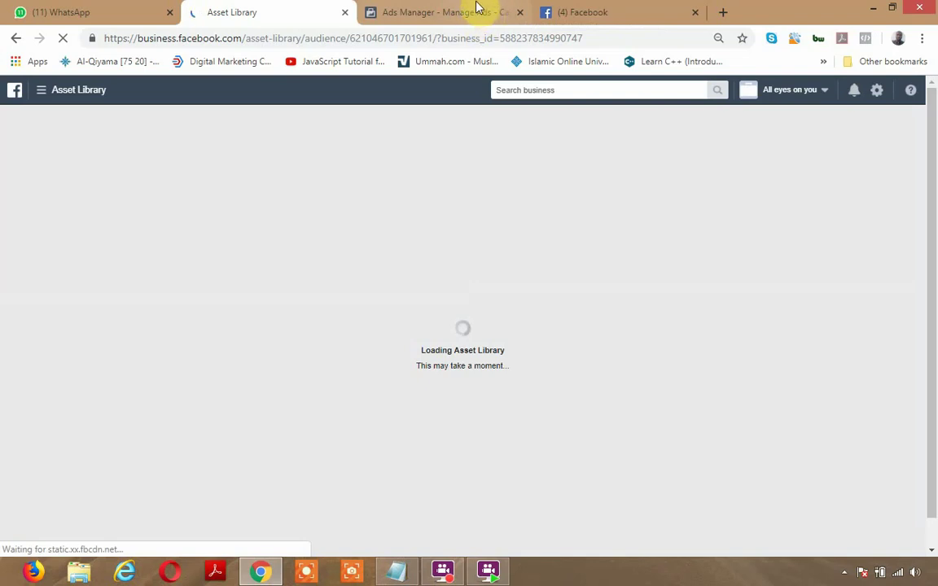
# - Return to Ads Manager, select the Brand awareness objective, and continue to the ad set's audience settings
pyautogui.click(478, 9)
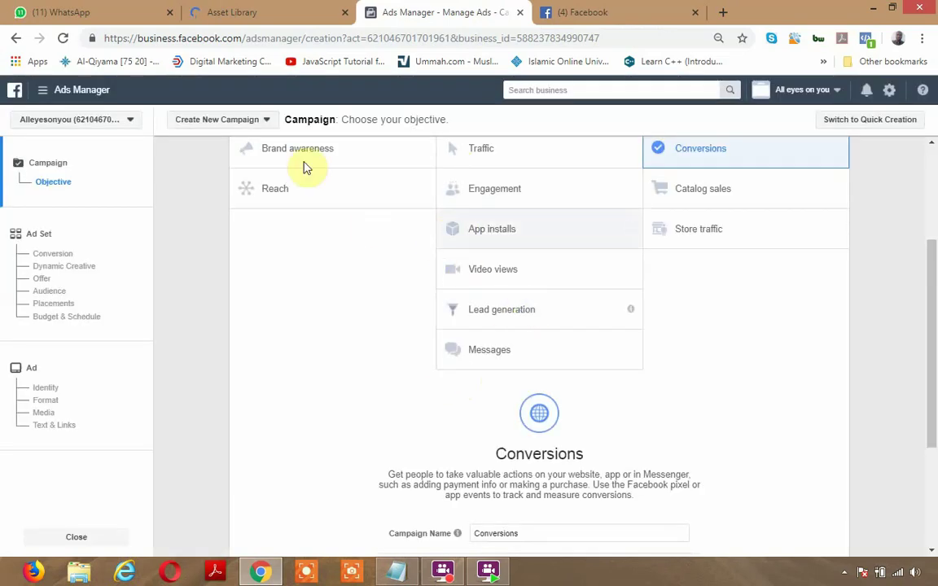
pyautogui.scroll(1, 305, 167)
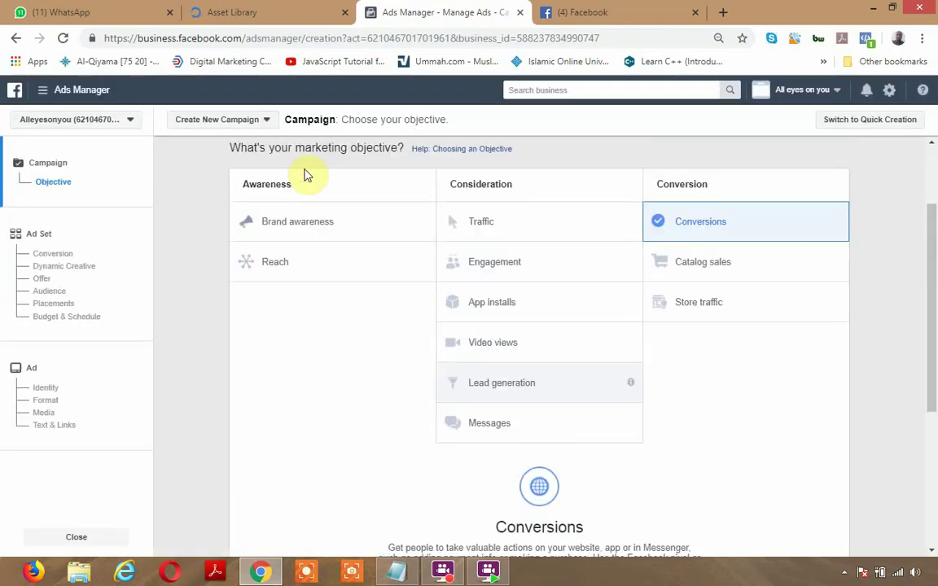
pyautogui.click(300, 225)
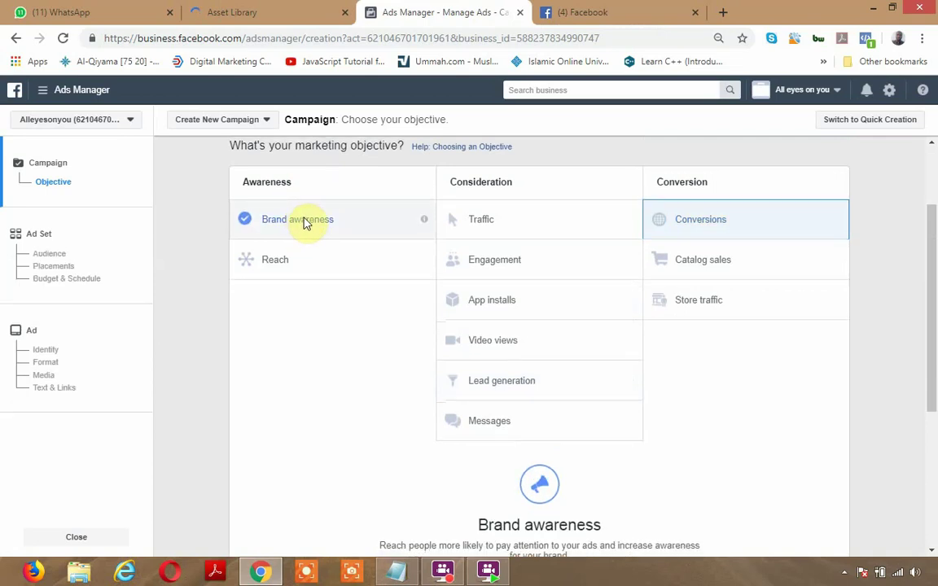
pyautogui.scroll(-2, 303, 223)
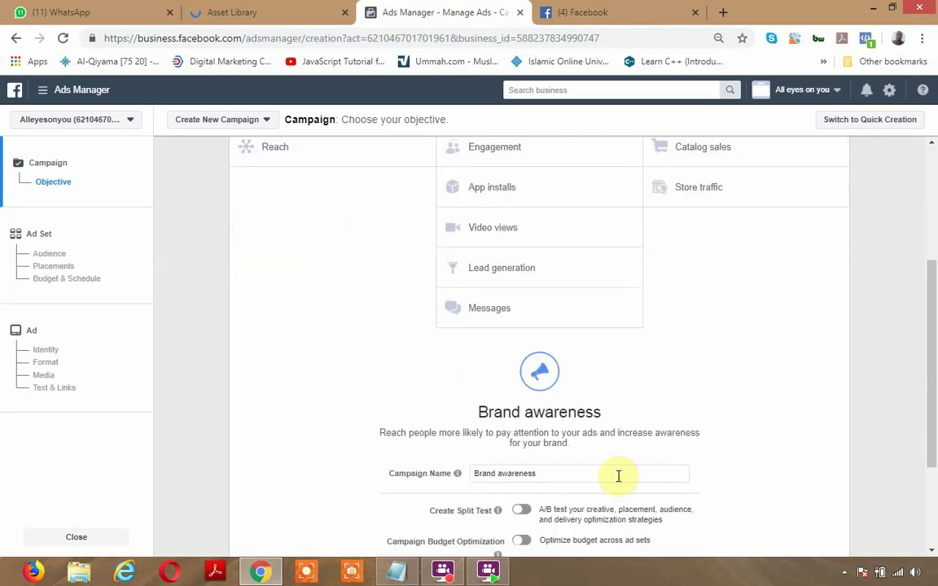
pyautogui.scroll(-2, 281, 342)
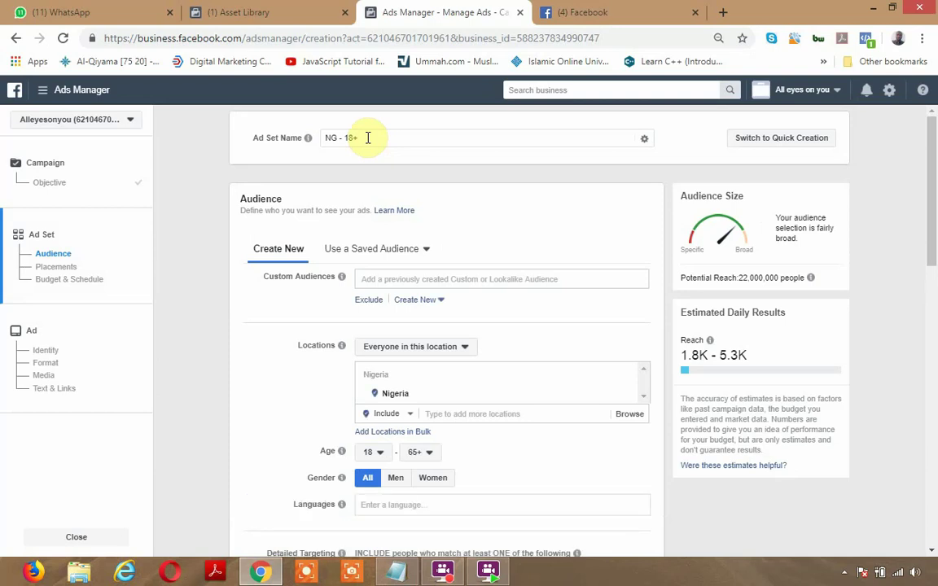
# - Rename the ad set as "milestone testing awareness 1"
pyautogui.moveTo(351, 138); pyautogui.dragTo(290, 138)
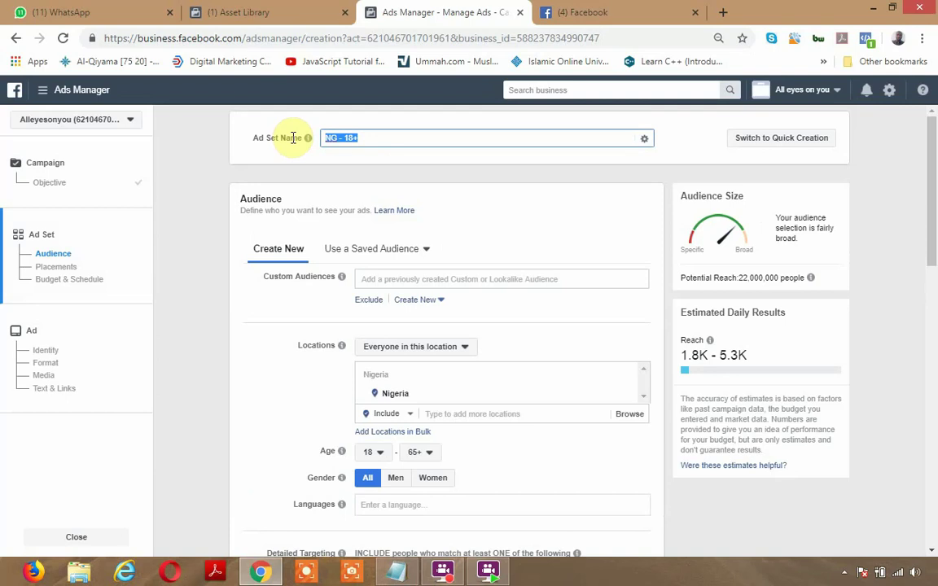
pyautogui.write('milestone testing awareness 1')
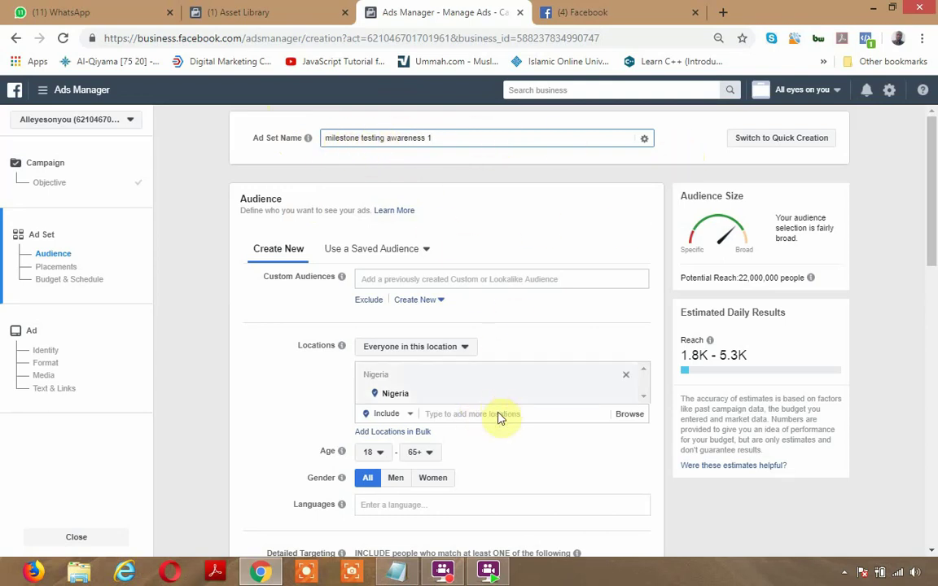
pyautogui.scroll(-1, 484, 400)
pyautogui.scroll(-1, 424, 326)
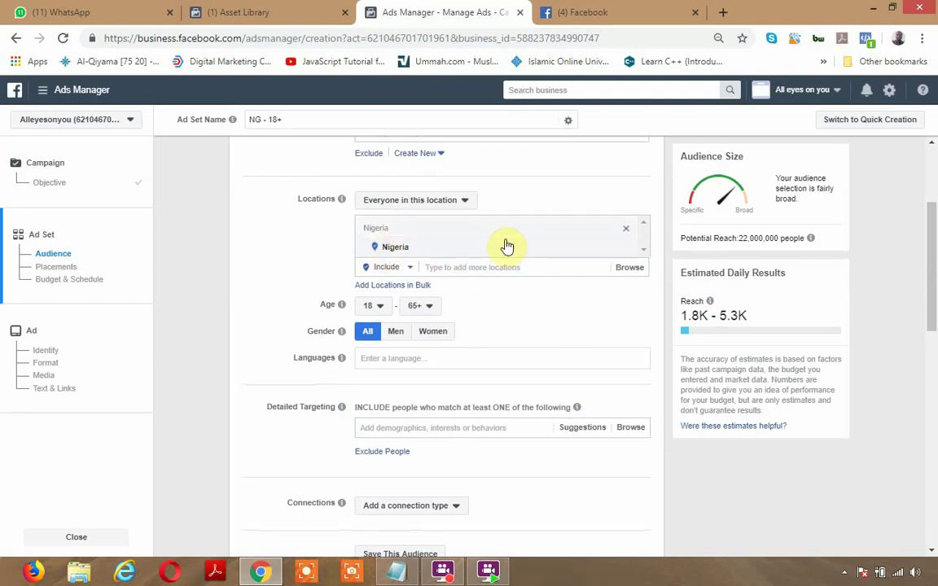
# - Replace Nigeria with the Worldwide region as the audience location
pyautogui.scroll(3, 505, 244)
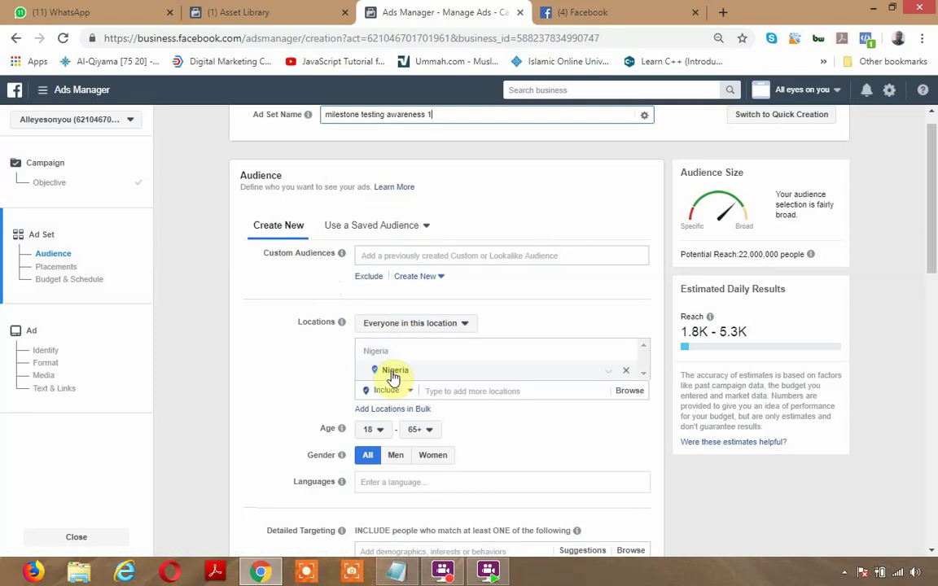
pyautogui.click(625, 373)
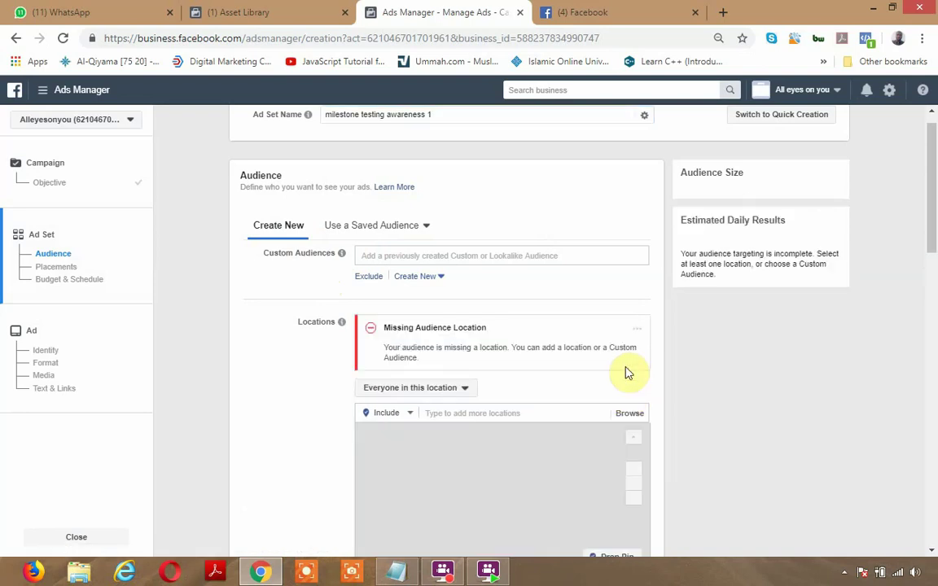
pyautogui.click(487, 410)
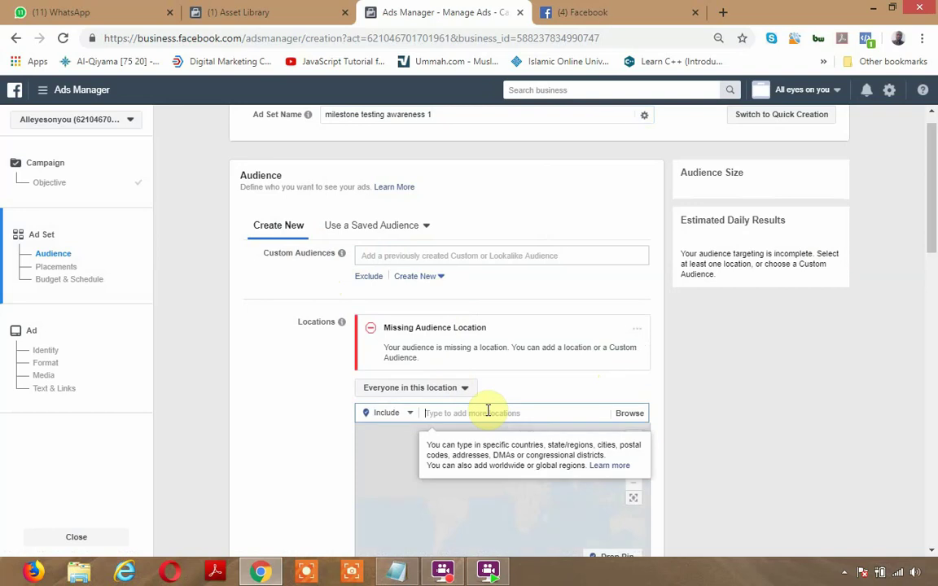
pyautogui.write('world')
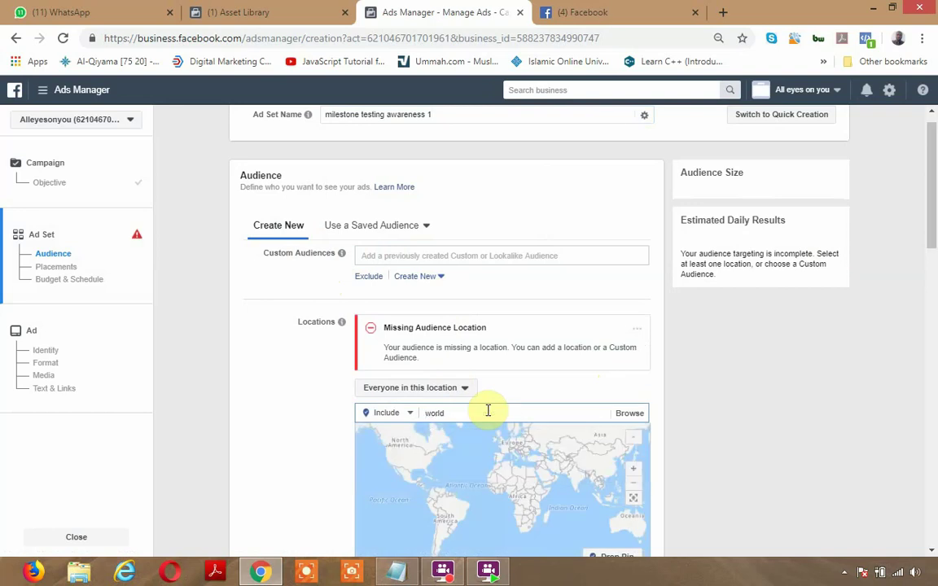
pyautogui.write('w')
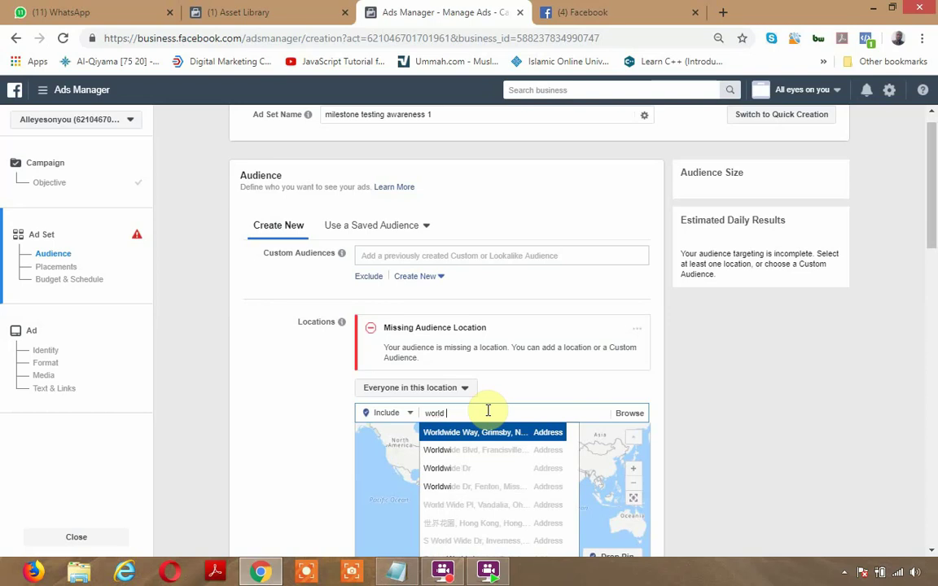
pyautogui.press('BackSpace')
pyautogui.press('BackSpace')
pyautogui.write('w')
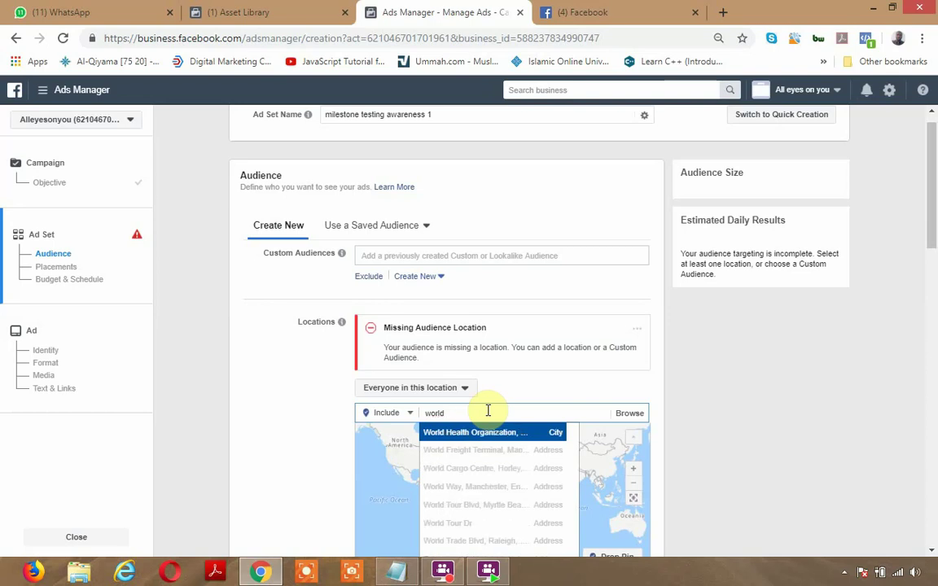
pyautogui.write('ide')
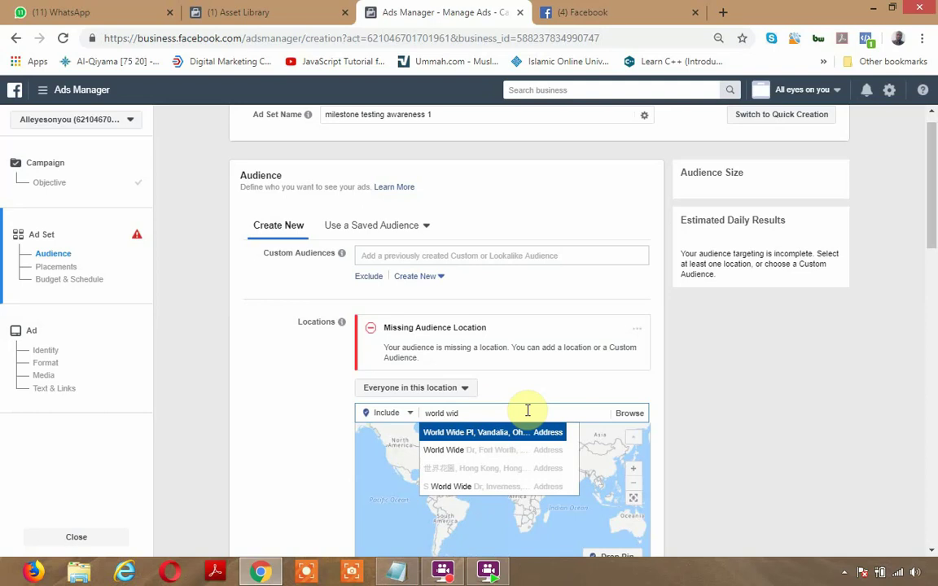
pyautogui.press('BackSpace')
pyautogui.press('BackSpace')
pyautogui.press('BackSpace')
pyautogui.press('BackSpace')
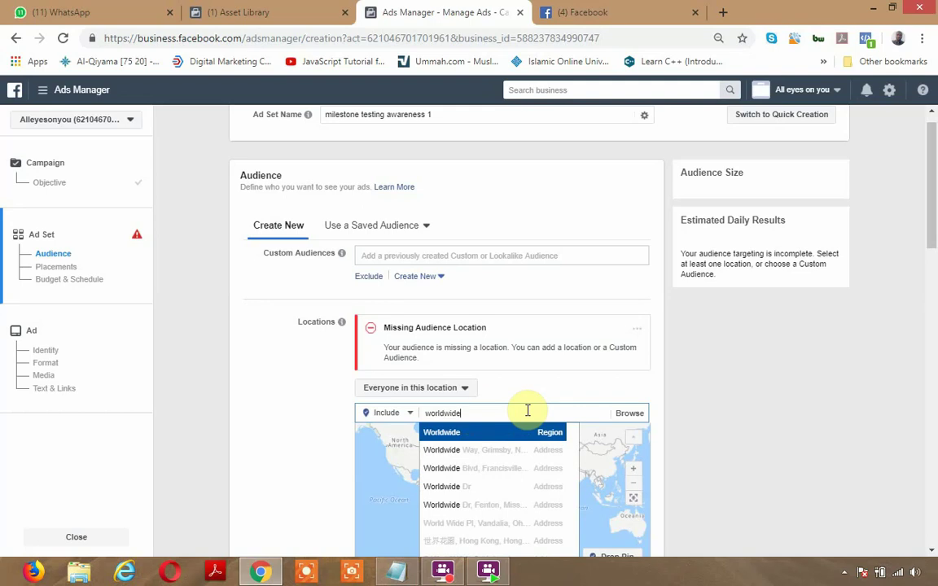
pyautogui.click(484, 436)
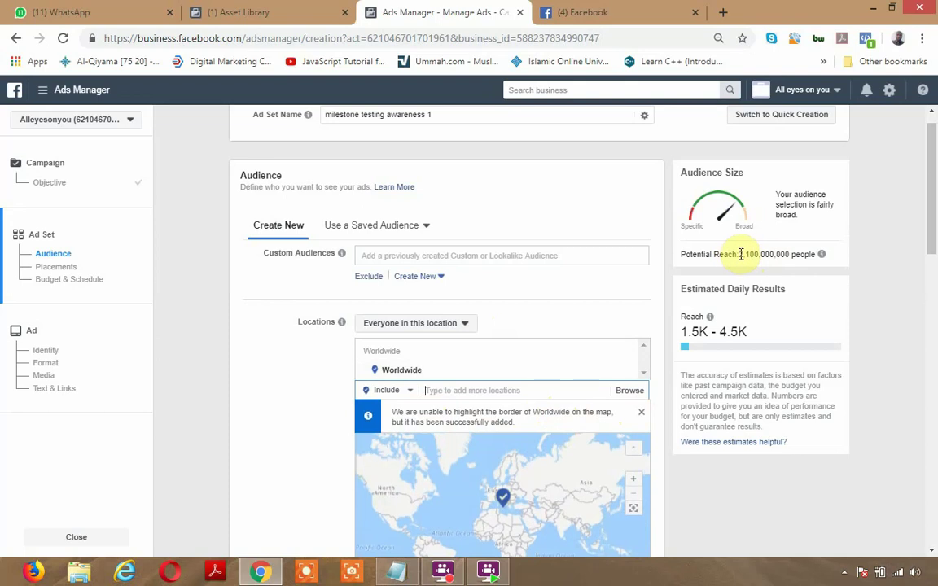
# - Examine the potential reach against the daily budget, the weekly spending limit and the estimated daily reach
pyautogui.moveTo(740, 254); pyautogui.dragTo(844, 268)
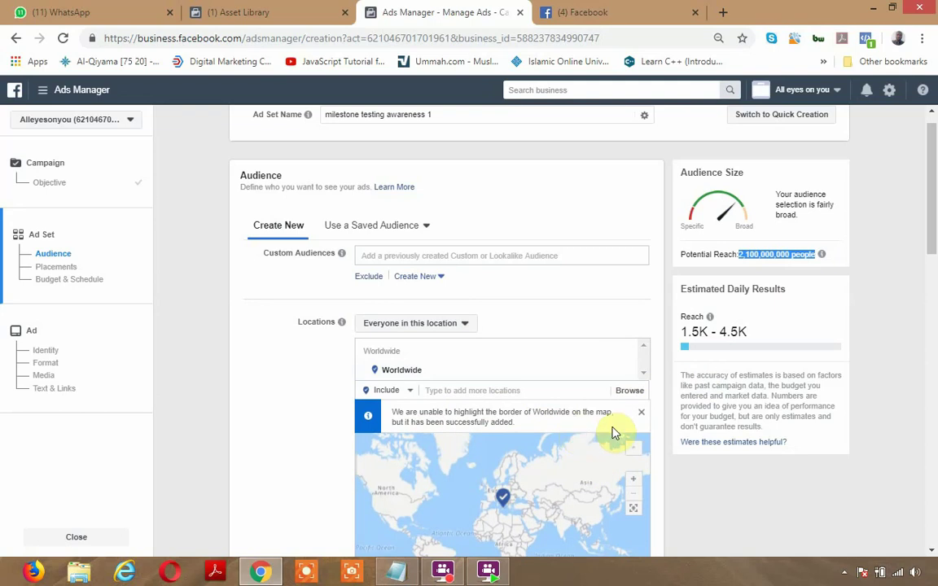
pyautogui.scroll(-3, 613, 433)
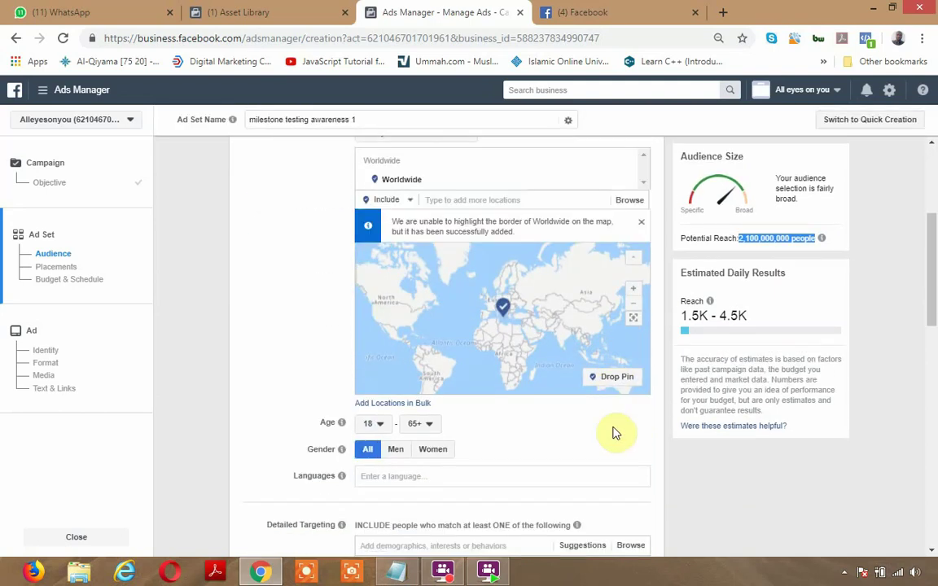
pyautogui.scroll(-3, 614, 433)
pyautogui.scroll(-3, 613, 428)
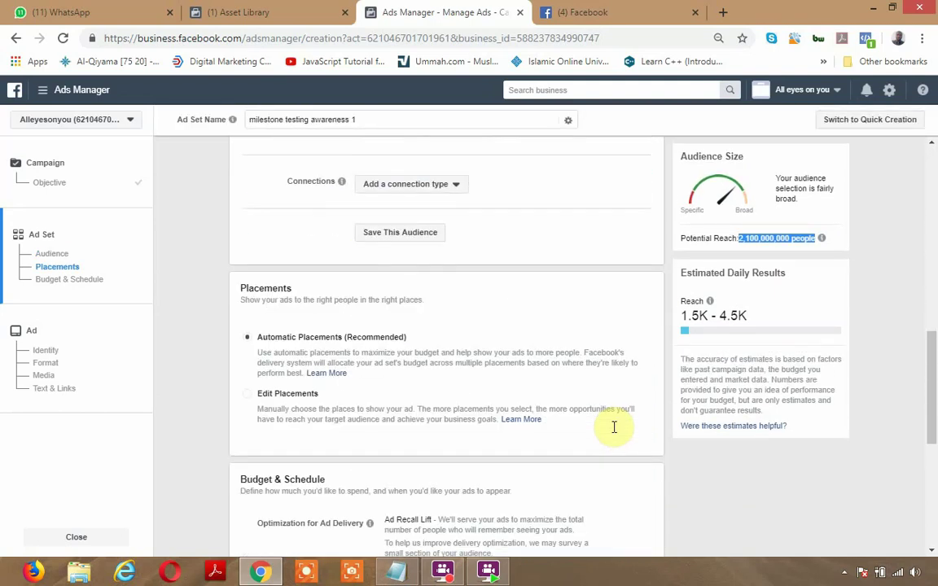
pyautogui.scroll(-3, 614, 428)
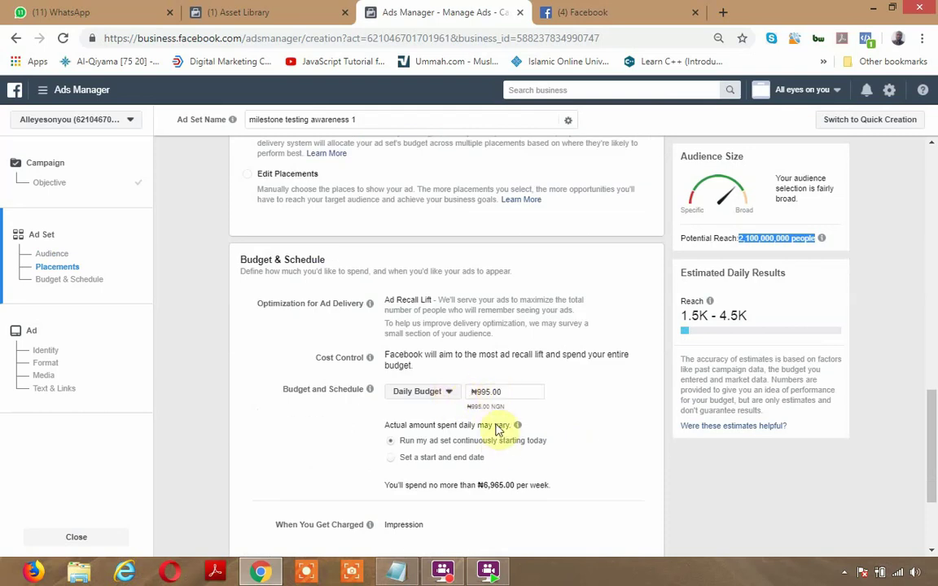
pyautogui.moveTo(483, 486); pyautogui.dragTo(546, 486)
pyautogui.tripleClick(477, 394)
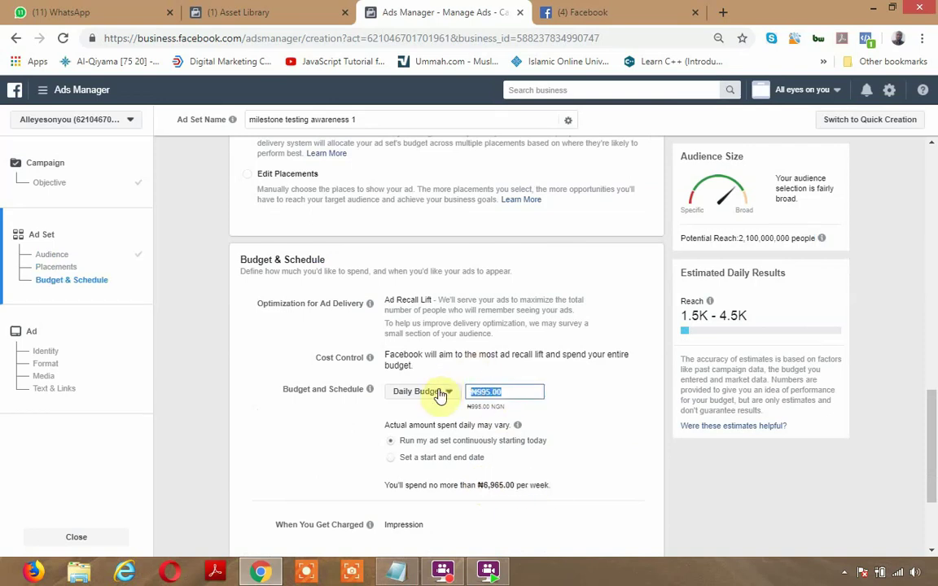
pyautogui.moveTo(746, 316); pyautogui.dragTo(681, 317)
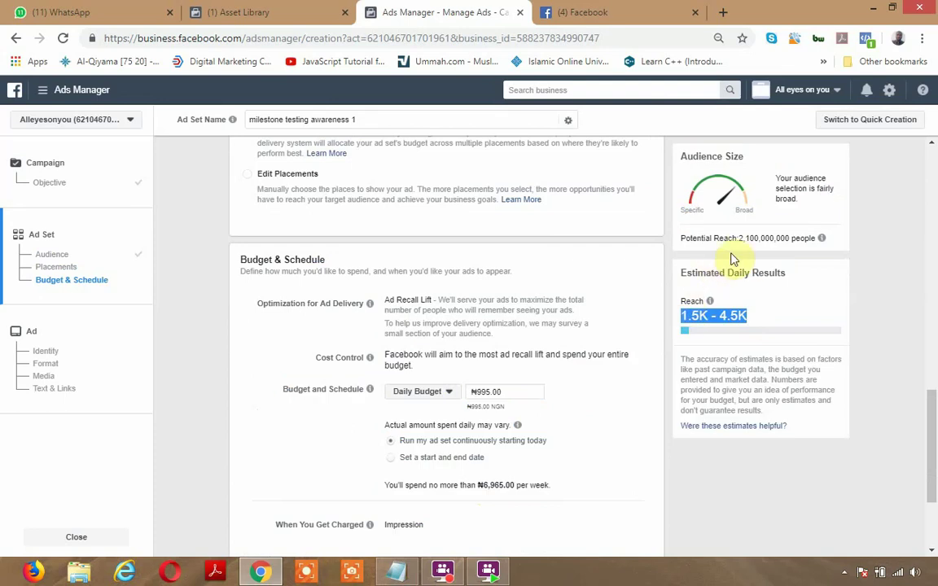
pyautogui.moveTo(739, 238); pyautogui.dragTo(822, 242)
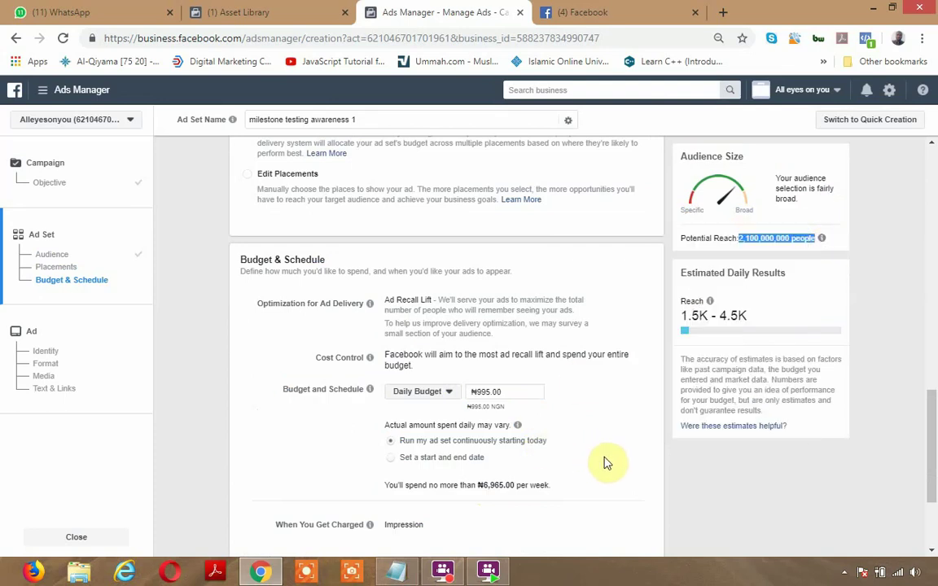
# - Replace the Worldwide location with the city of Lagos, Lagos State, Nigeria, and target only people who live in this location
pyautogui.scroll(5, 605, 463)
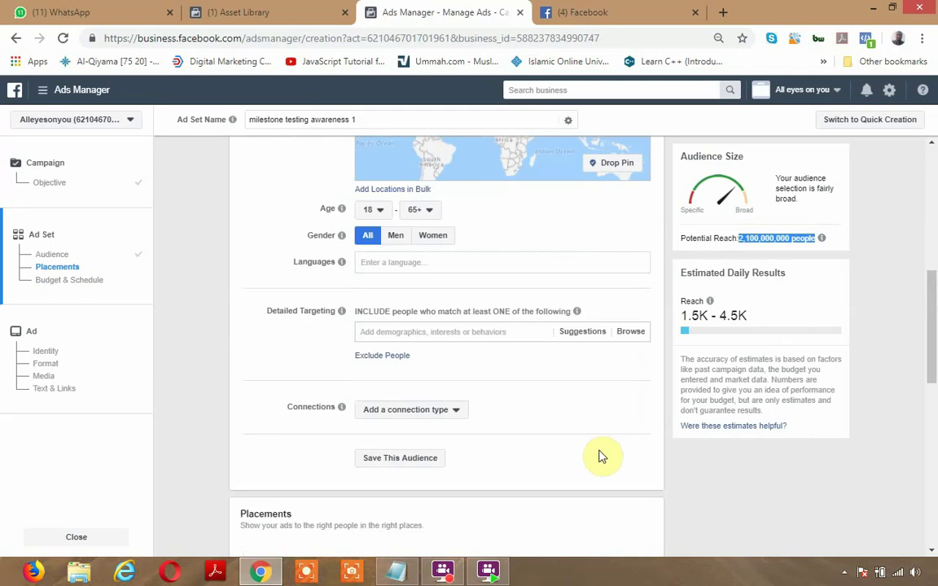
pyautogui.scroll(5, 598, 447)
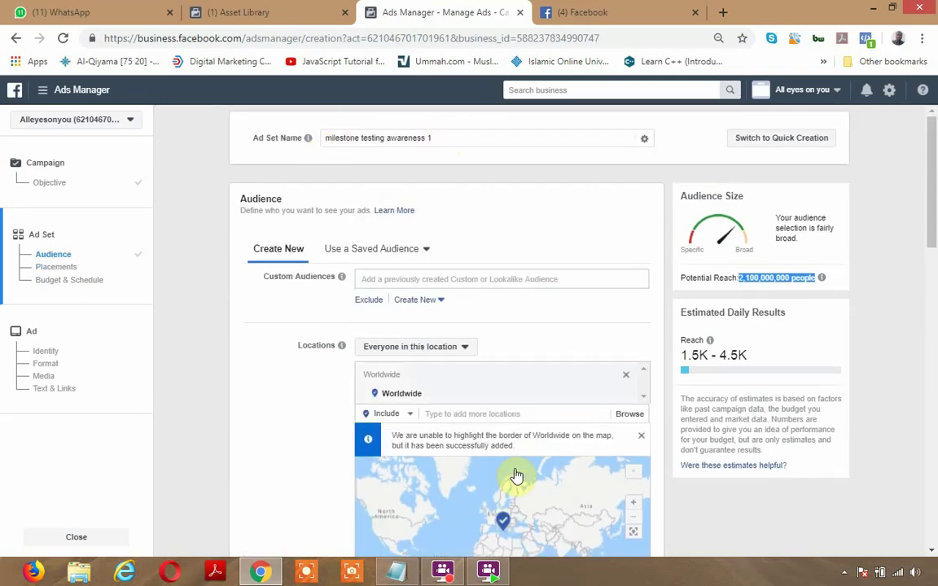
pyautogui.click(625, 397)
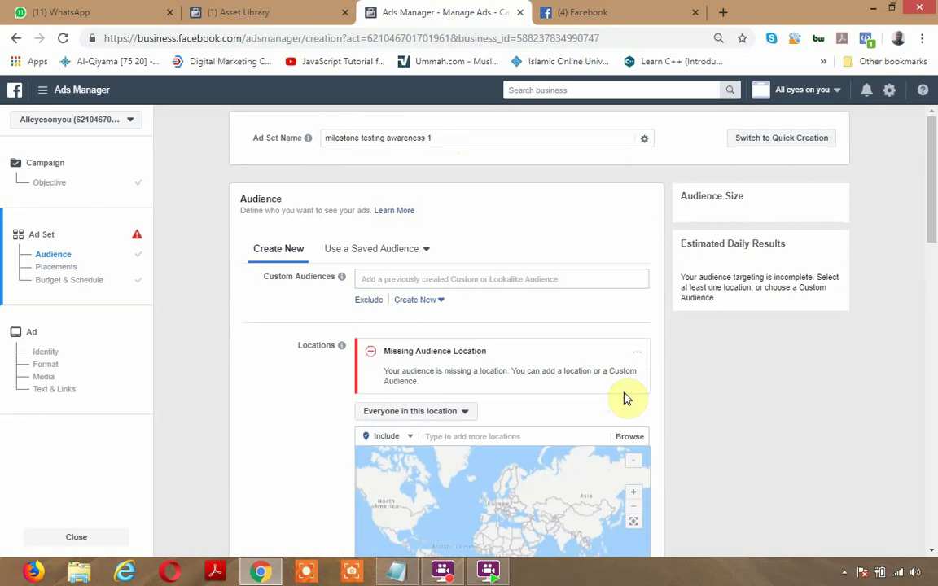
pyautogui.click(575, 435)
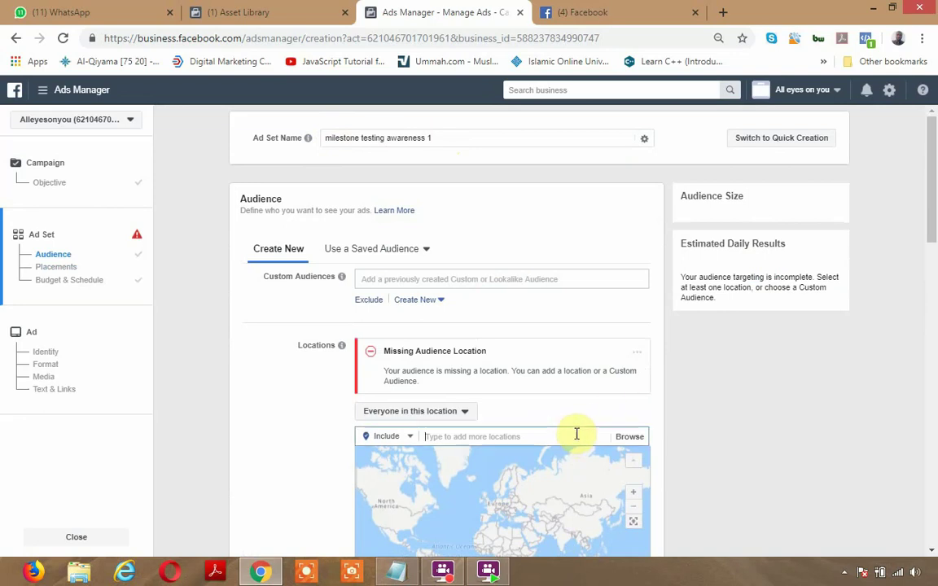
pyautogui.write('Lagos')
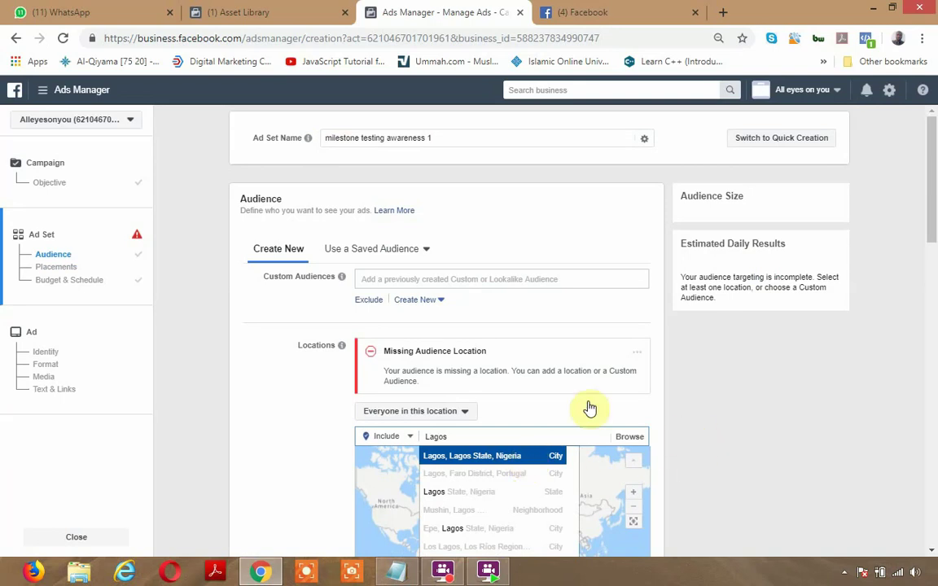
pyautogui.press('Return')
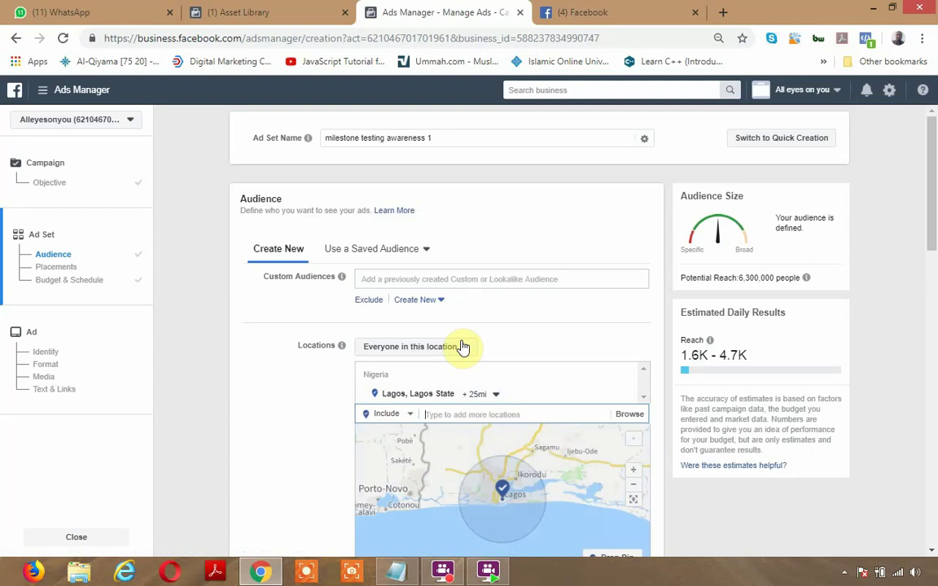
pyautogui.click(461, 348)
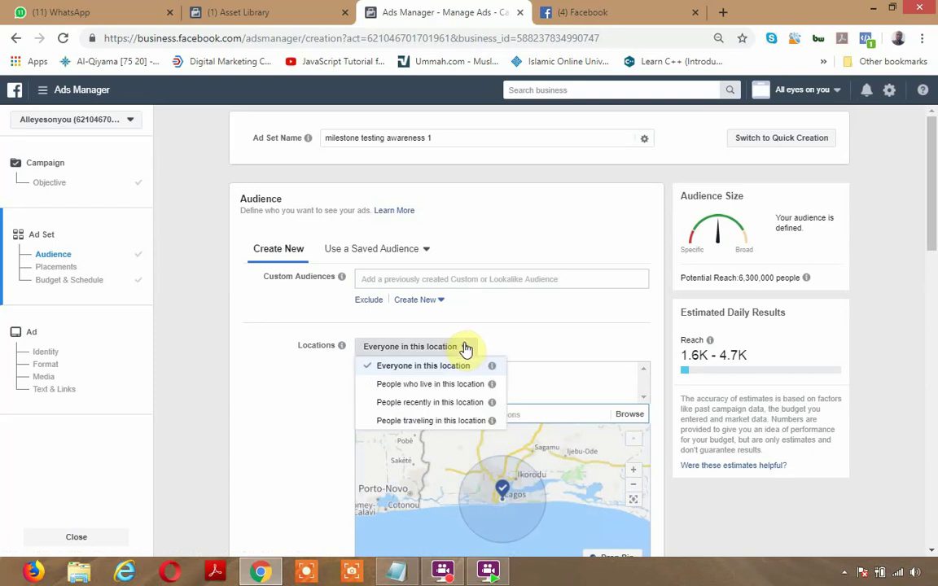
pyautogui.click(424, 384)
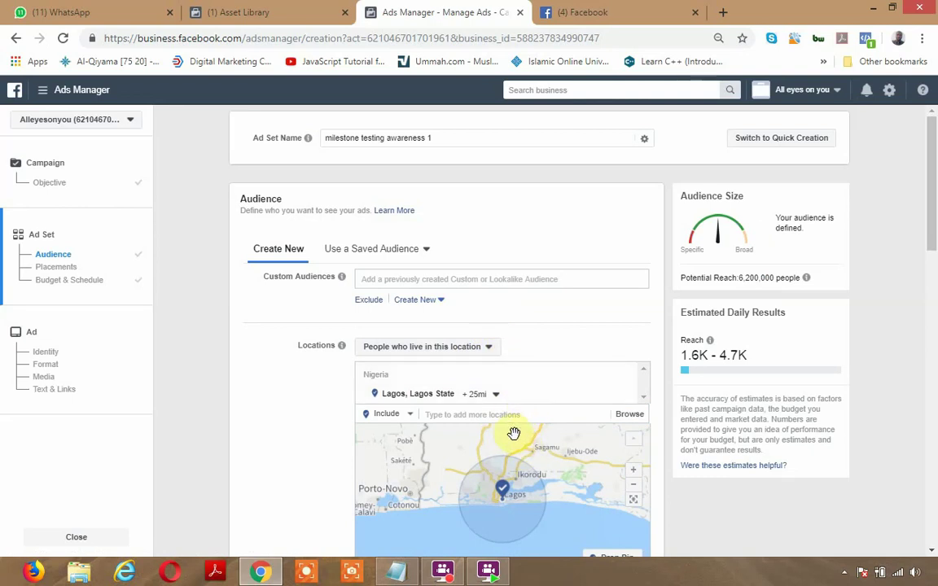
# - Look over the Lagos map area and the minimum age choices for the audience
pyautogui.scroll(-2, 512, 423)
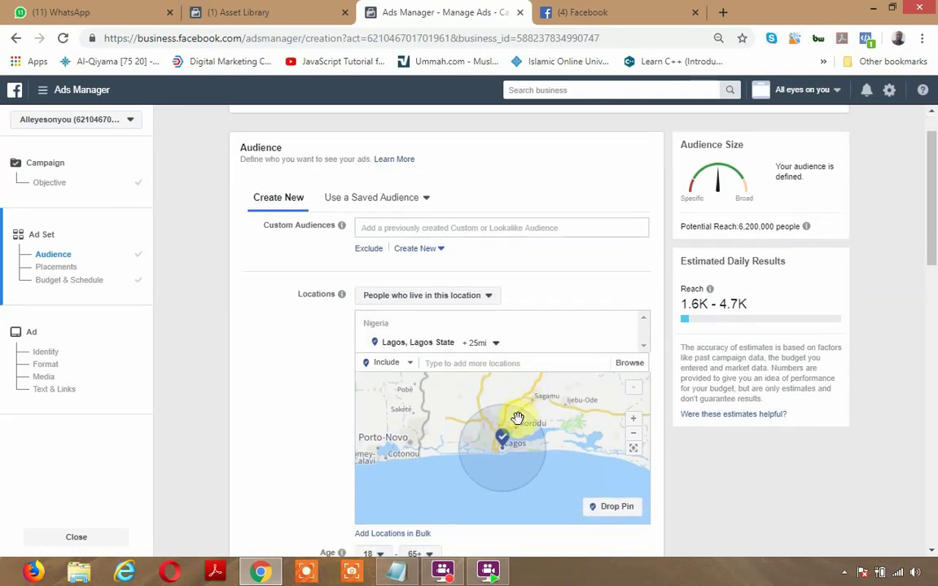
pyautogui.scroll(-1, 517, 418)
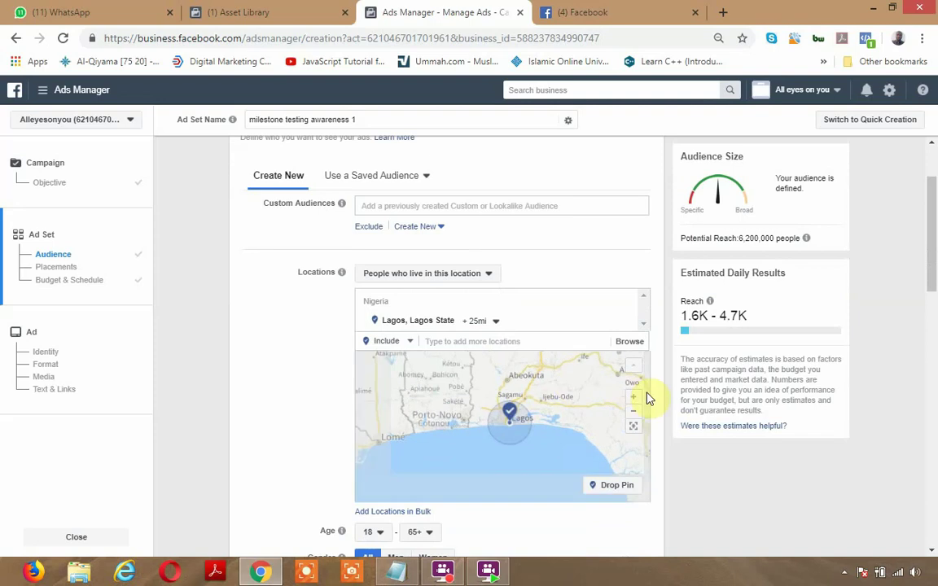
pyautogui.scroll(-1, 663, 406)
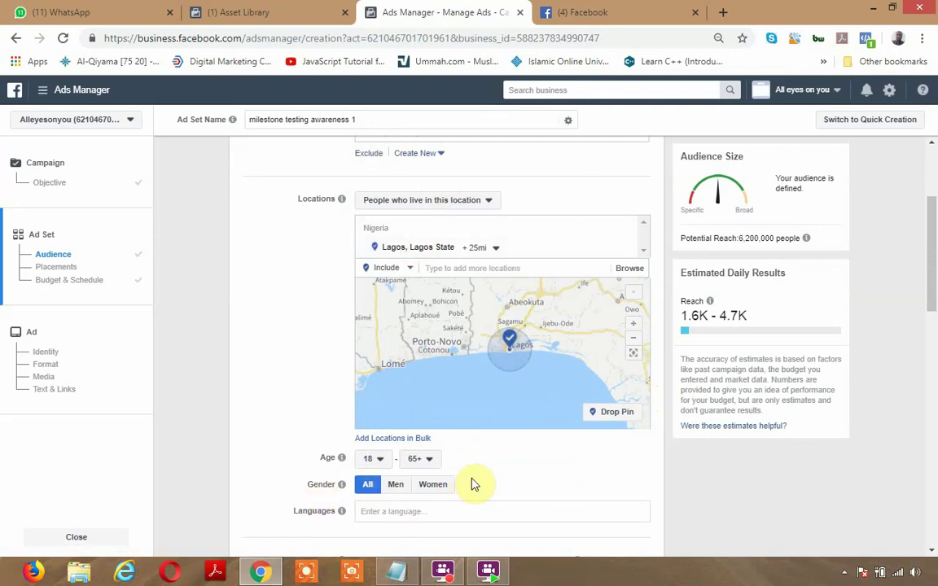
pyautogui.scroll(-1, 446, 513)
pyautogui.scroll(-1, 426, 511)
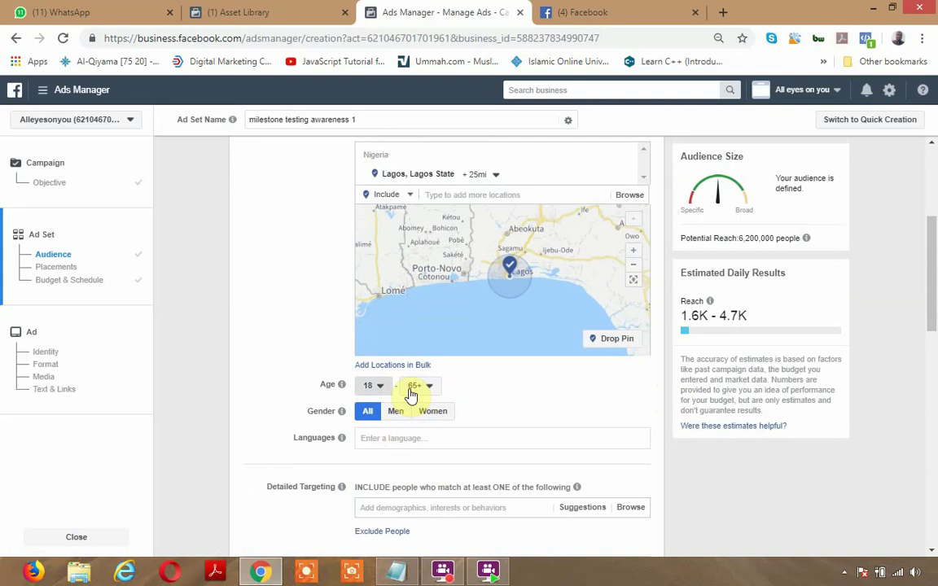
pyautogui.click(389, 388)
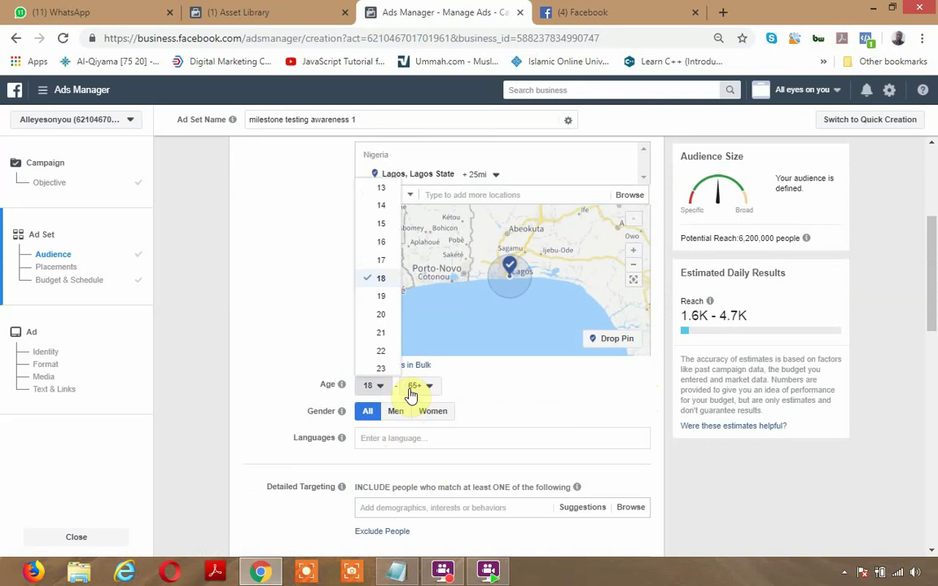
pyautogui.click(579, 400)
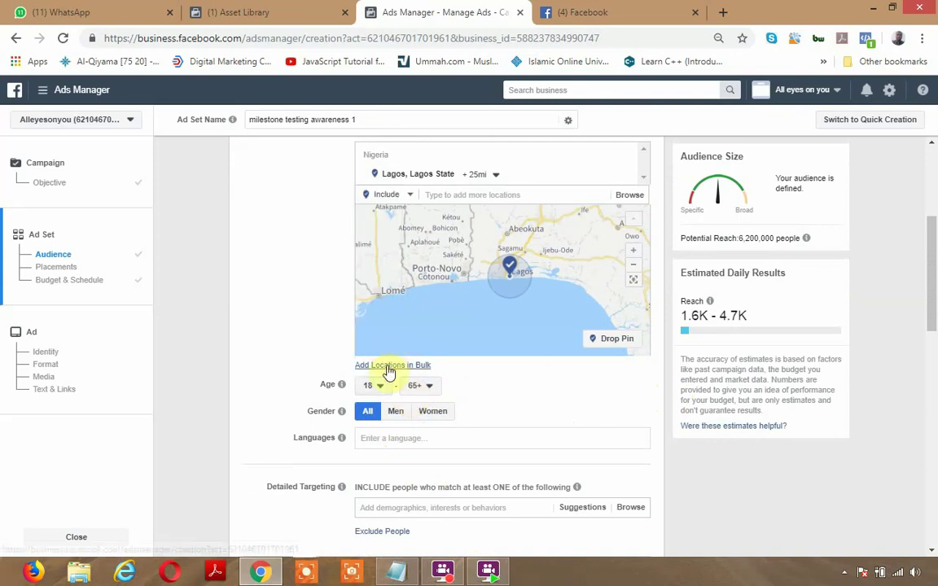
# - Look over the location types for adding locations in bulk and examine the Countries entry form without adding any
pyautogui.click(388, 366)
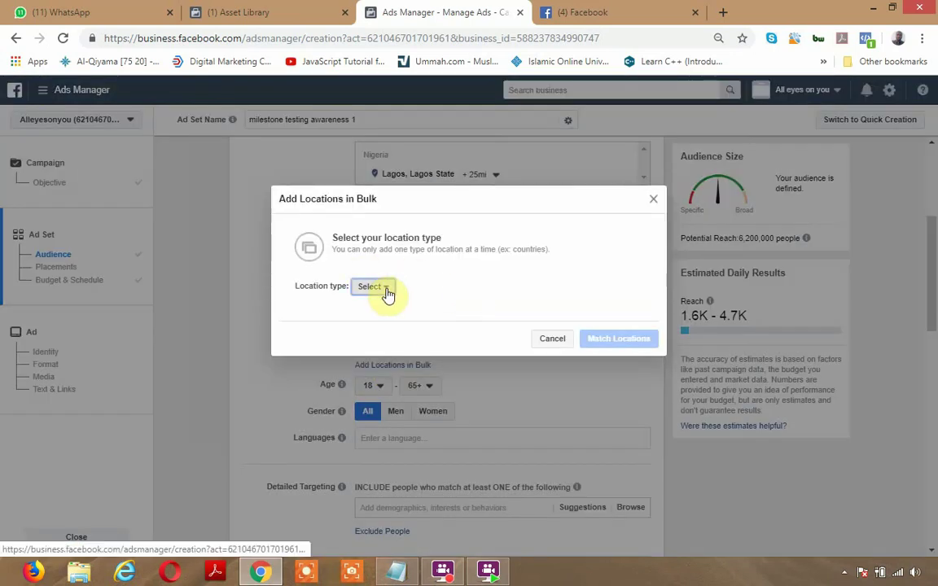
pyautogui.click(386, 289)
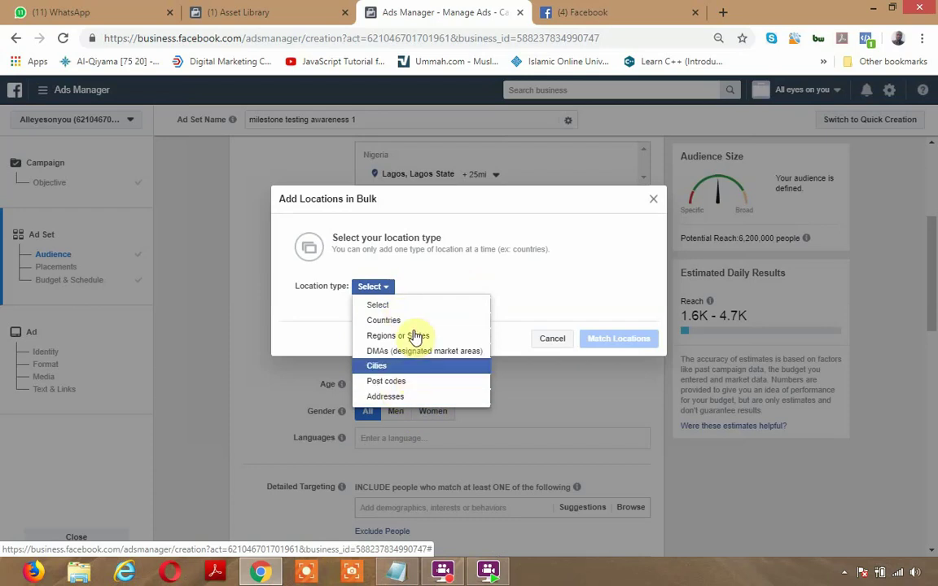
pyautogui.click(411, 323)
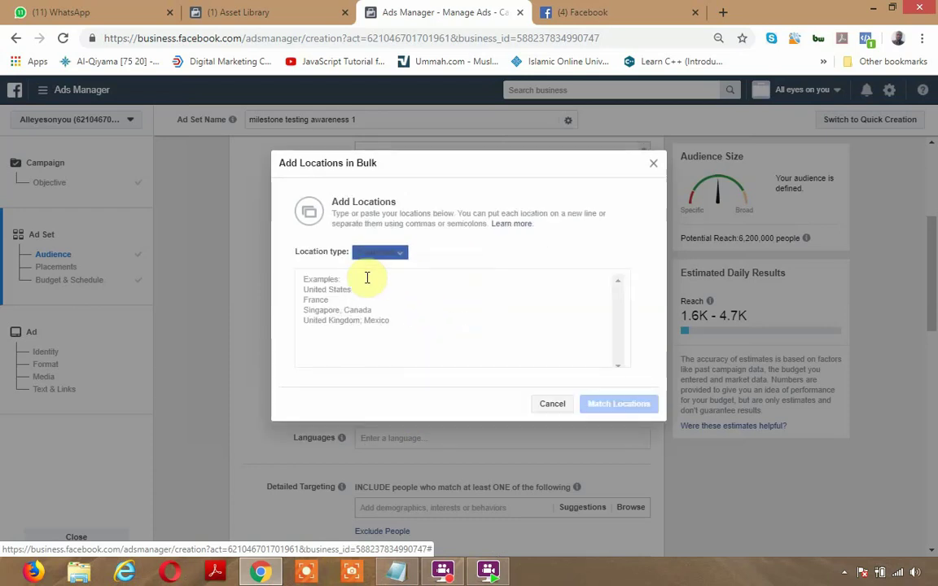
pyautogui.click(370, 319)
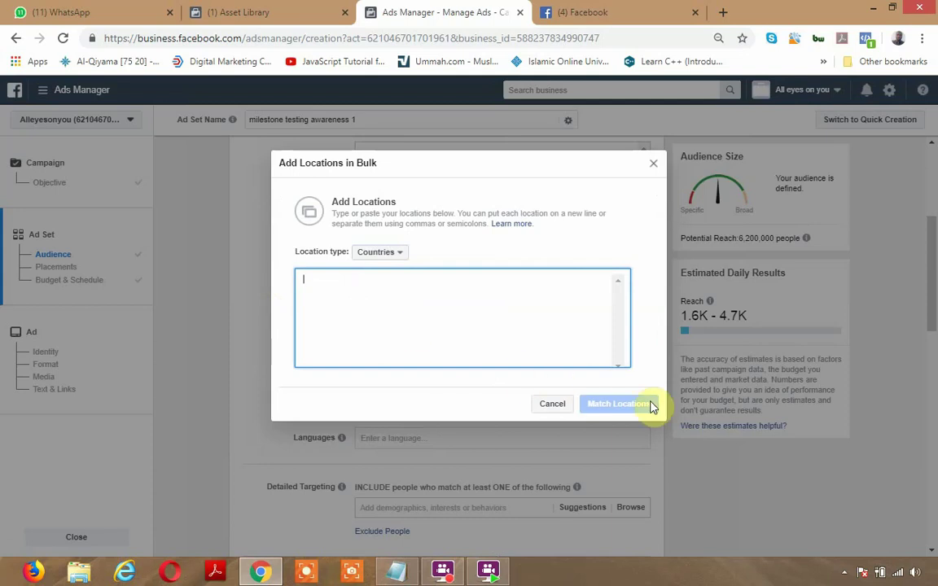
pyautogui.click(553, 404)
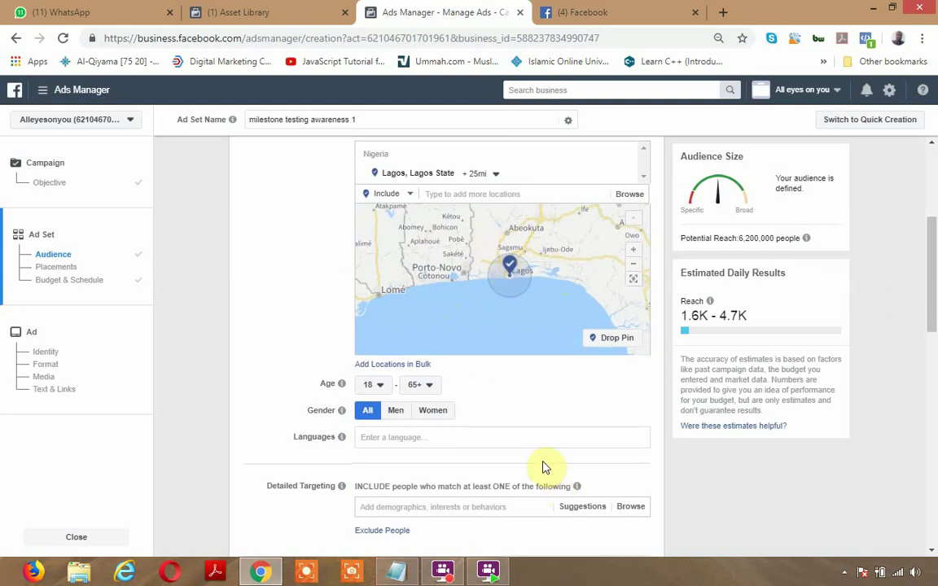
# - Set the audience language to English (All)
pyautogui.scroll(-1, 513, 423)
pyautogui.click(481, 364)
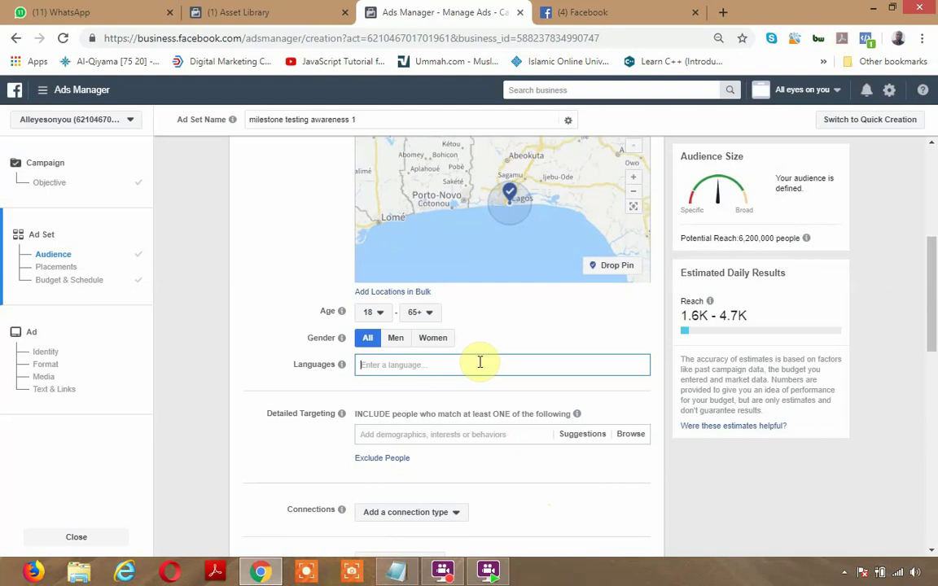
pyautogui.write('hau')
pyautogui.press('BackSpace')
pyautogui.write('en')
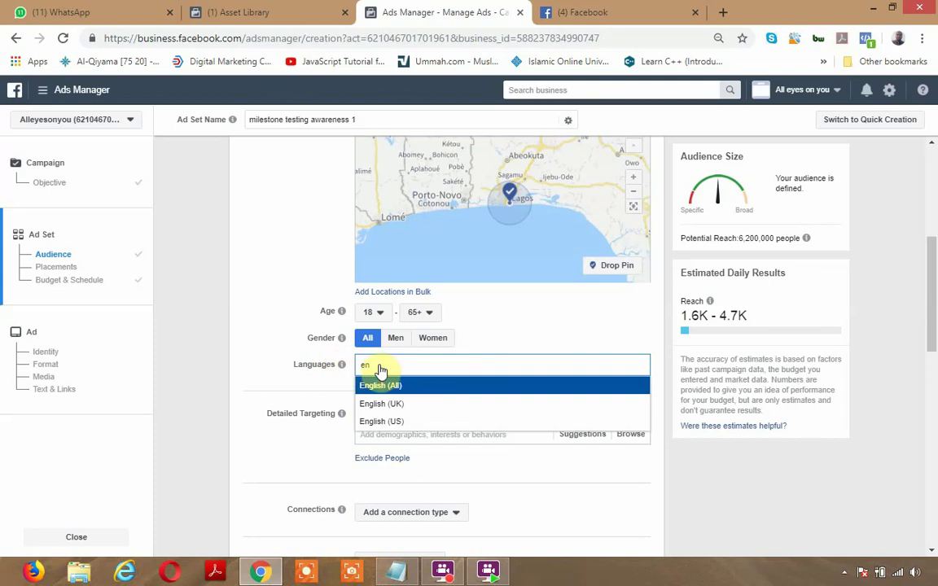
pyautogui.press('Return')
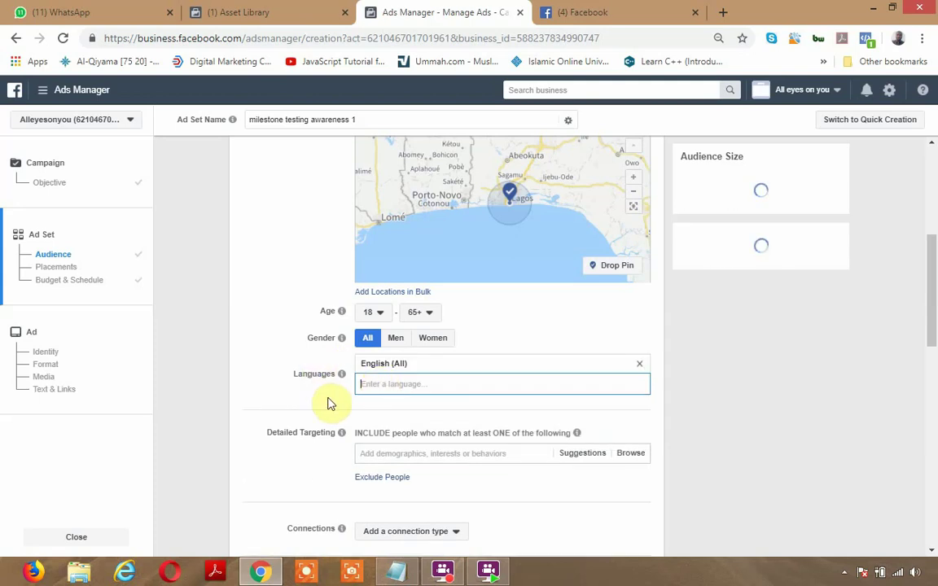
# - Search the included detailed targeting for self employed people and add the Self-Employed employer demographic
pyautogui.scroll(-2, 370, 488)
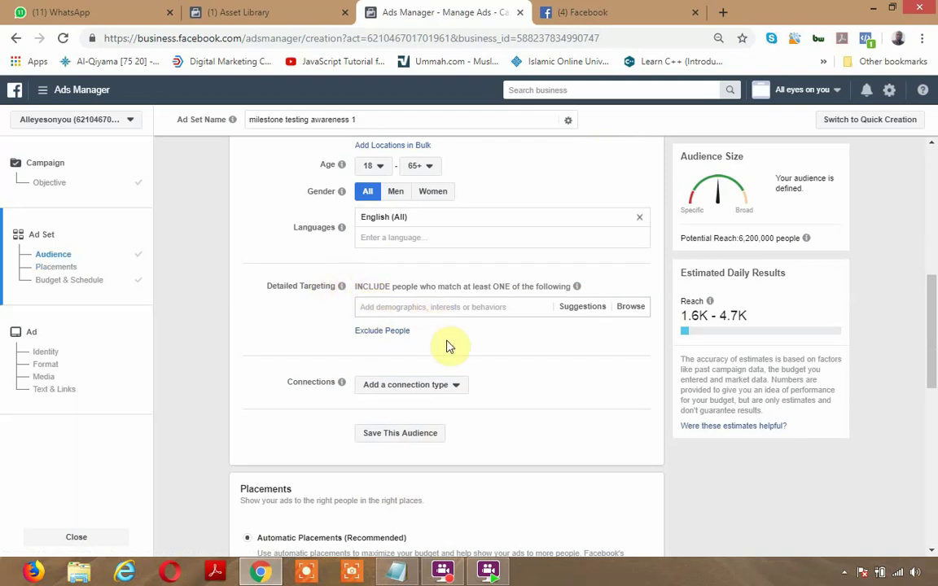
pyautogui.click(460, 307)
pyautogui.scroll(3, 462, 317)
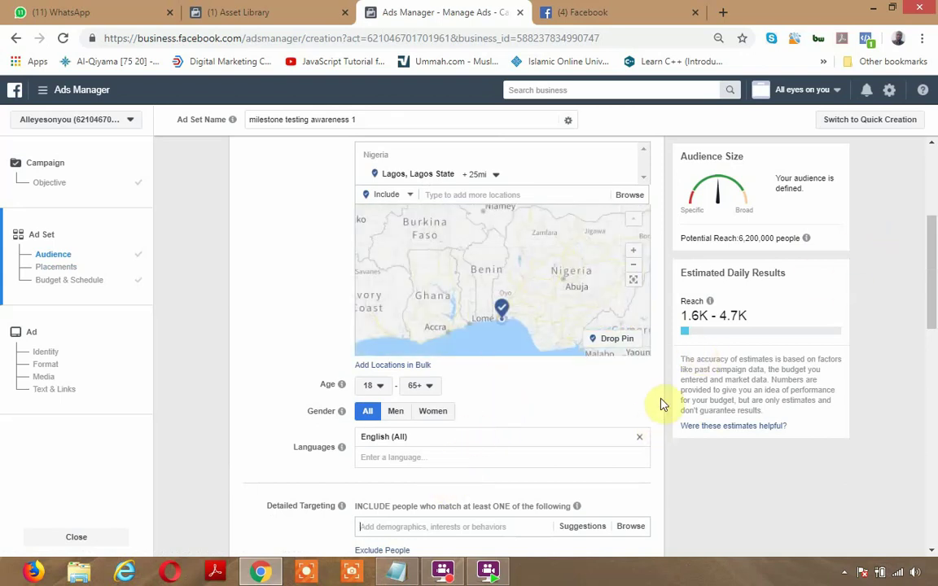
pyautogui.scroll(-2, 661, 404)
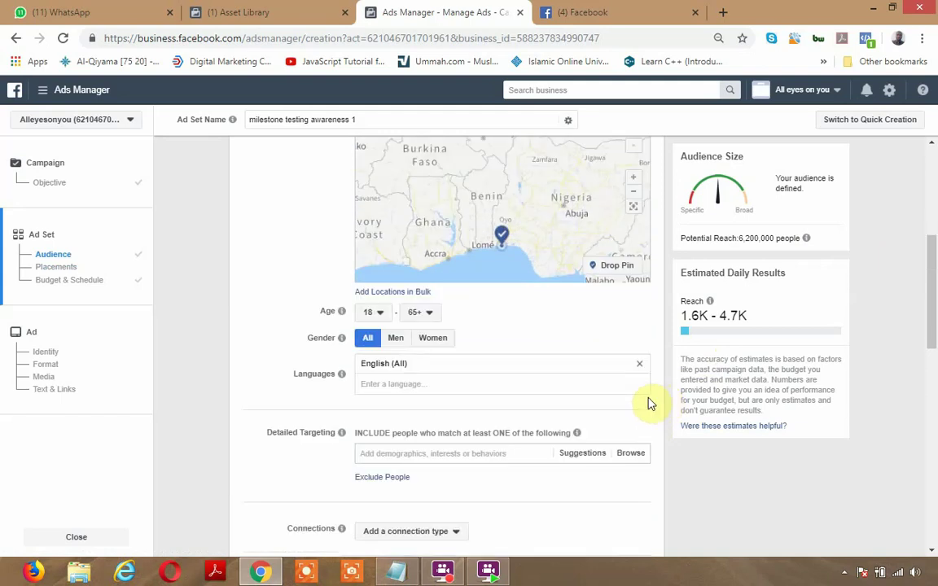
pyautogui.click(411, 451)
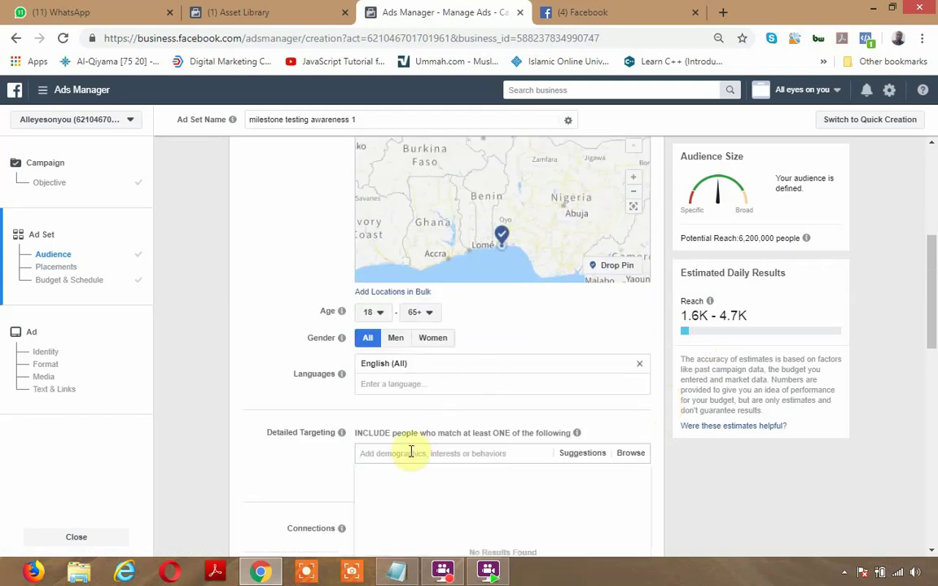
pyautogui.write('self empl')
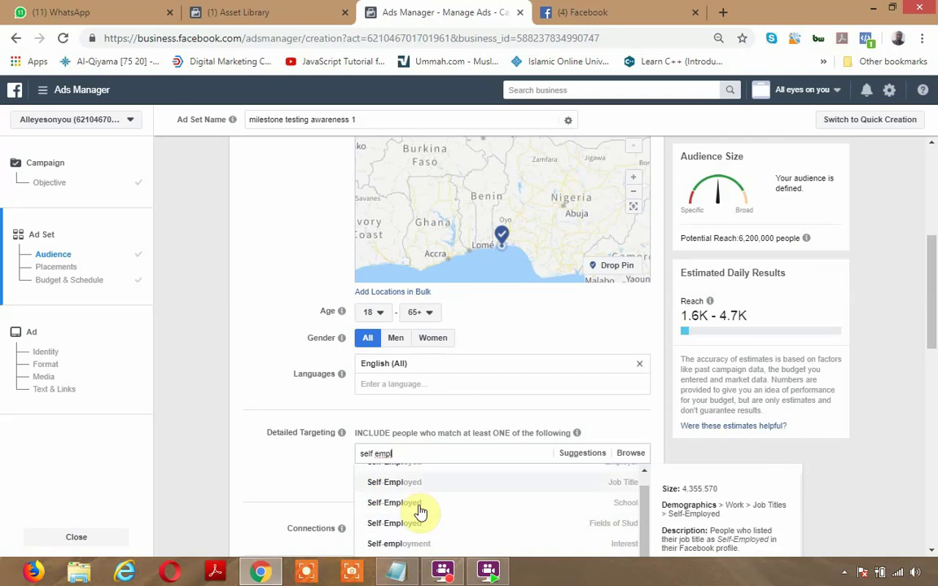
pyautogui.scroll(2, 418, 498)
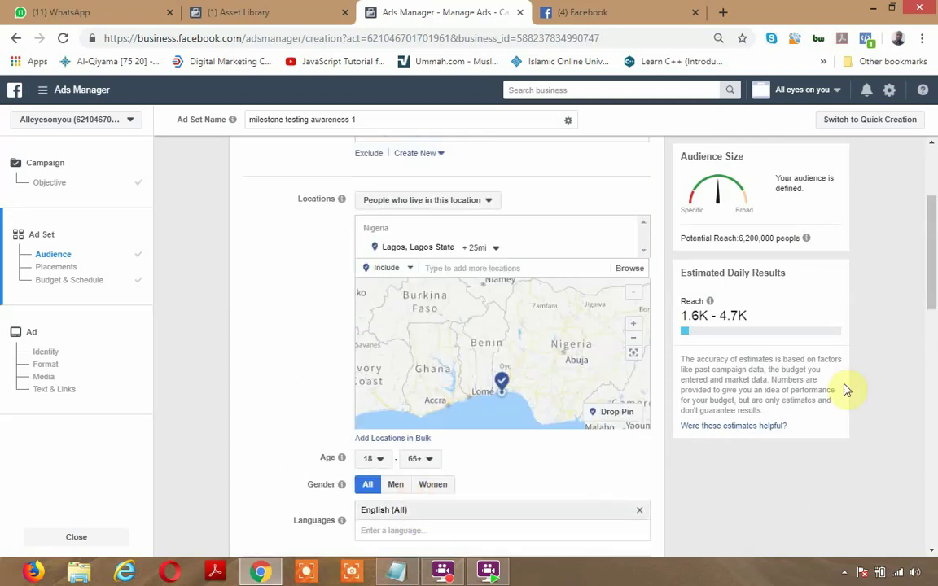
pyautogui.moveTo(934, 292); pyautogui.dragTo(928, 329)
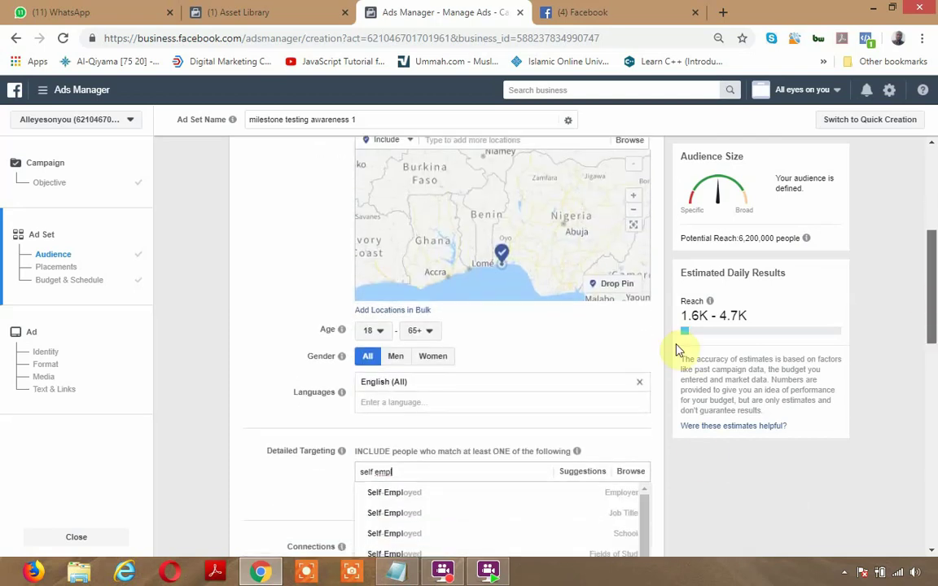
pyautogui.click(432, 473)
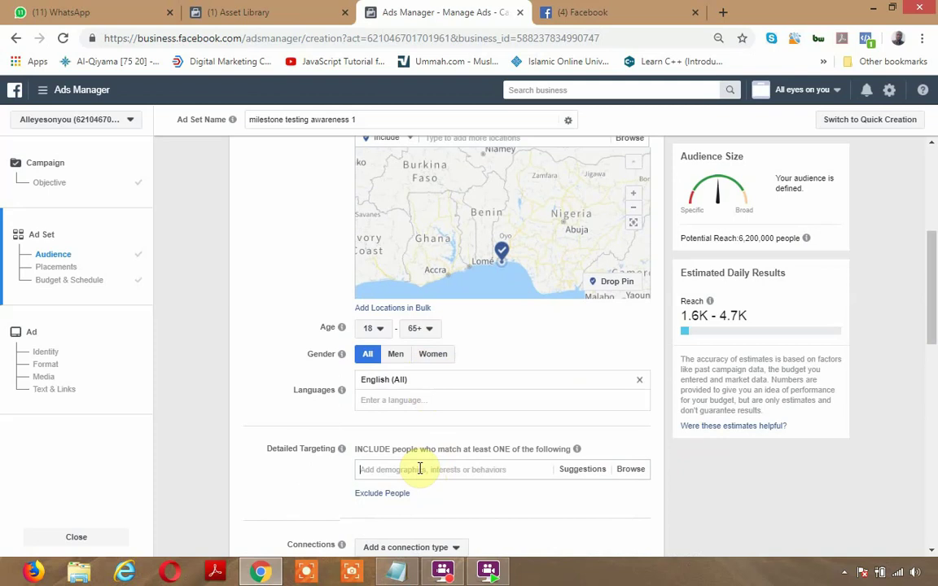
pyautogui.write('self em')
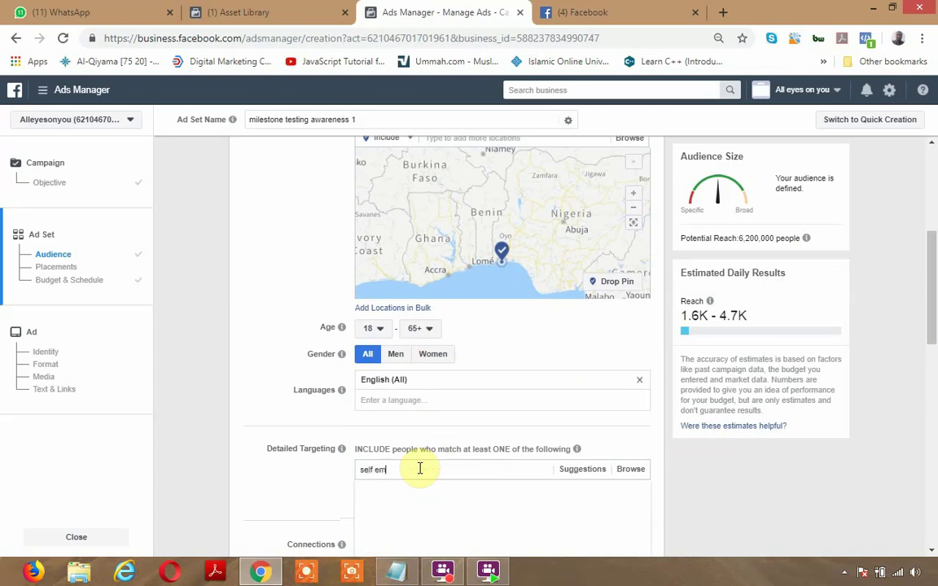
pyautogui.write('ploy')
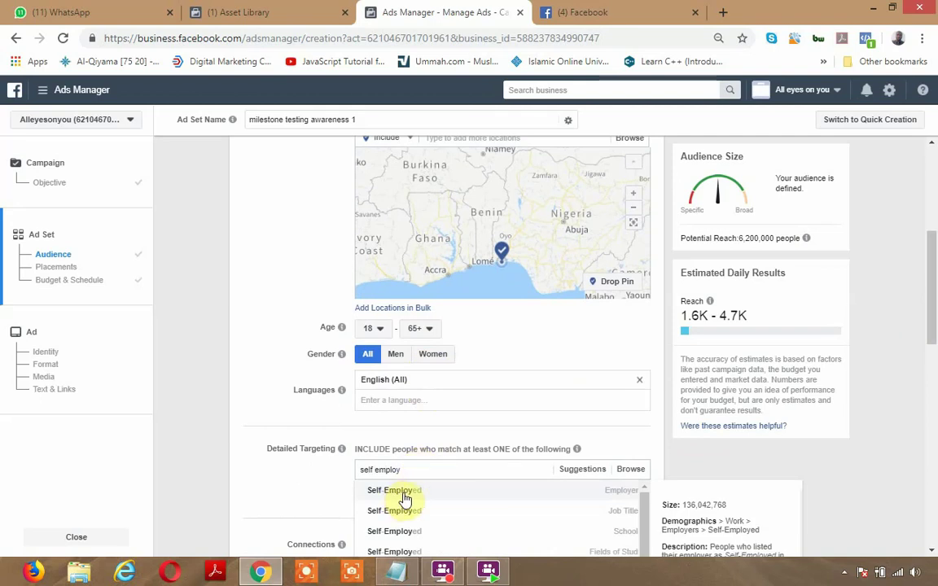
pyautogui.click(643, 491)
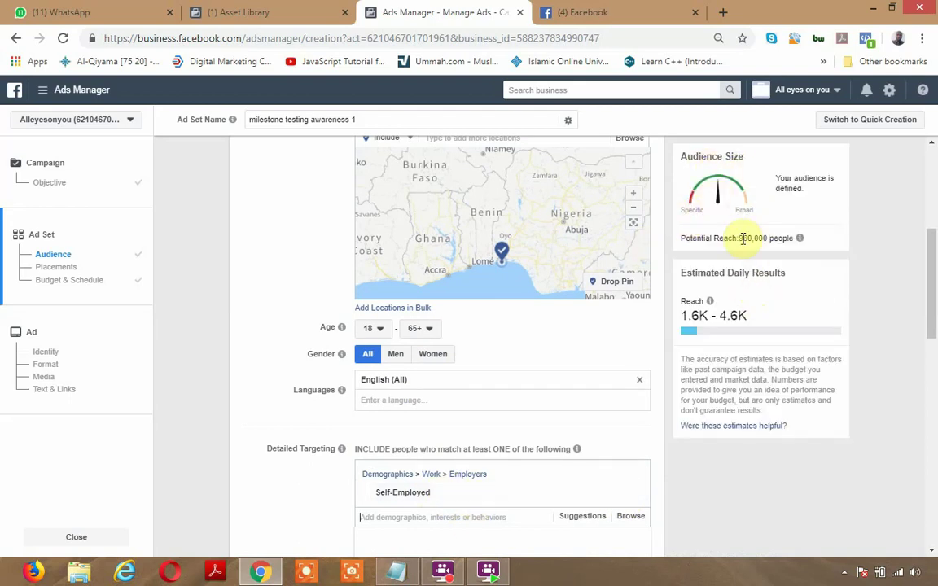
# - Examine the audience's potential reach and the estimated daily reach
pyautogui.moveTo(741, 237); pyautogui.dragTo(803, 237)
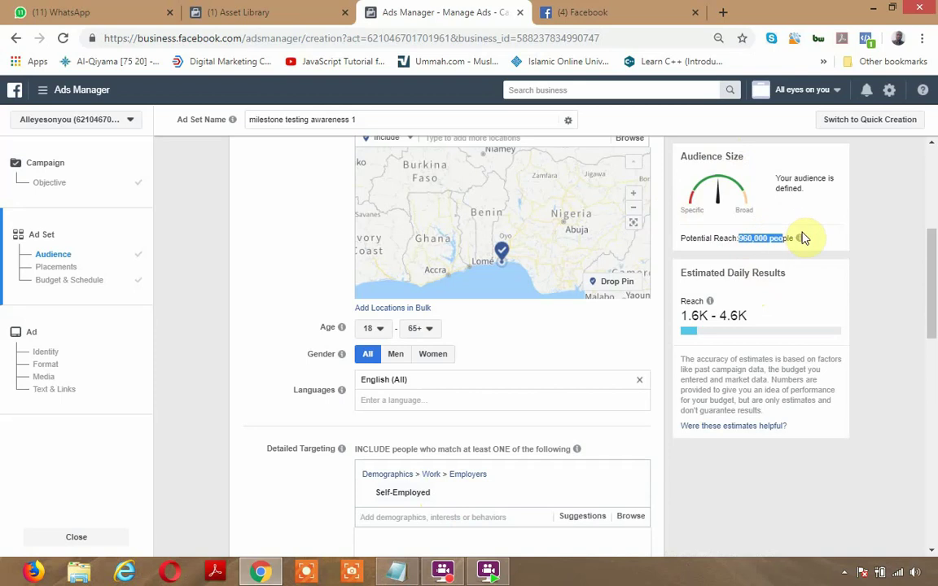
pyautogui.moveTo(802, 238)
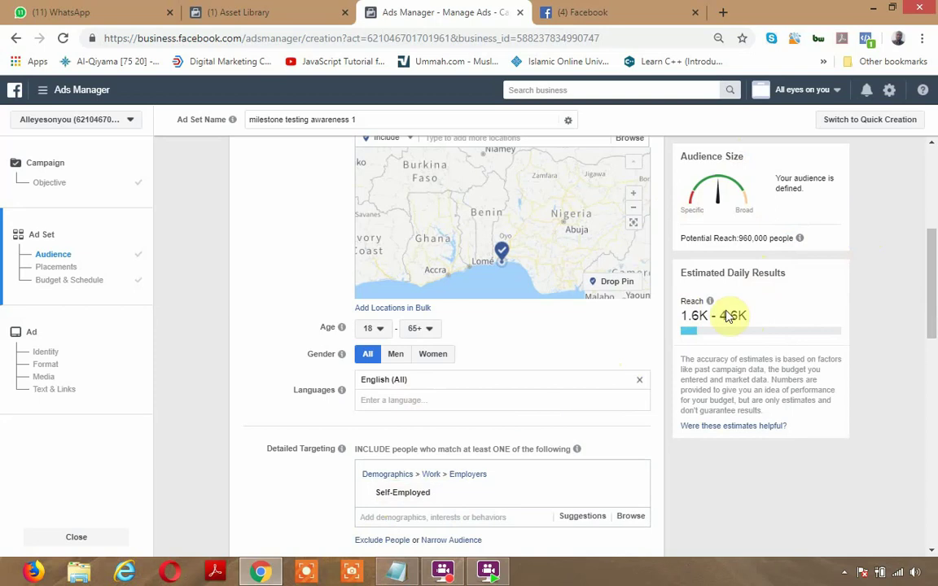
pyautogui.moveTo(677, 316); pyautogui.dragTo(773, 320)
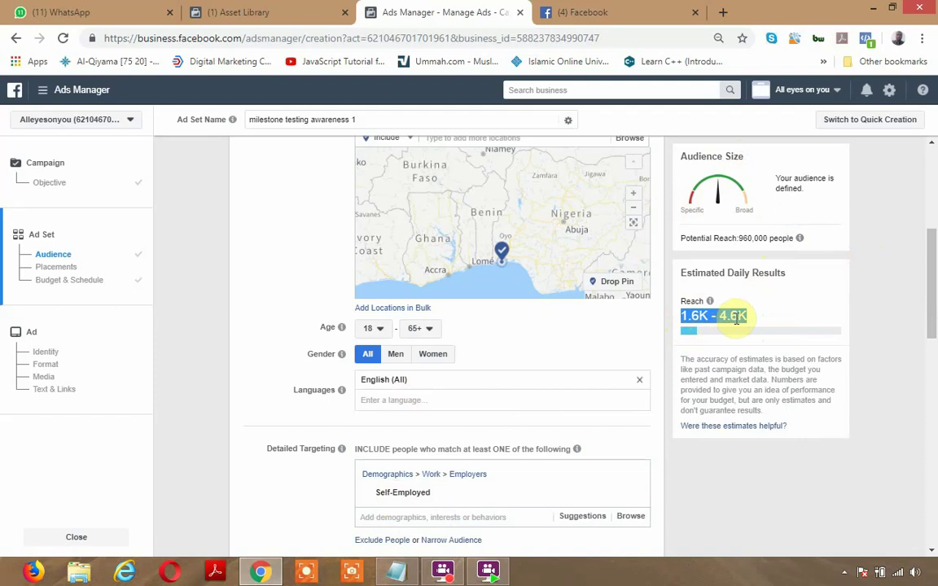
pyautogui.click(923, 278)
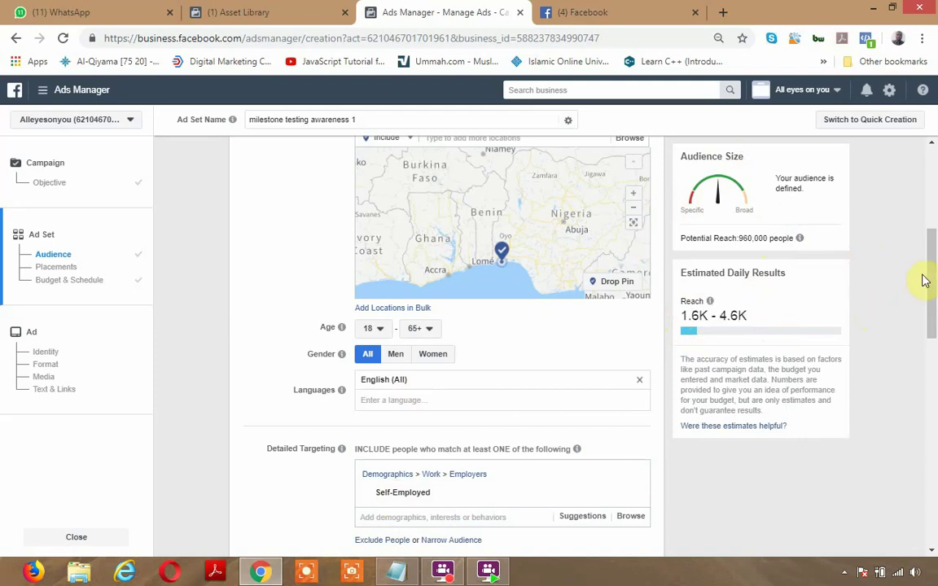
# - Add the Real estate interest from Business and industry to the included detailed targeting
pyautogui.moveTo(927, 289); pyautogui.dragTo(932, 323)
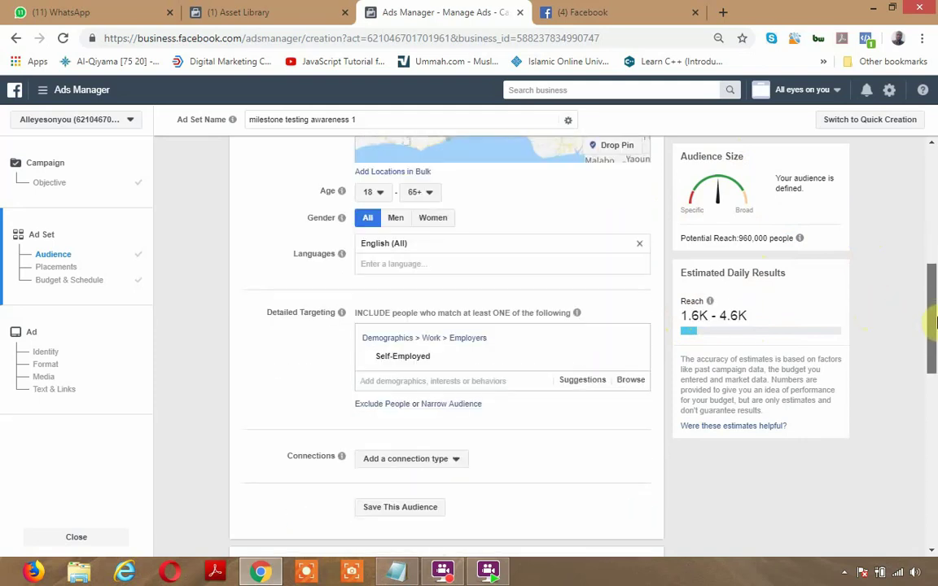
pyautogui.scroll(-2, 410, 382)
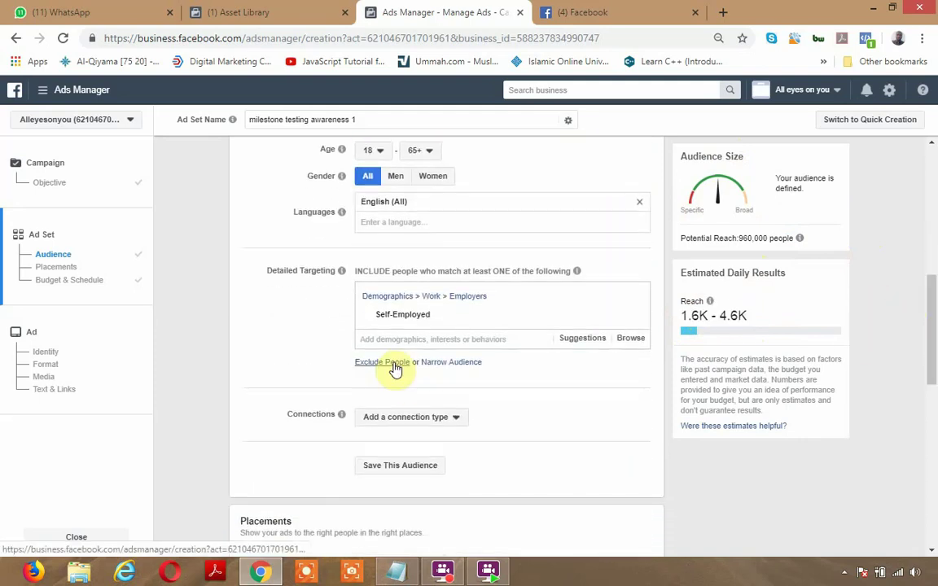
pyautogui.click(436, 341)
pyautogui.write('re')
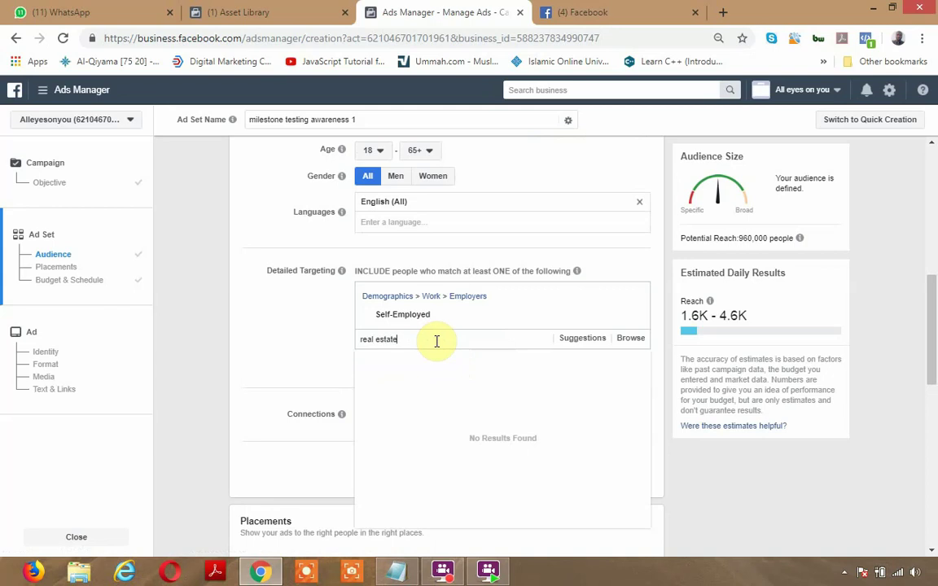
pyautogui.write('al estate')
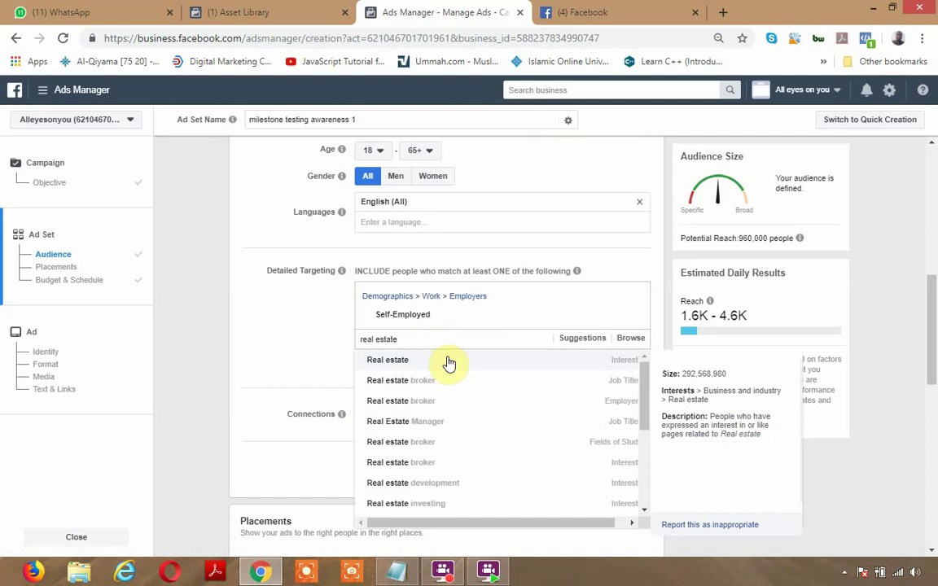
pyautogui.click(448, 362)
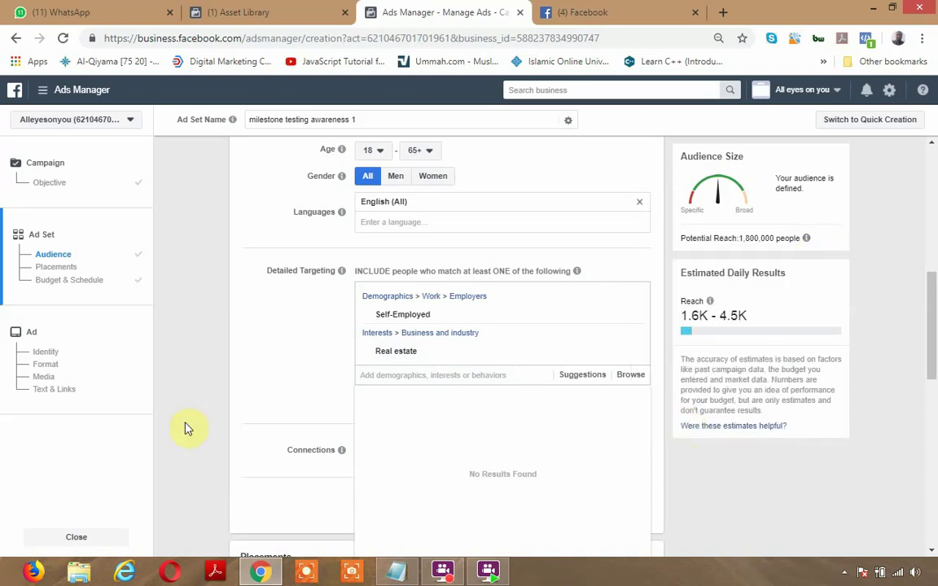
pyautogui.click(761, 501)
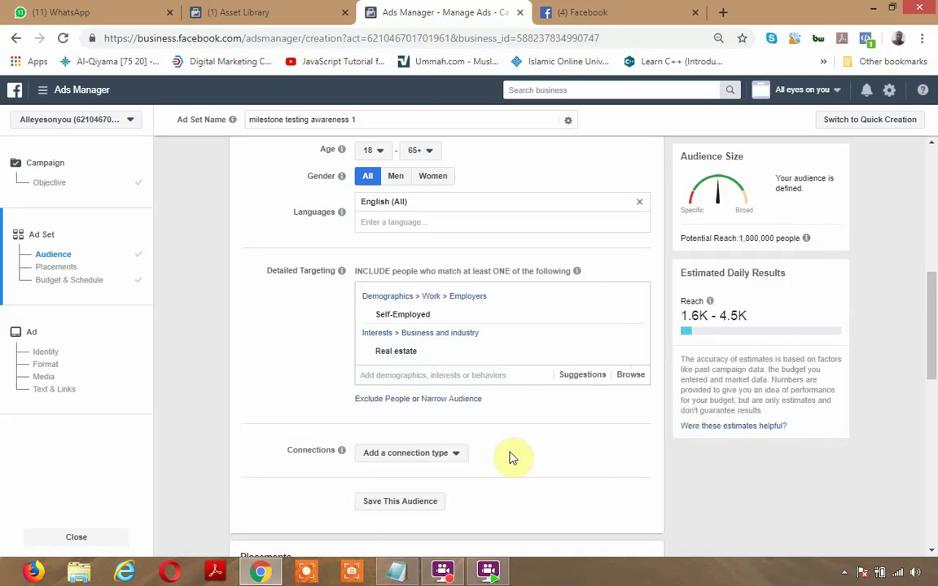
# - Try to exclude people from the audience by searching for non online shoppers and picking the Engaged Shoppers behavior
pyautogui.click(382, 399)
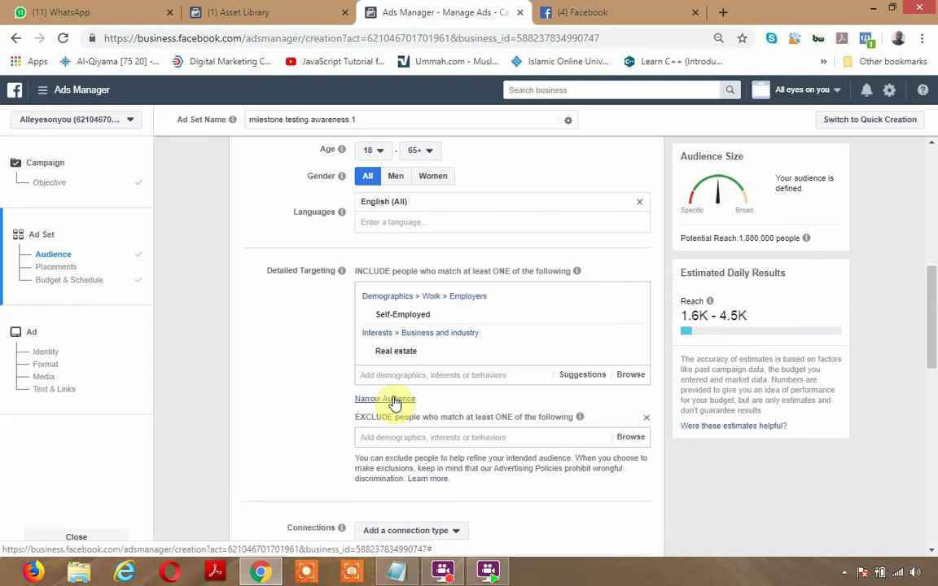
pyautogui.click(451, 437)
pyautogui.write('non ')
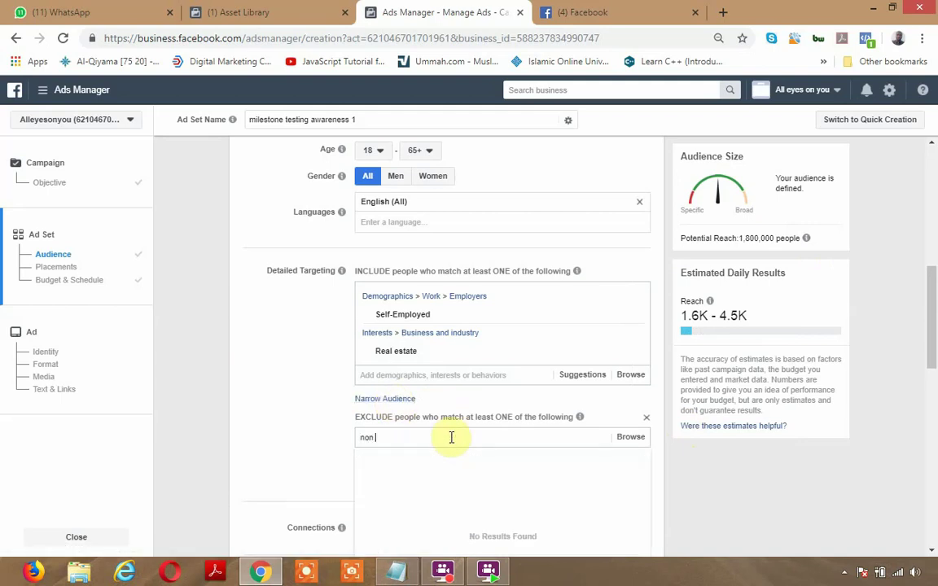
pyautogui.write('c')
pyautogui.write('nline shoppers')
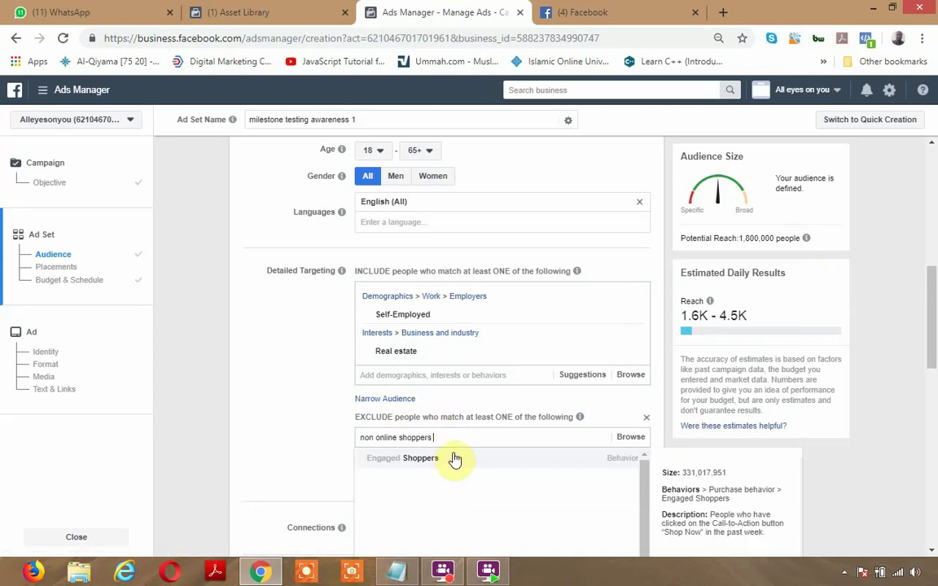
pyautogui.click(456, 457)
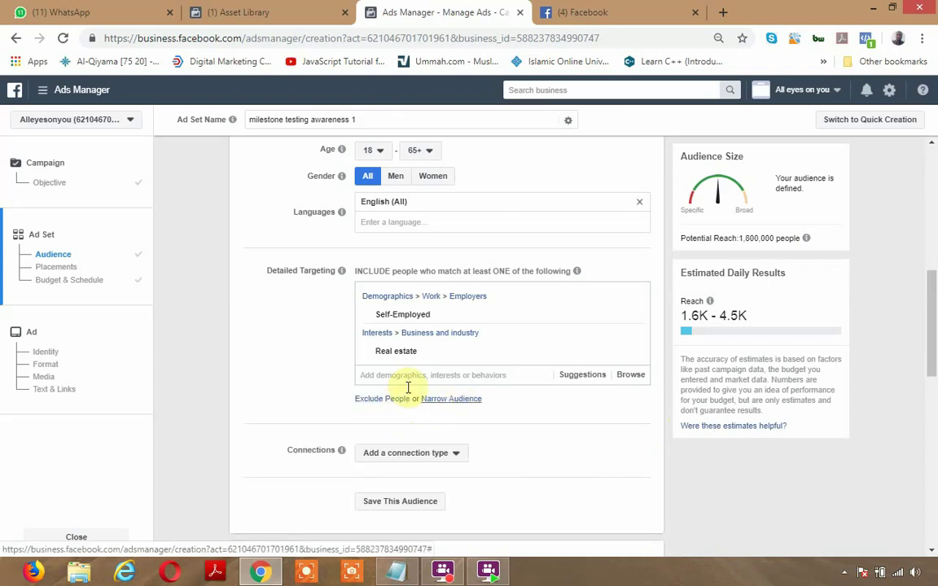
# - Narrow the audience by adding a further condition that people must also match in the detailed targeting
pyautogui.click(444, 399)
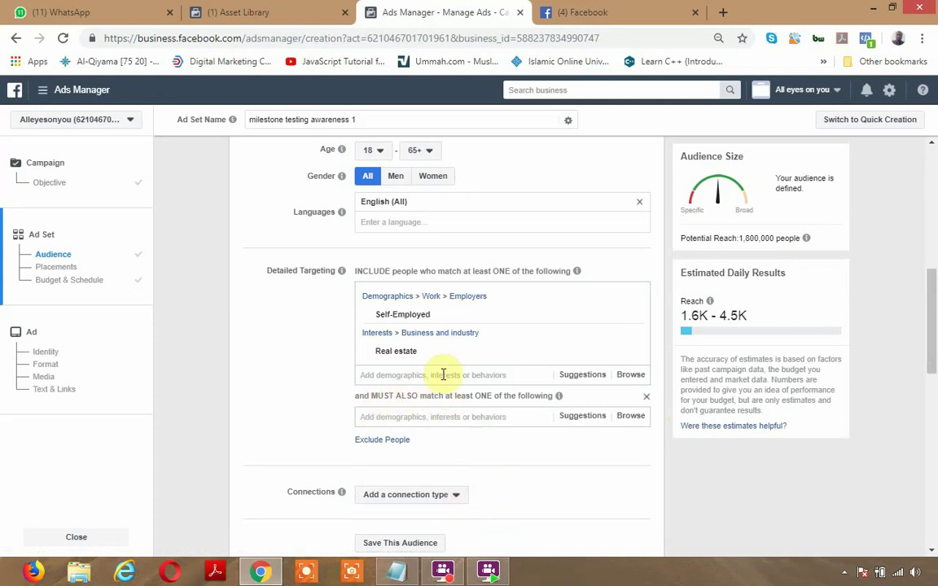
pyautogui.click(468, 414)
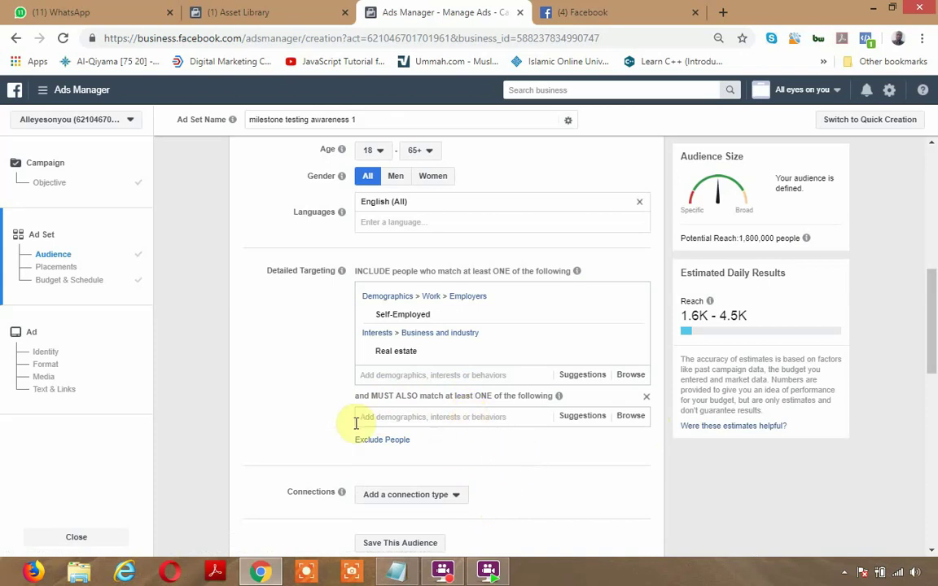
# - Examine the connection types available for Facebook Pages, apps and events without choosing one
pyautogui.scroll(-2, 355, 415)
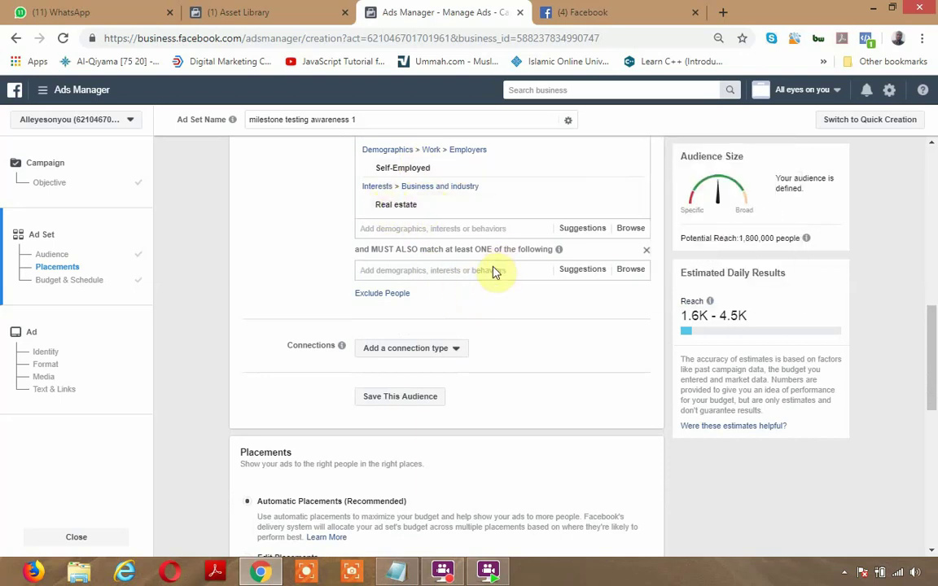
pyautogui.click(450, 353)
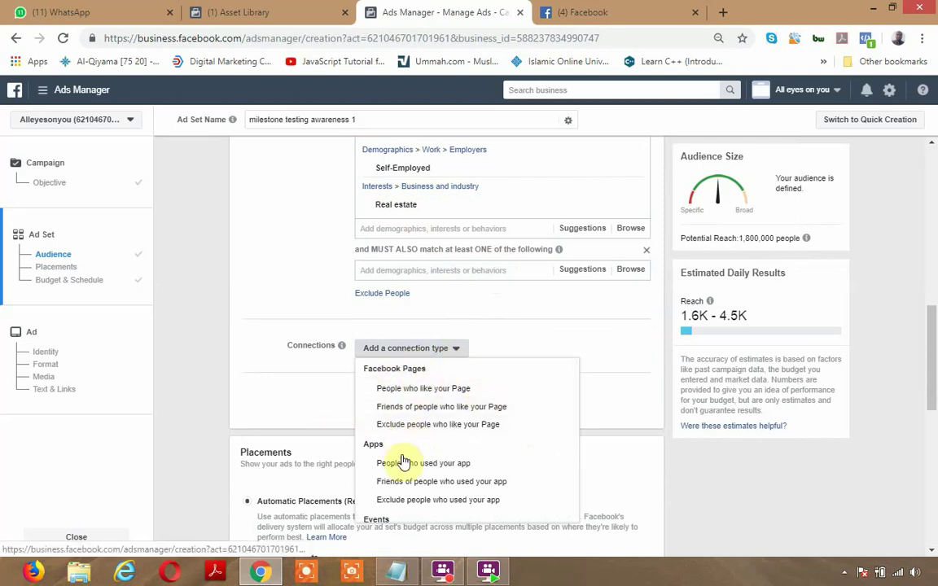
pyautogui.scroll(-1, 478, 437)
pyautogui.scroll(-1, 479, 437)
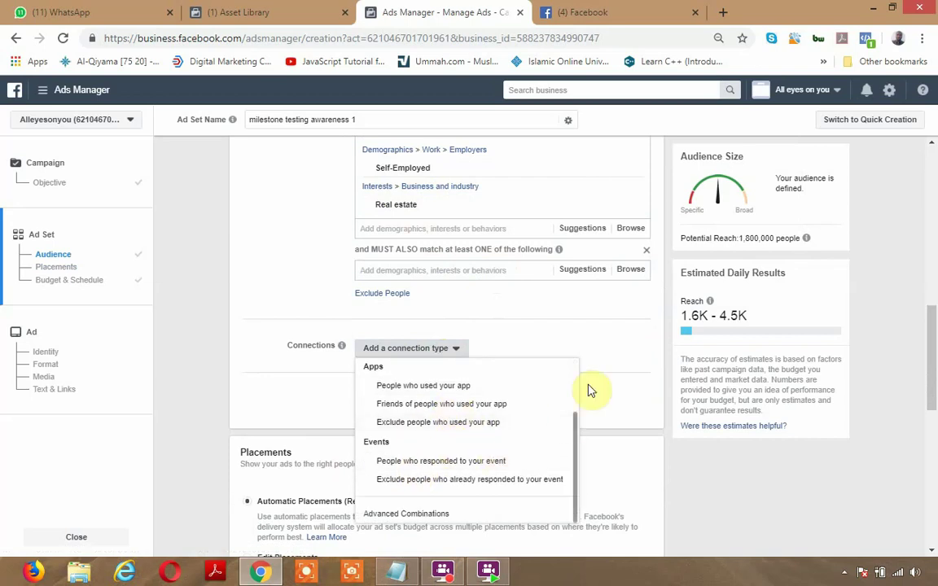
pyautogui.click(358, 348)
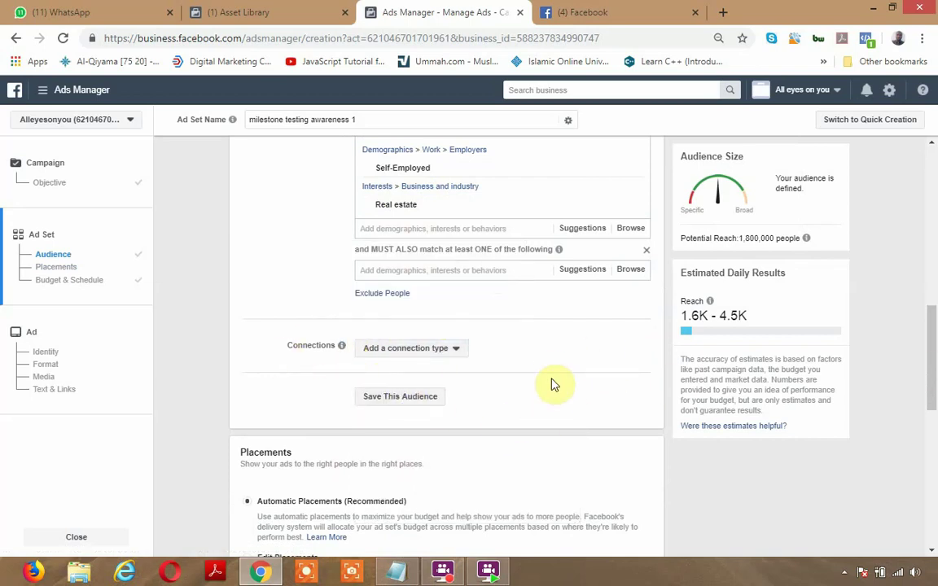
# - Review the audience's language, included detailed targeting and narrowing condition
pyautogui.scroll(2, 485, 278)
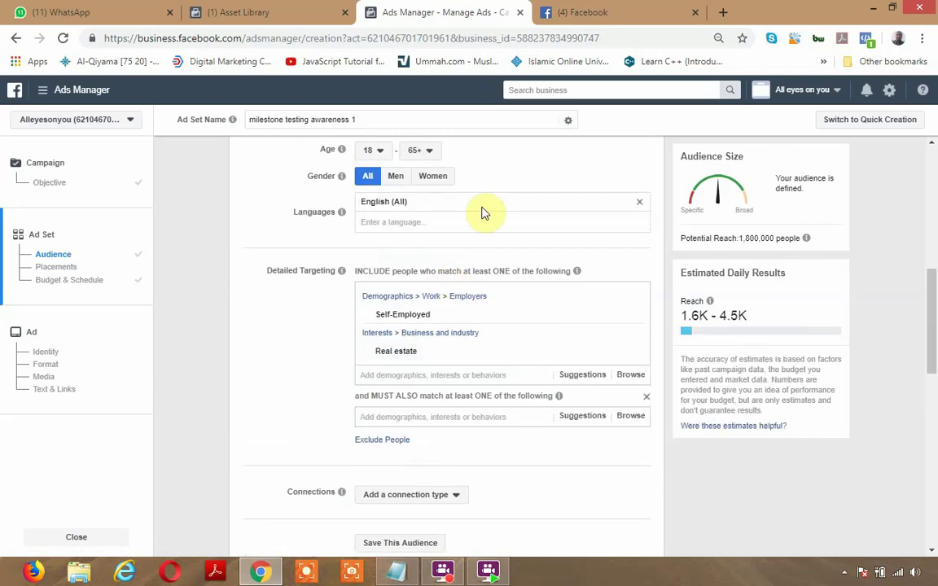
pyautogui.moveTo(465, 350)
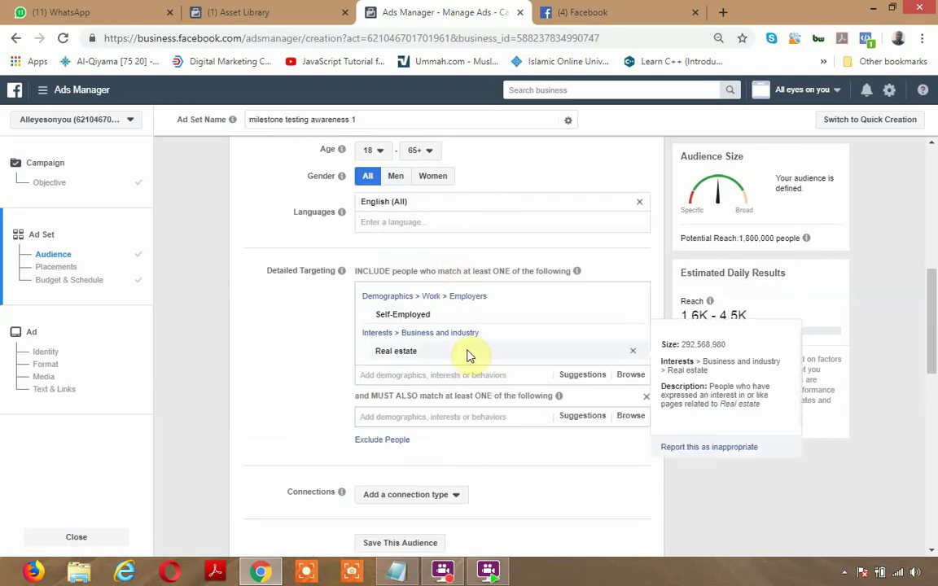
pyautogui.scroll(1, 468, 349)
pyautogui.scroll(-6, 472, 346)
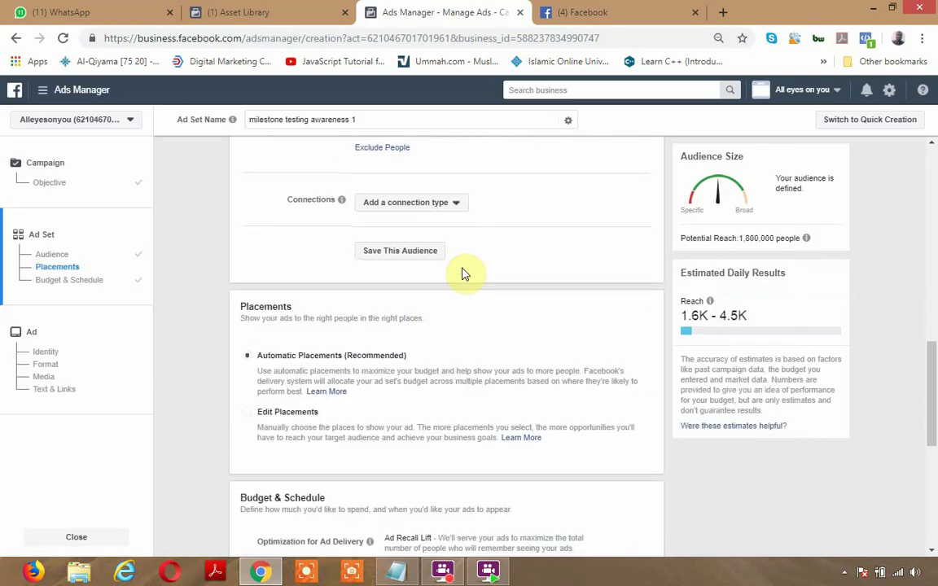
pyautogui.scroll(4, 461, 272)
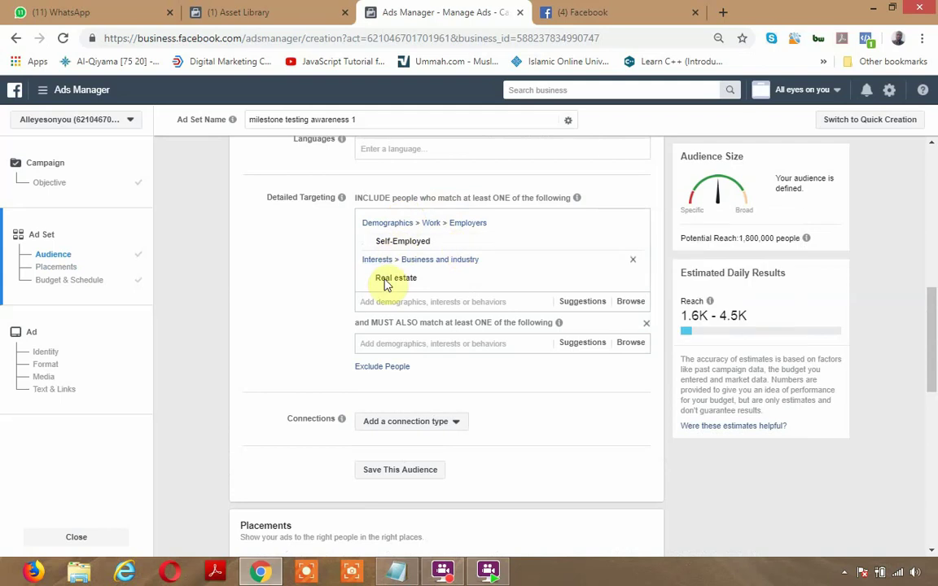
pyautogui.scroll(-1, 439, 333)
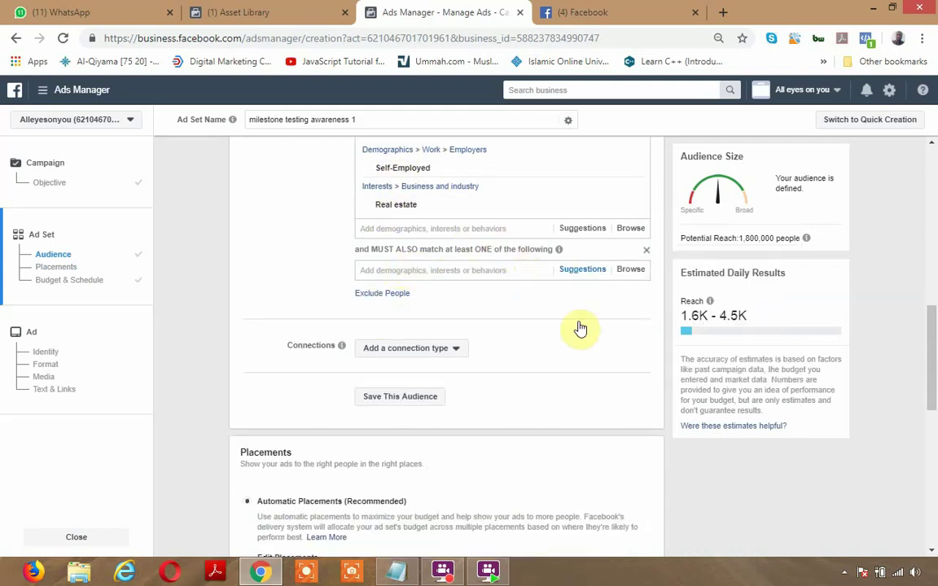
# - Choose Edit Placements for the ad set and limit the devices to Mobile
pyautogui.scroll(-1, 453, 394)
pyautogui.scroll(-1, 398, 335)
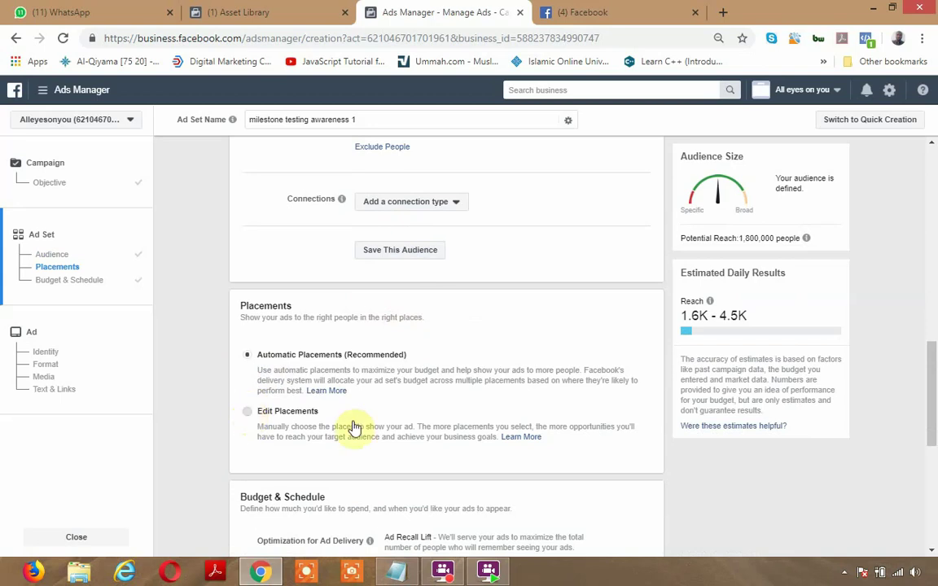
pyautogui.click(460, 409)
pyautogui.scroll(-1, 409, 471)
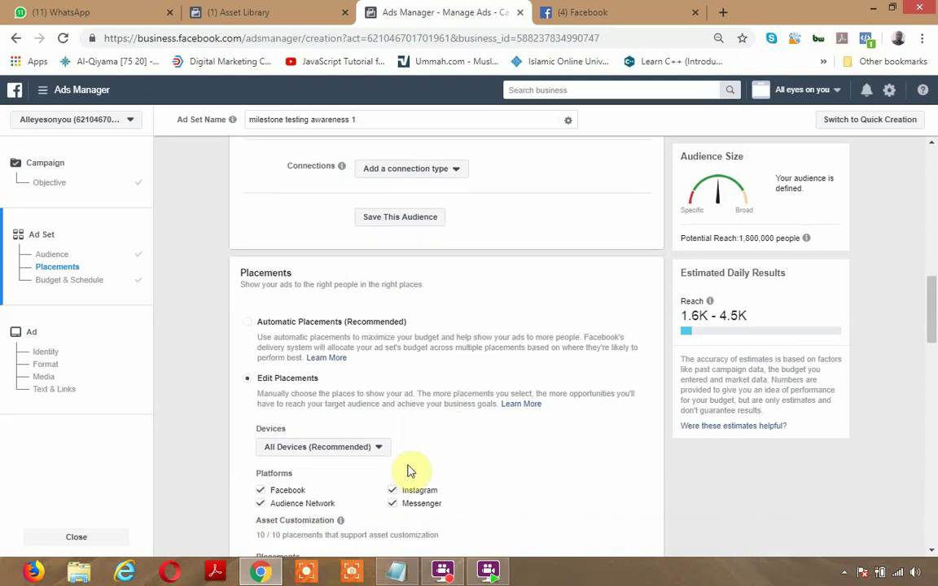
pyautogui.scroll(-2, 409, 470)
pyautogui.scroll(-1, 376, 342)
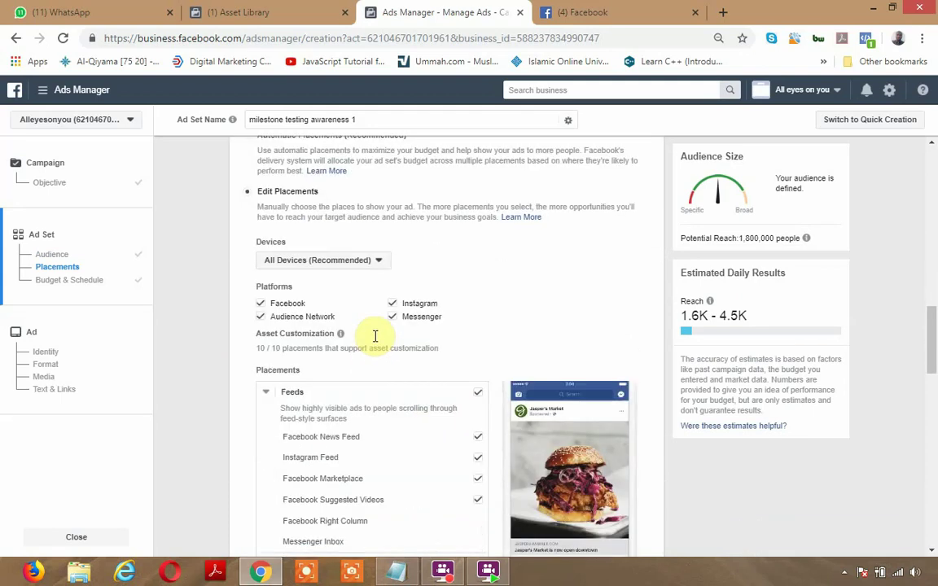
pyautogui.click(381, 260)
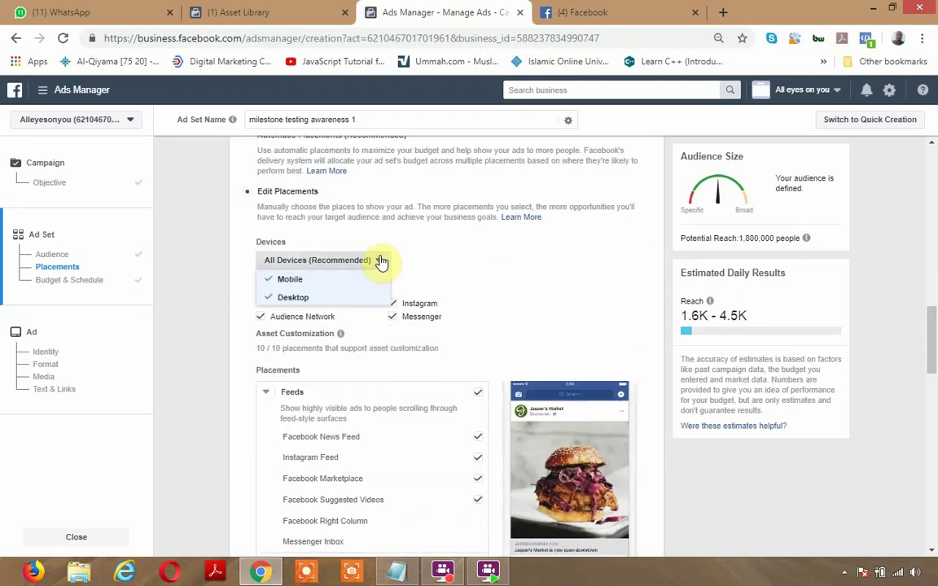
pyautogui.click(277, 279)
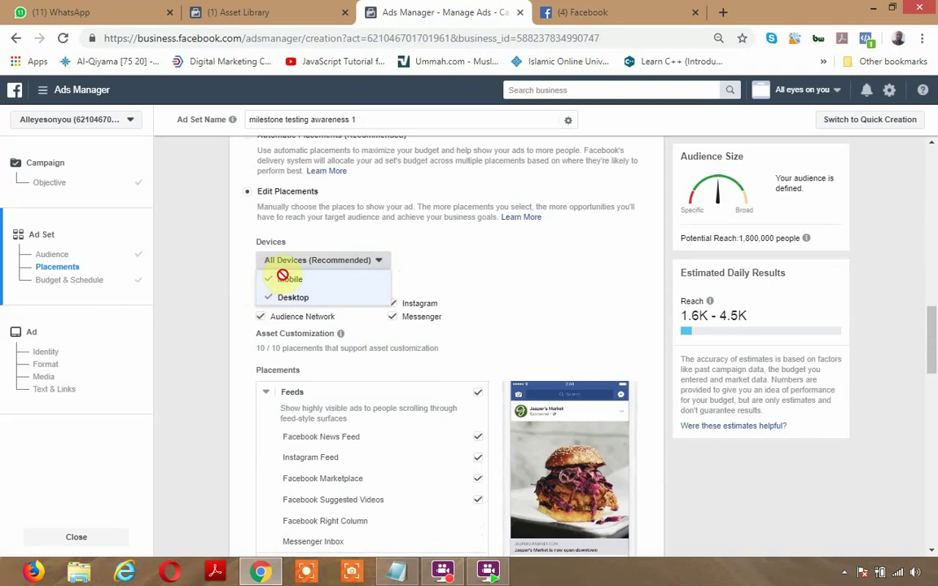
pyautogui.click(570, 283)
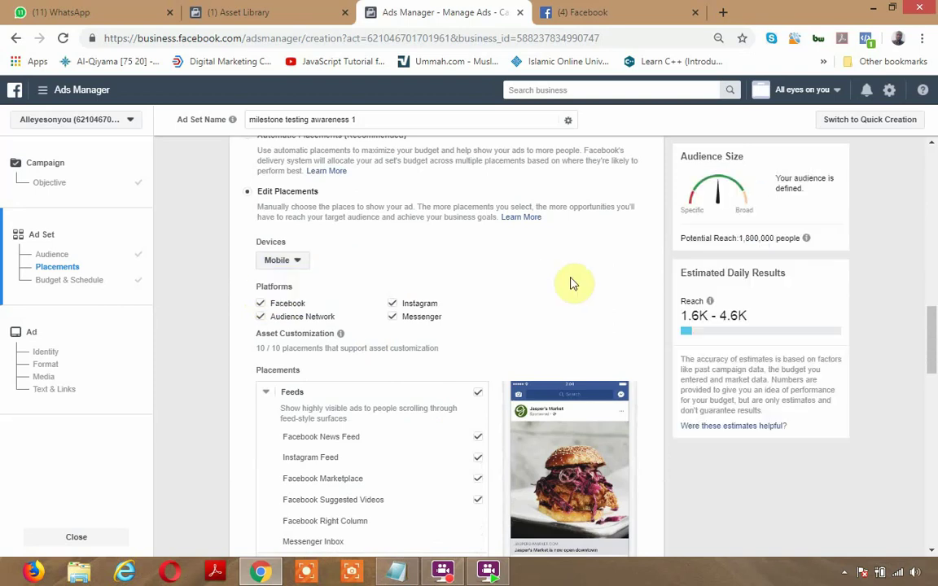
# - Review the placements from Feeds and Stories to Apps and Sites, and switch back to Automatic Placements
pyautogui.scroll(-1, 571, 284)
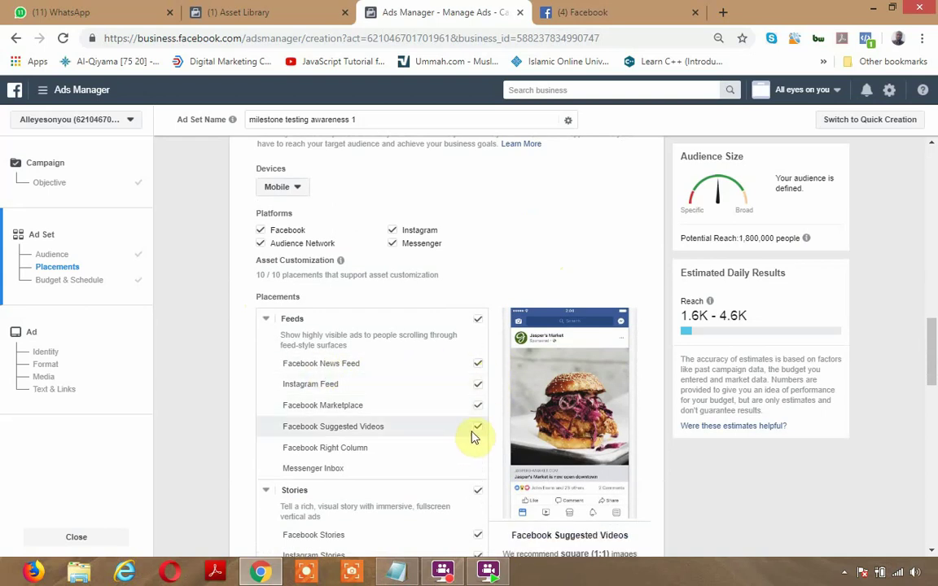
pyautogui.scroll(-2, 476, 423)
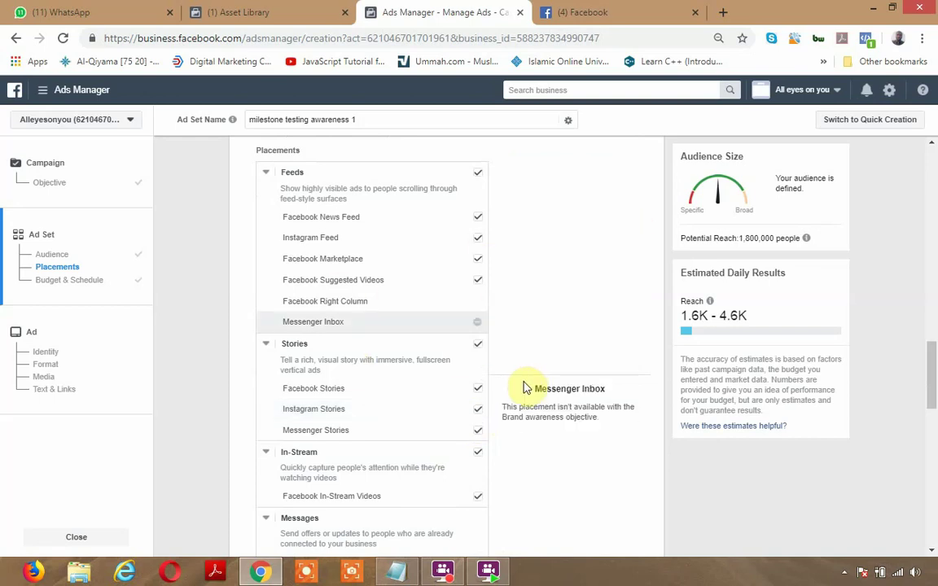
pyautogui.scroll(-3, 525, 388)
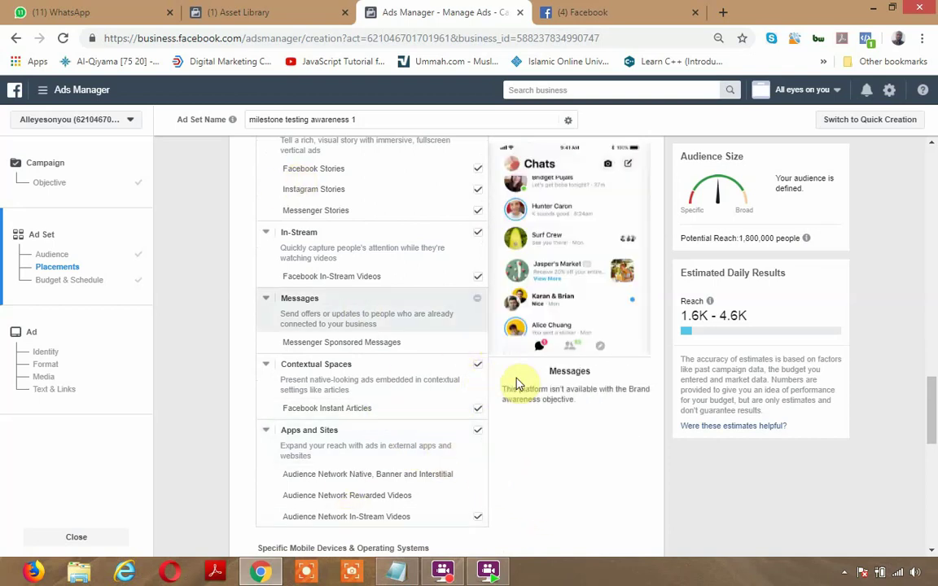
pyautogui.scroll(8, 519, 384)
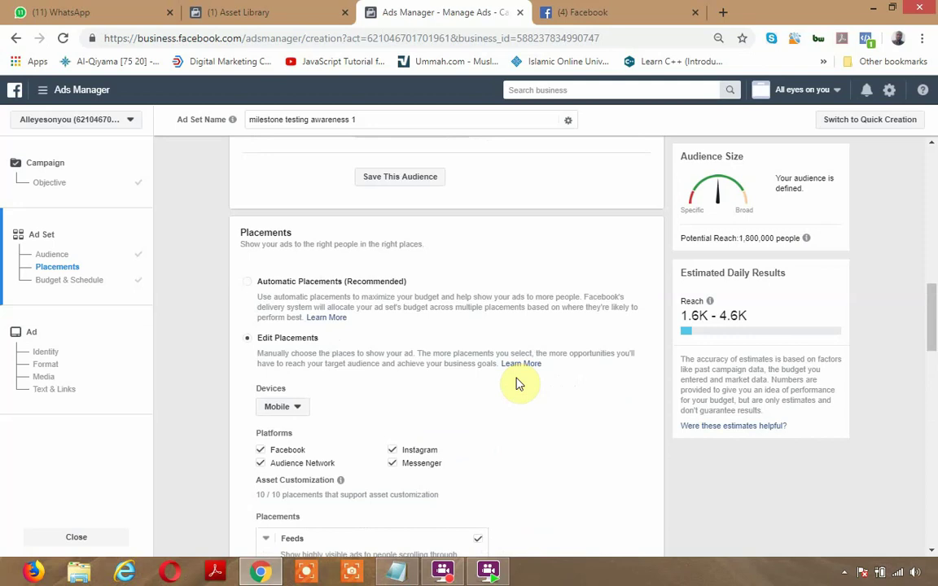
pyautogui.click(247, 285)
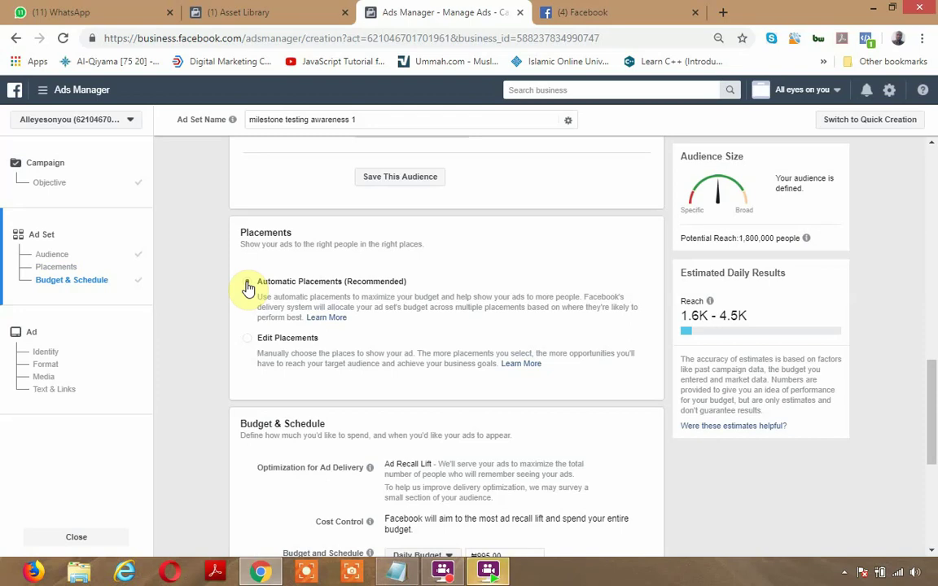
# - Set the ad set's daily budget to ₦200 and check the estimated daily reach
pyautogui.scroll(-3, 215, 366)
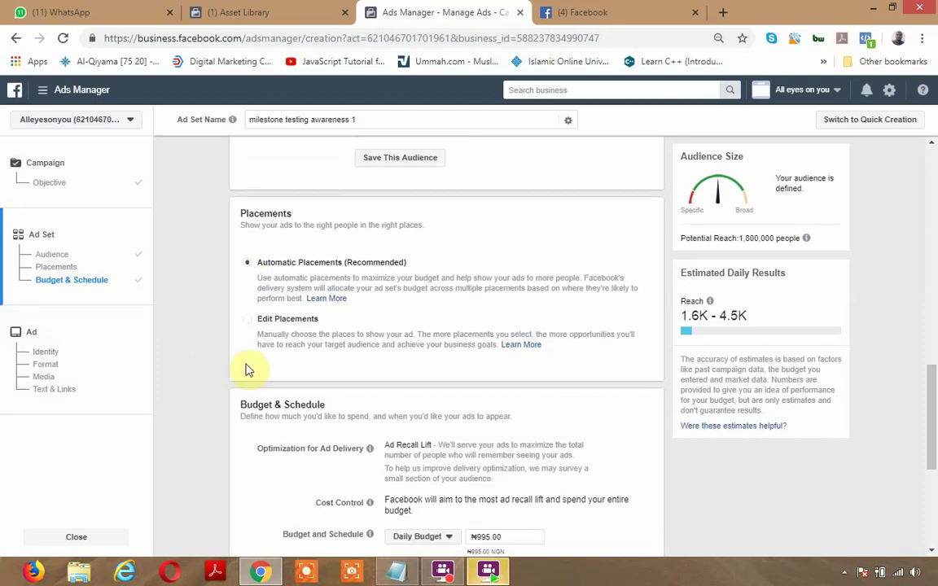
pyautogui.scroll(-1, 276, 350)
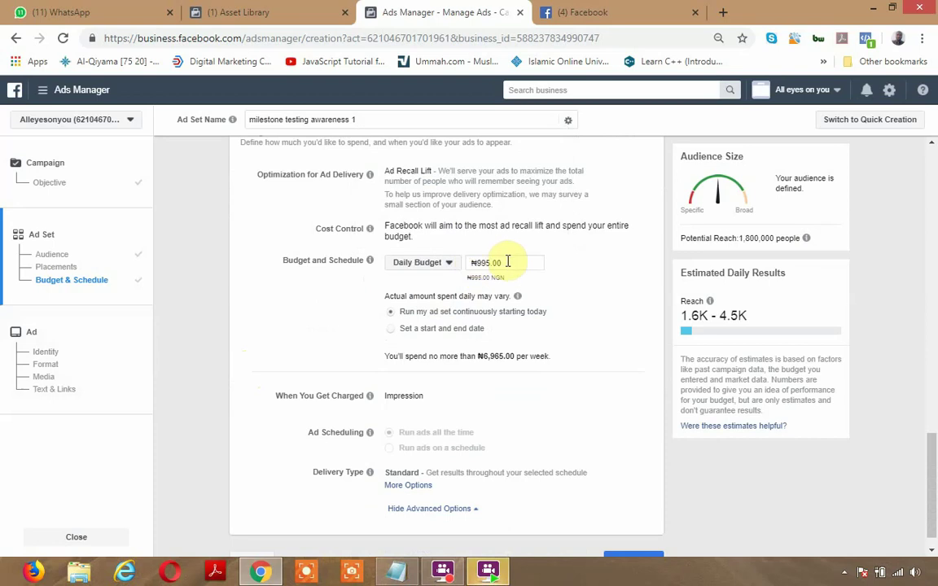
pyautogui.moveTo(508, 263); pyautogui.dragTo(450, 263)
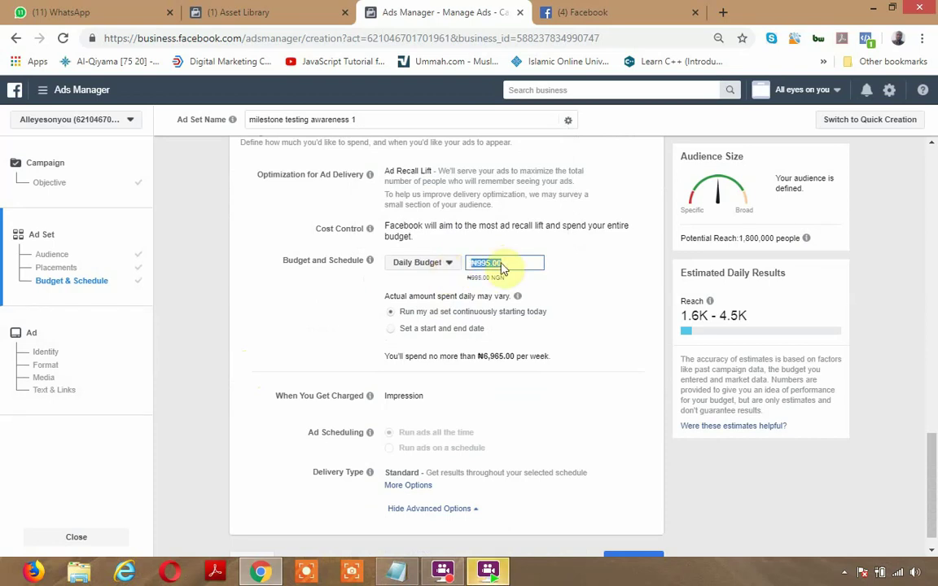
pyautogui.moveTo(525, 305)
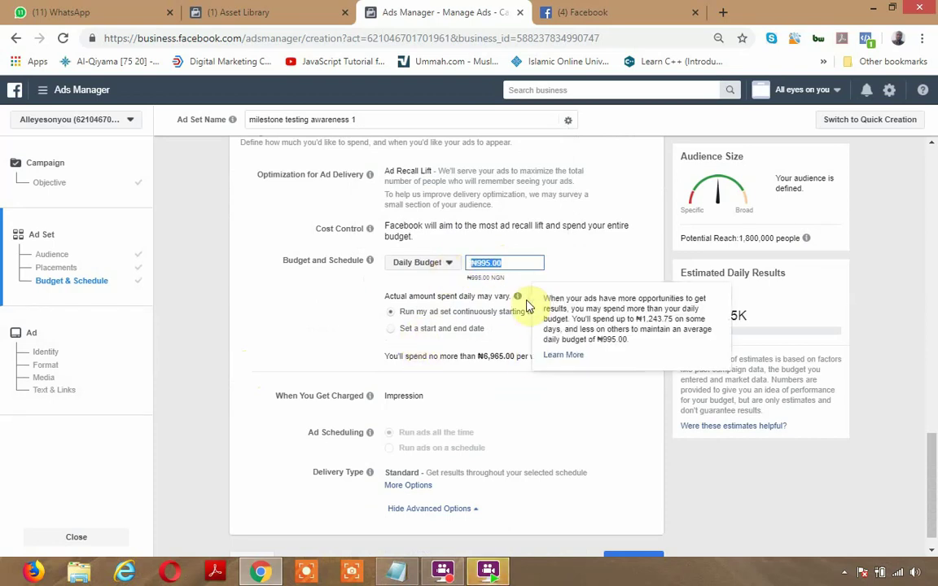
pyautogui.write('2')
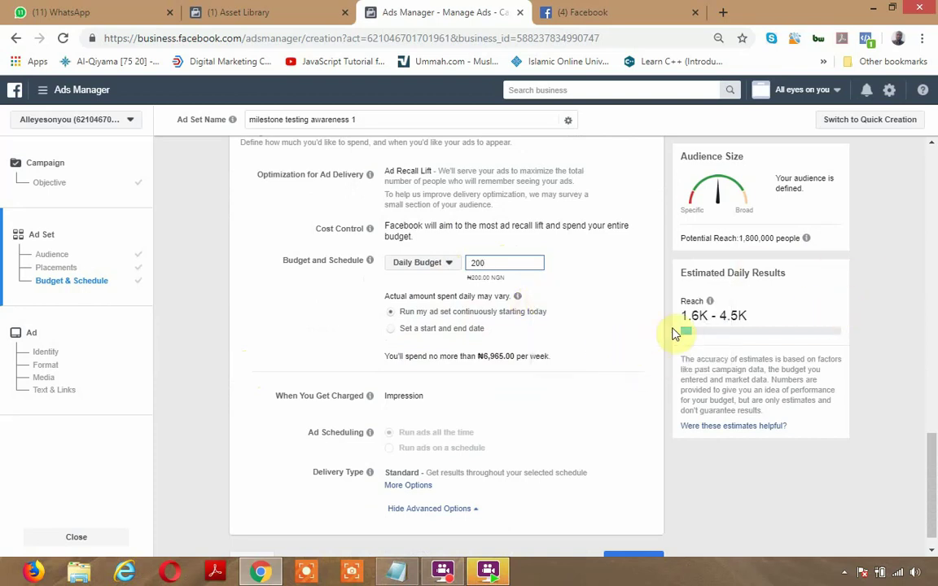
pyautogui.click(629, 358)
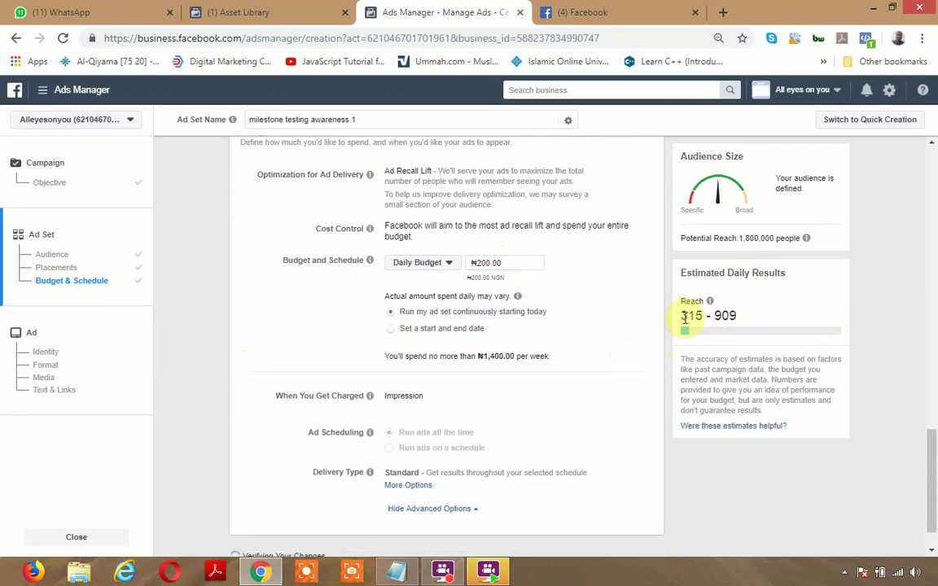
pyautogui.moveTo(682, 316); pyautogui.dragTo(703, 313)
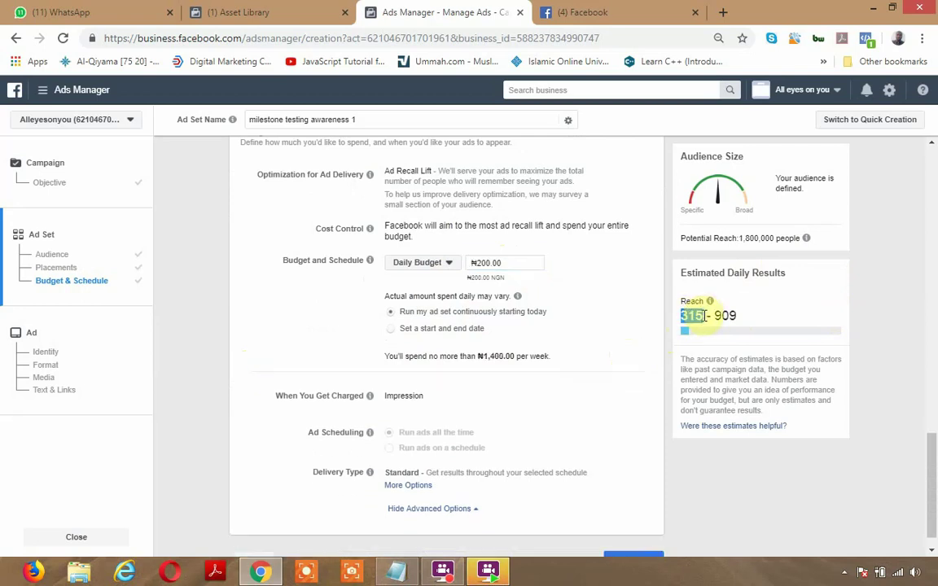
pyautogui.doubleClick(725, 316)
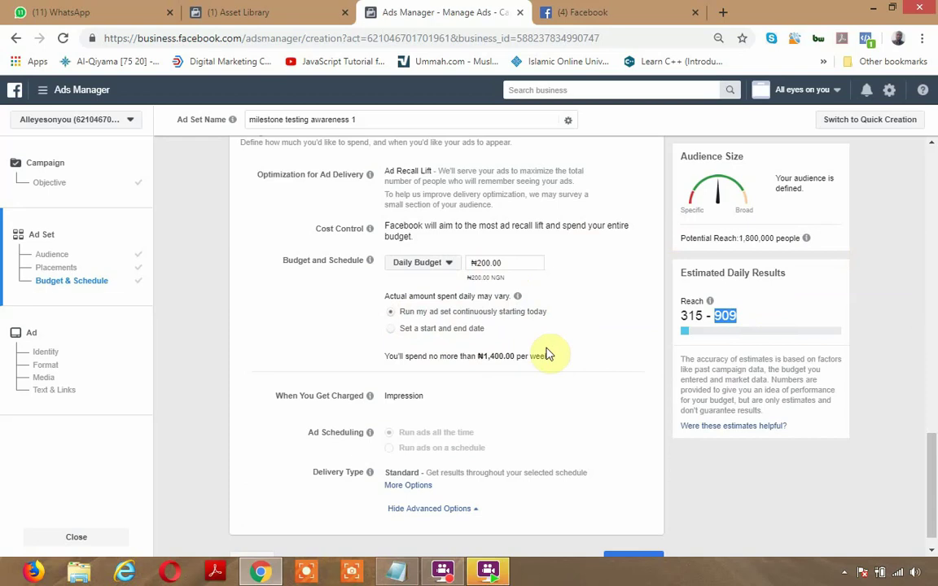
# - Schedule the ad set with a start and end date, ending on Jul 11, 2019, and check the estimated reach
pyautogui.click(396, 330)
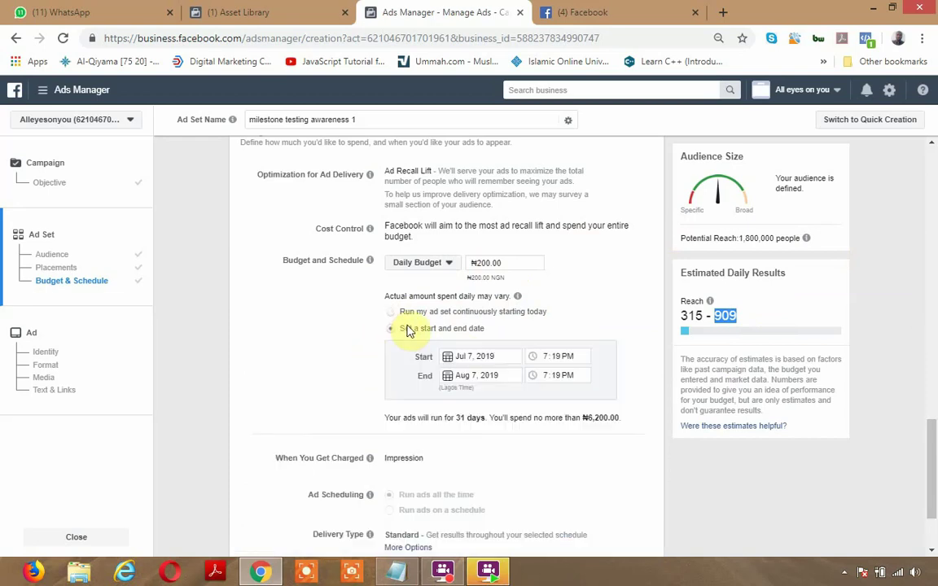
pyautogui.click(446, 379)
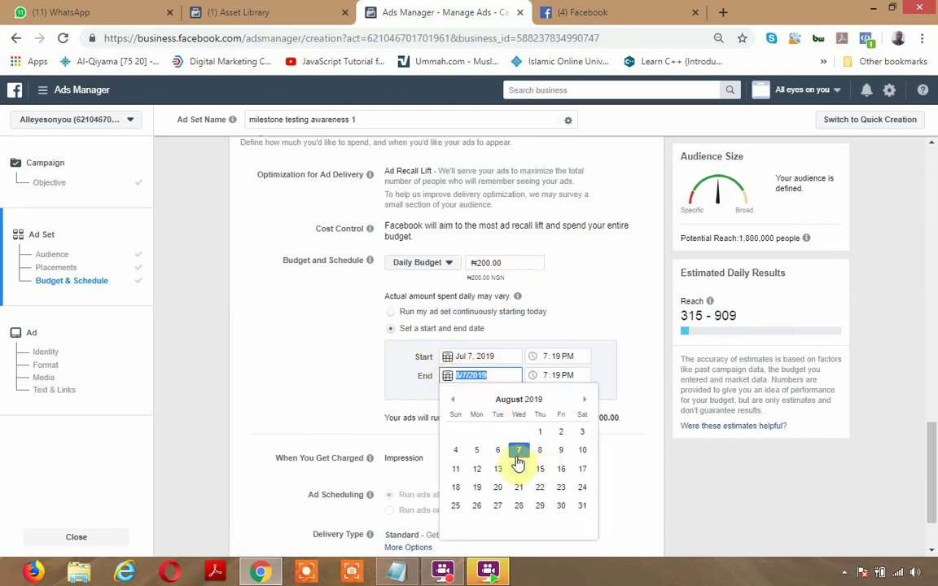
pyautogui.click(452, 399)
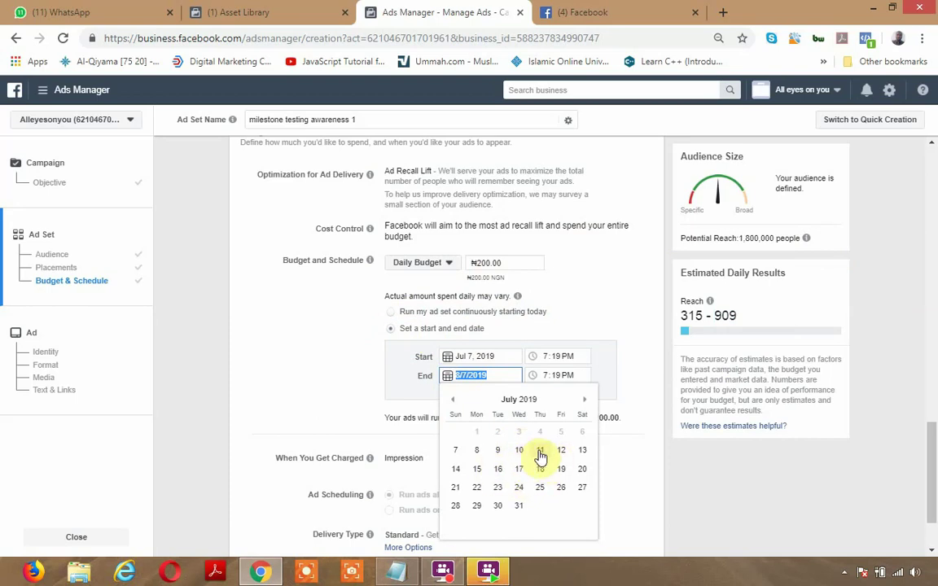
pyautogui.click(540, 456)
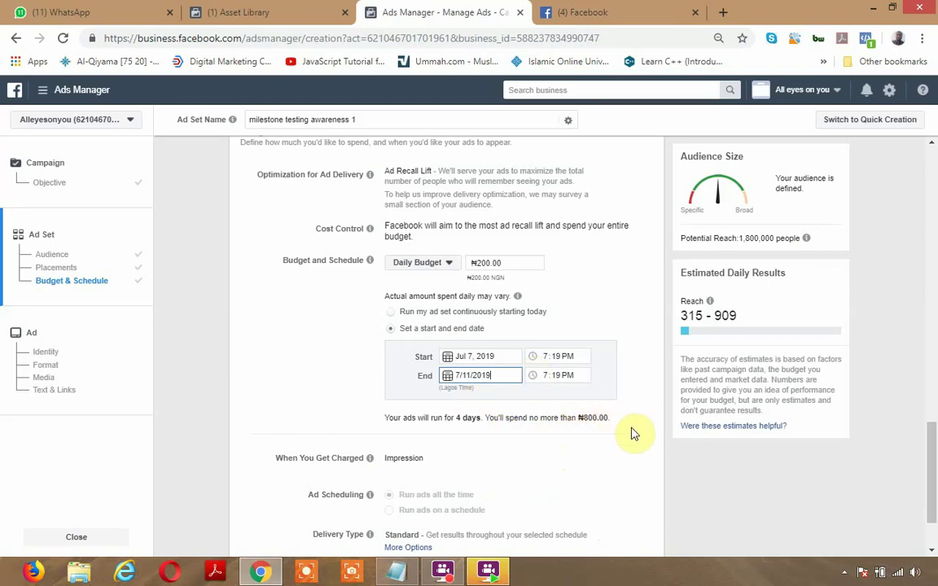
pyautogui.moveTo(680, 315); pyautogui.dragTo(777, 326)
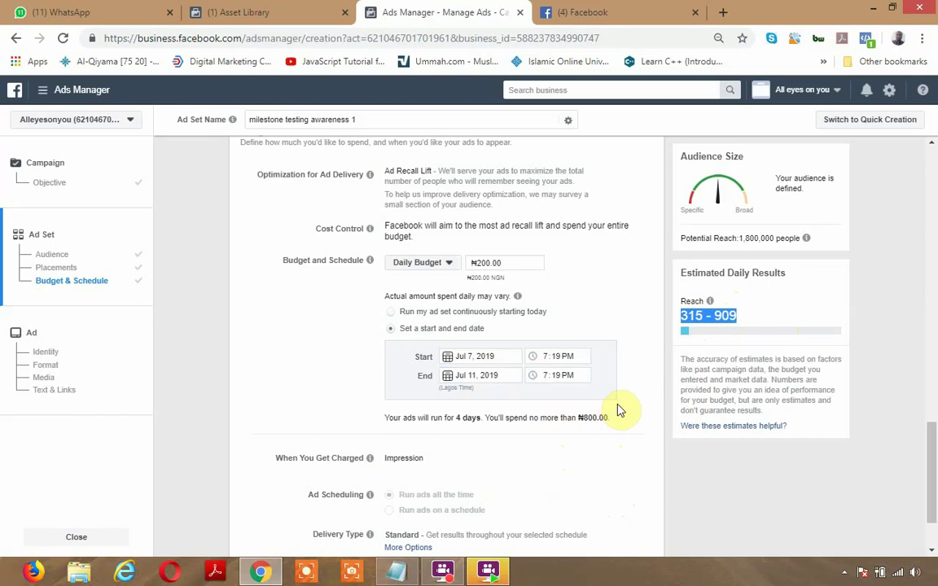
# - Review the ad set's daily budget, schedule and estimated daily reach, and continue to the ad setup
pyautogui.scroll(-2, 621, 432)
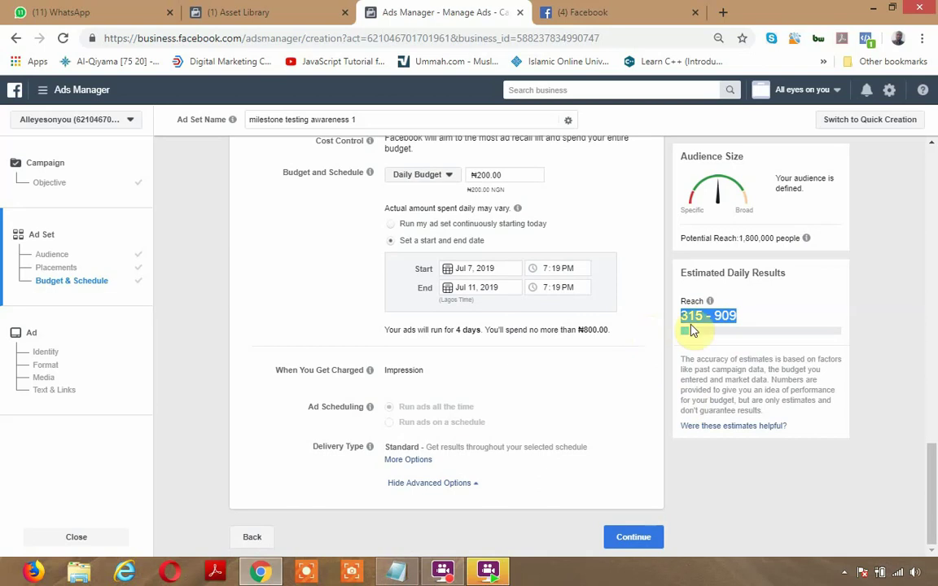
pyautogui.moveTo(709, 301)
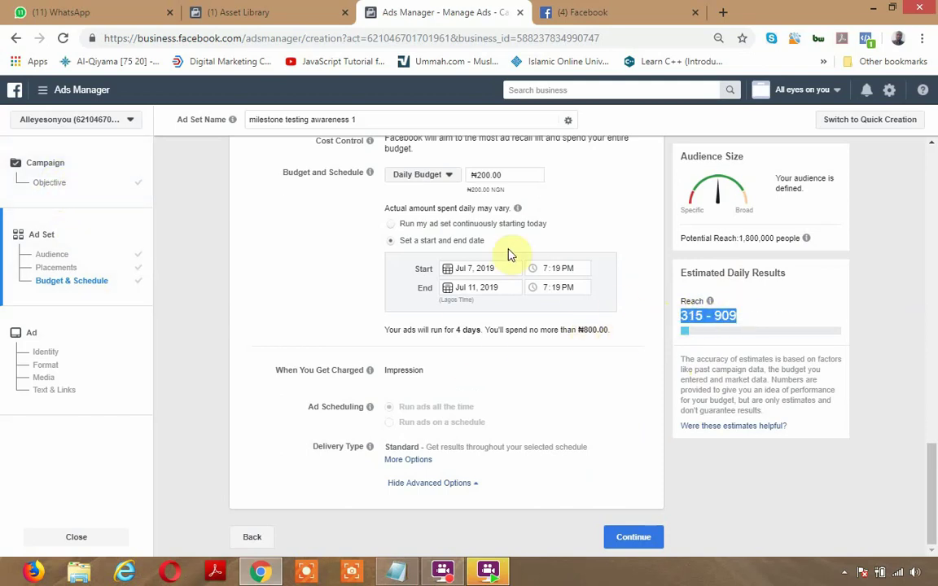
pyautogui.click(501, 175)
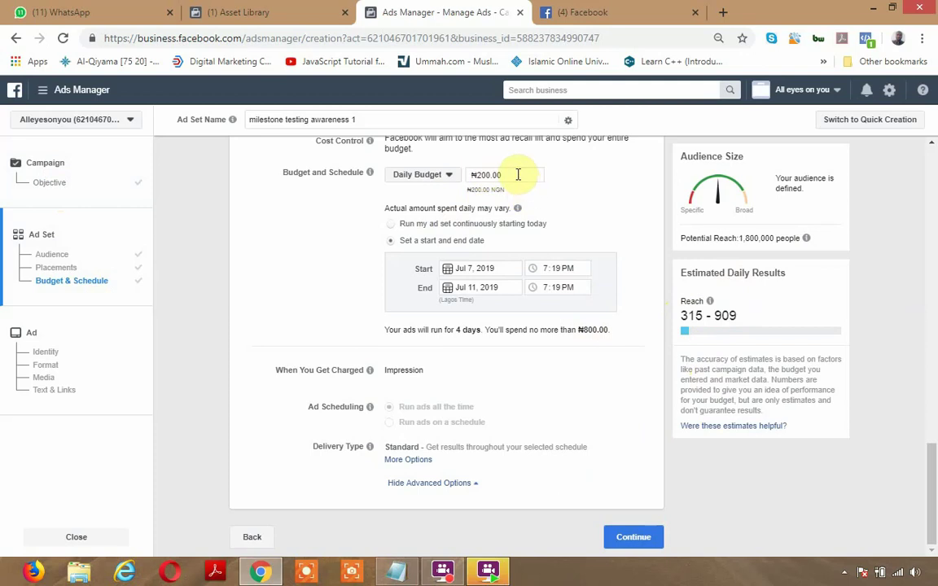
pyautogui.doubleClick(491, 174)
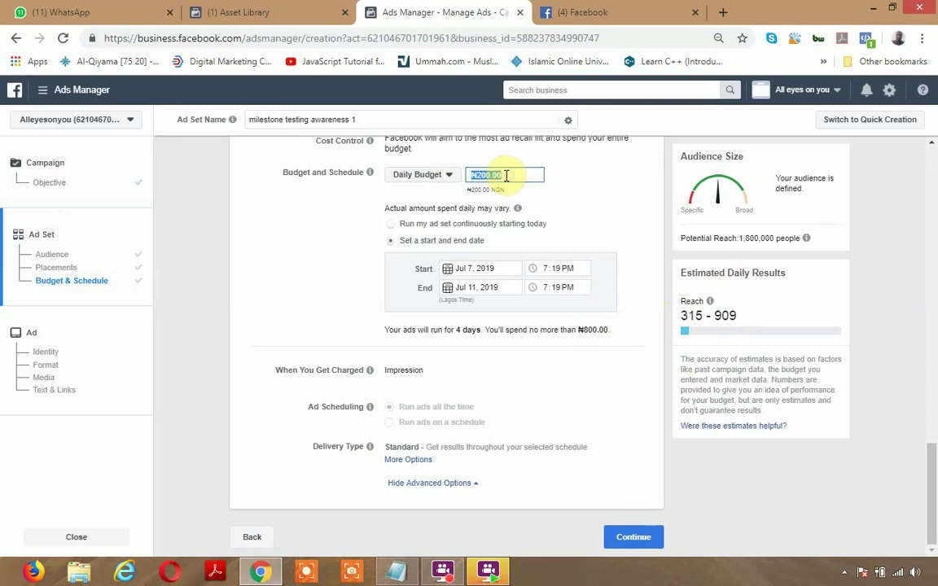
pyautogui.click(505, 175)
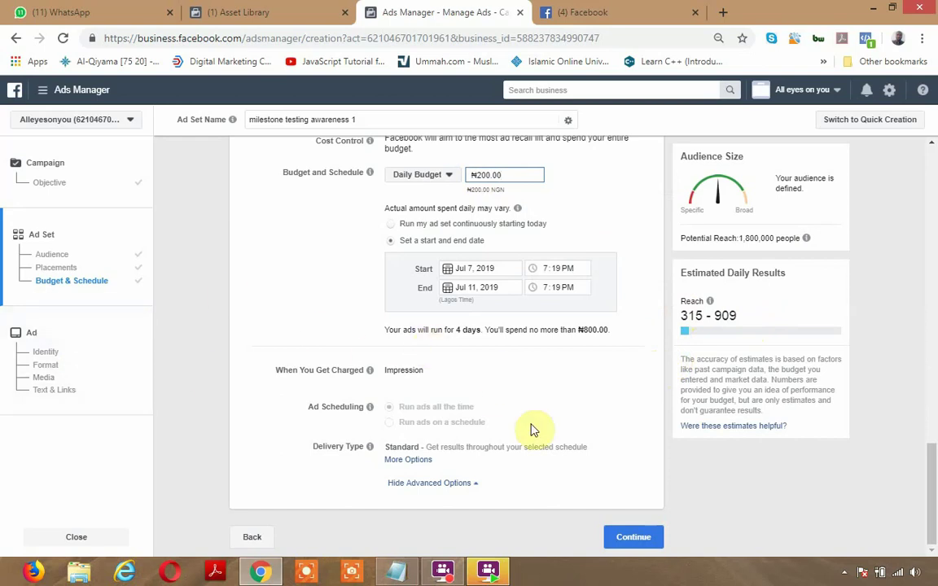
pyautogui.click(643, 543)
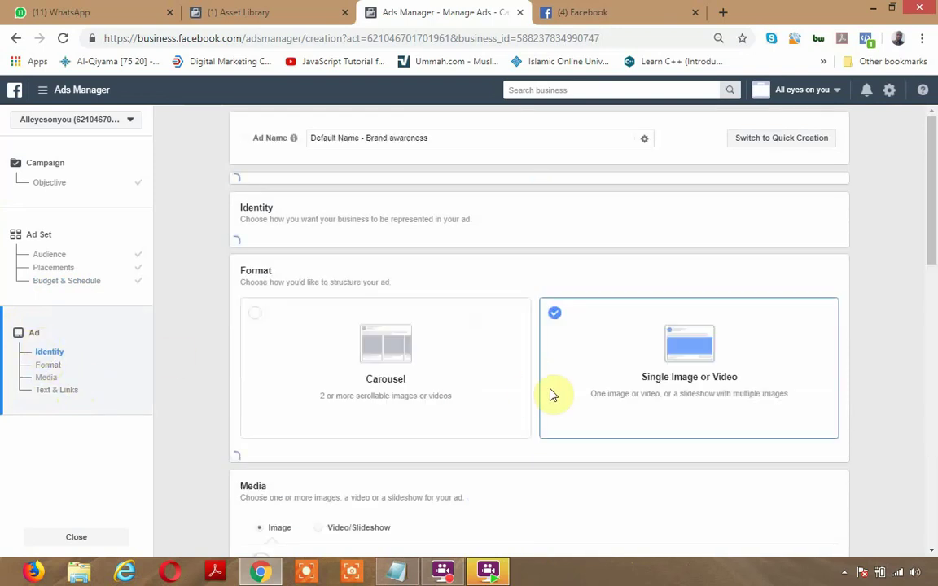
pyautogui.click(446, 573)
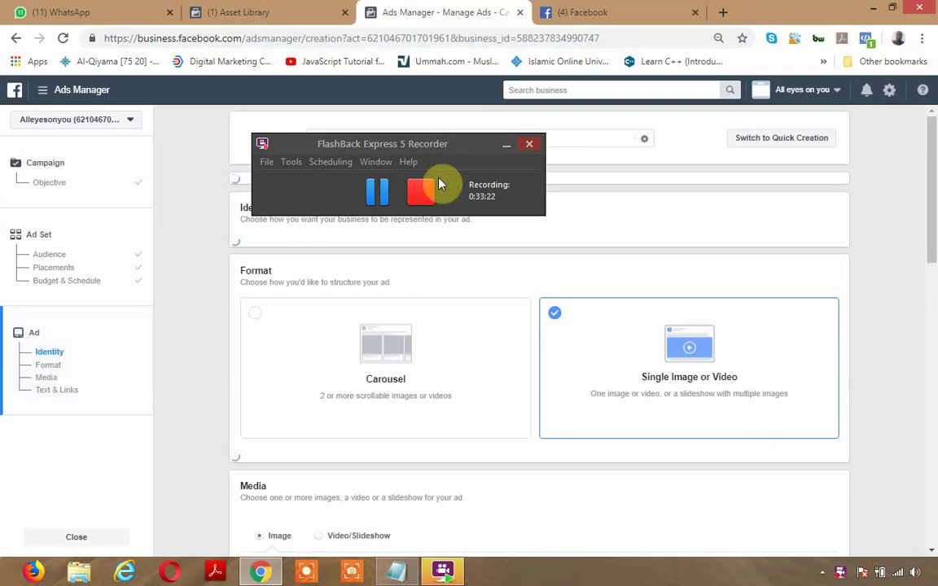
pyautogui.click(506, 144)
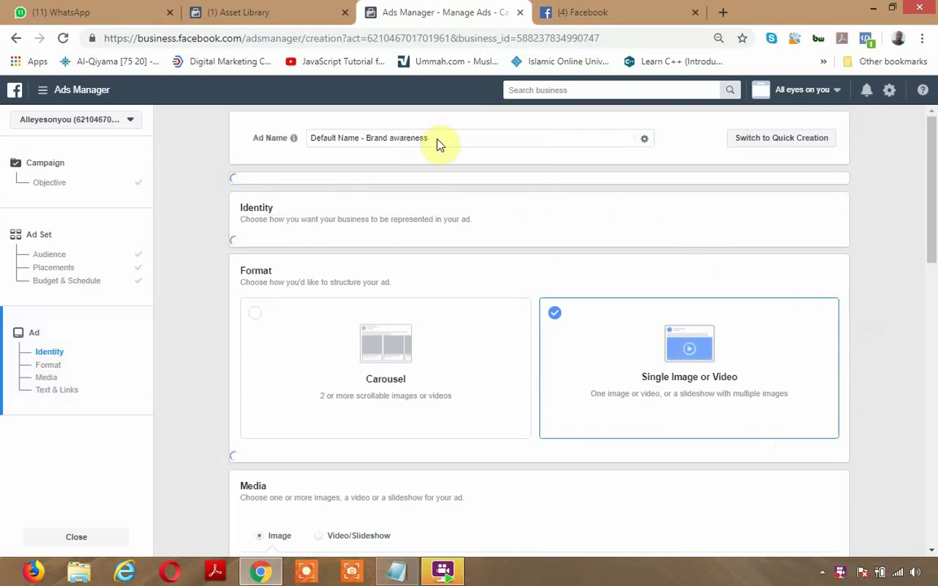
pyautogui.scroll(-2, 455, 196)
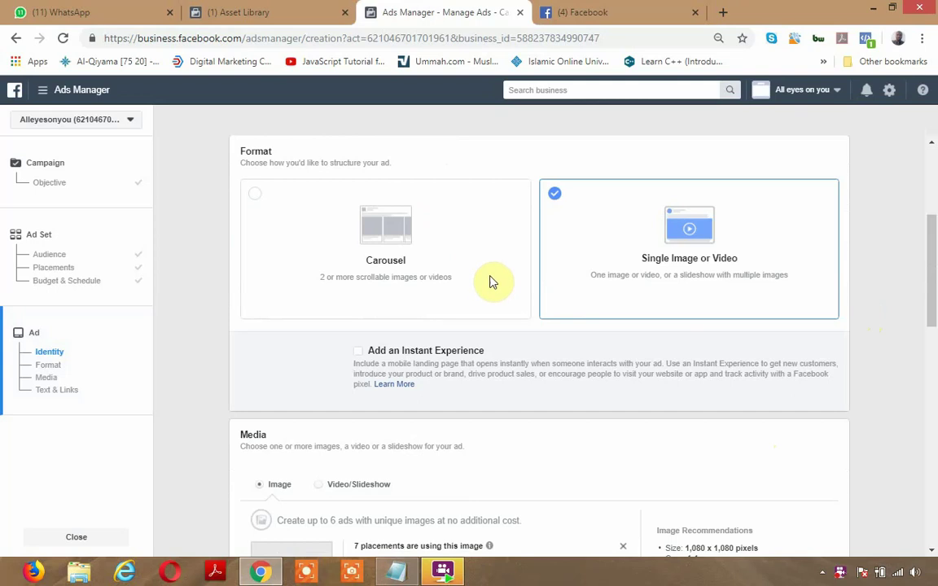
pyautogui.scroll(-2, 492, 283)
pyautogui.scroll(5, 492, 282)
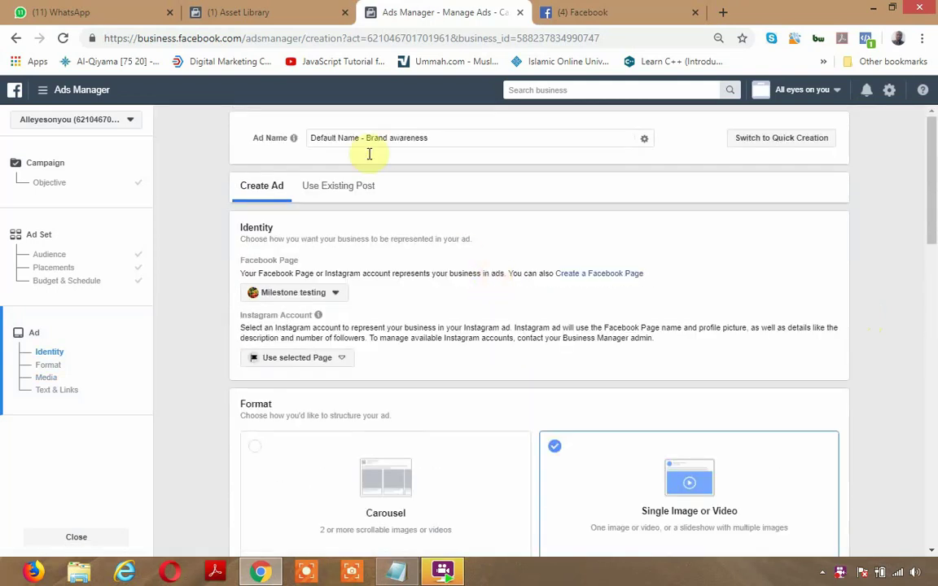
# - Check the ad name and the Instagram account choices in the ad's Identity settings
pyautogui.click(453, 141)
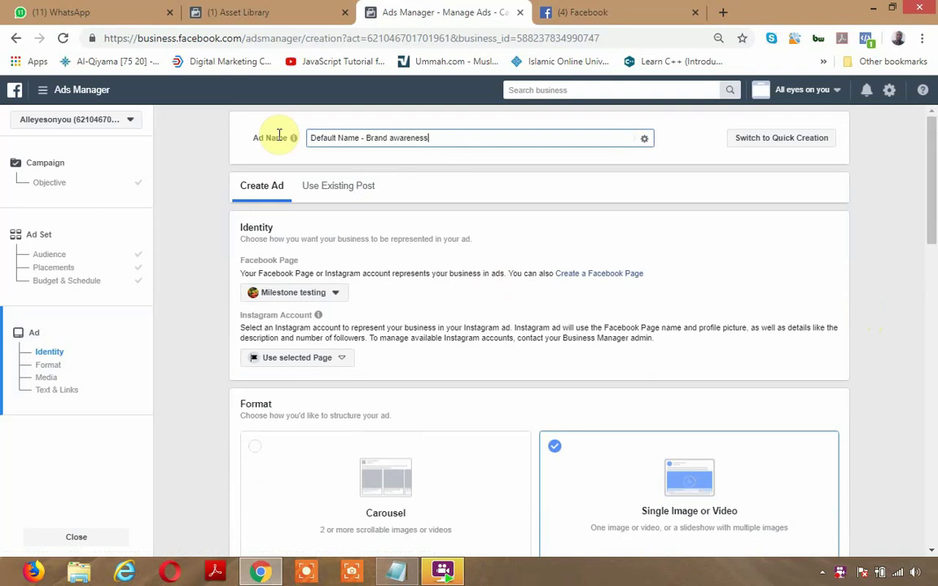
pyautogui.hotkey('ctrl', 'a')
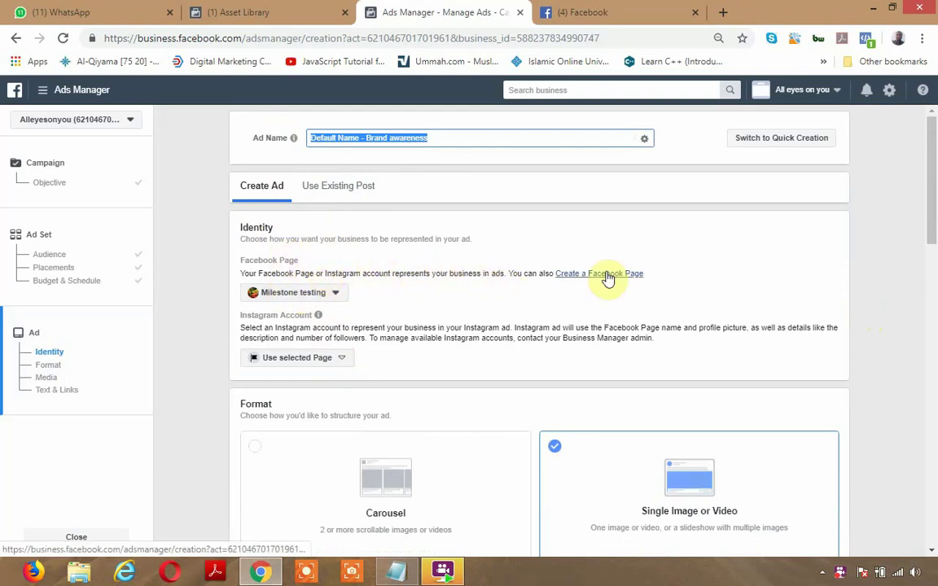
pyautogui.click(345, 359)
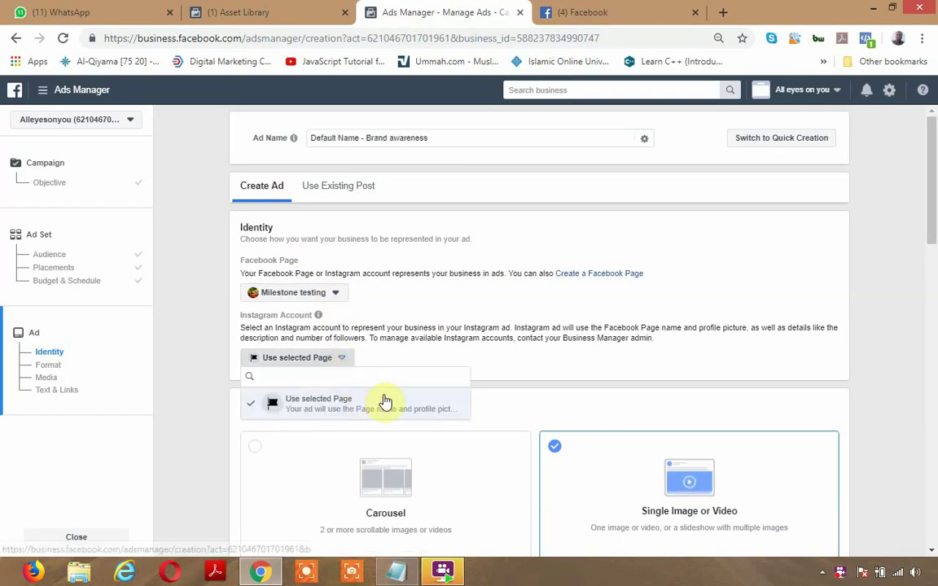
pyautogui.click(267, 260)
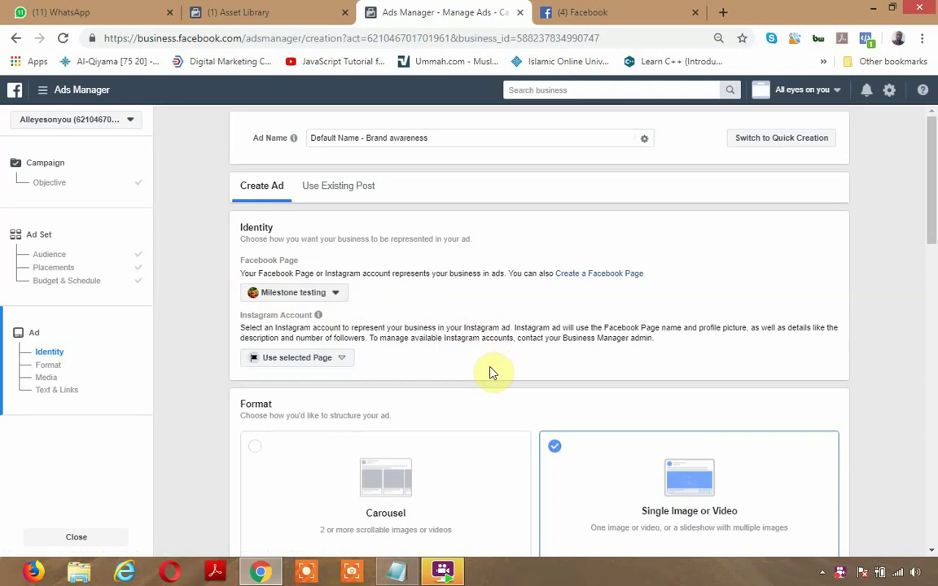
# - Examine the ad's format and media options, including the image upload dialog, and cancel it without choosing a file
pyautogui.scroll(-2, 376, 455)
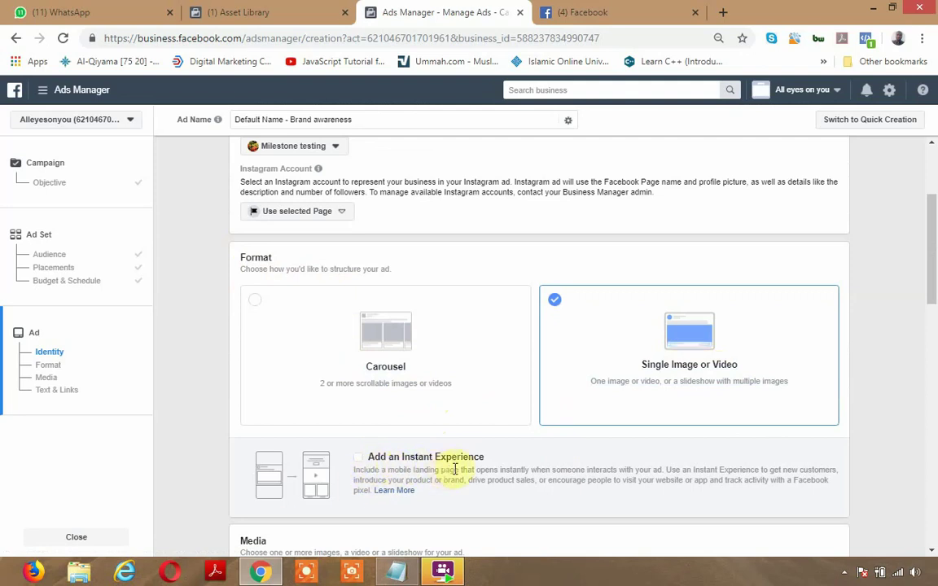
pyautogui.scroll(-3, 454, 470)
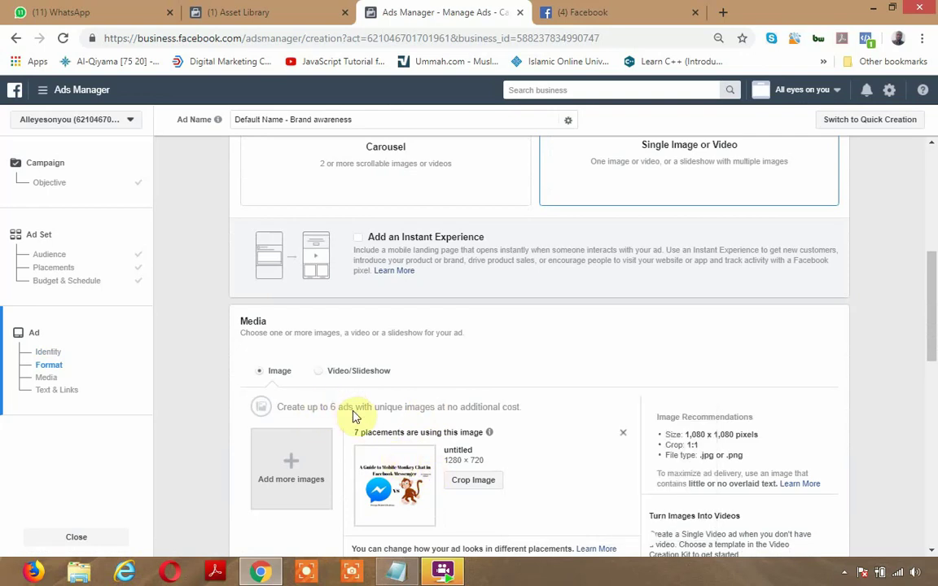
pyautogui.moveTo(359, 435)
pyautogui.scroll(-1, 415, 464)
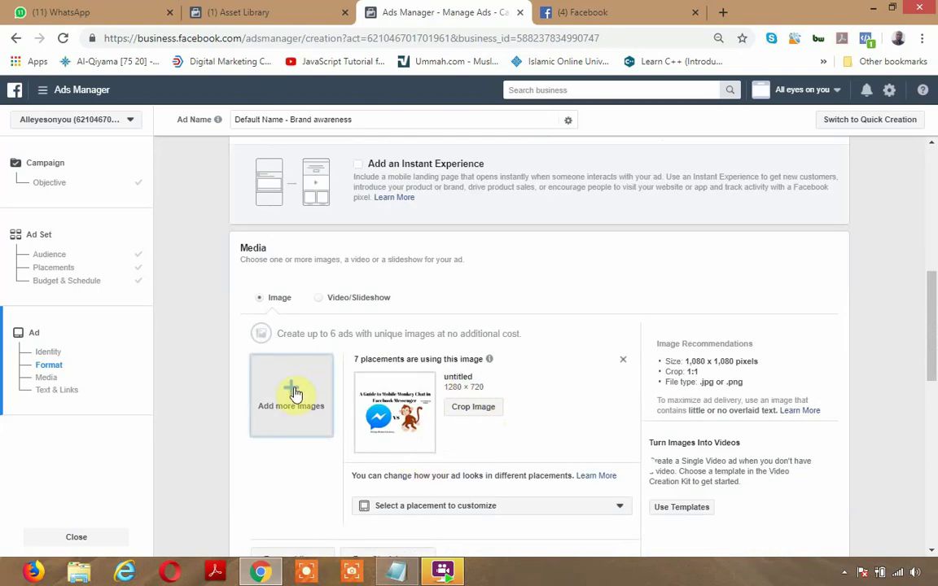
pyautogui.scroll(-3, 294, 391)
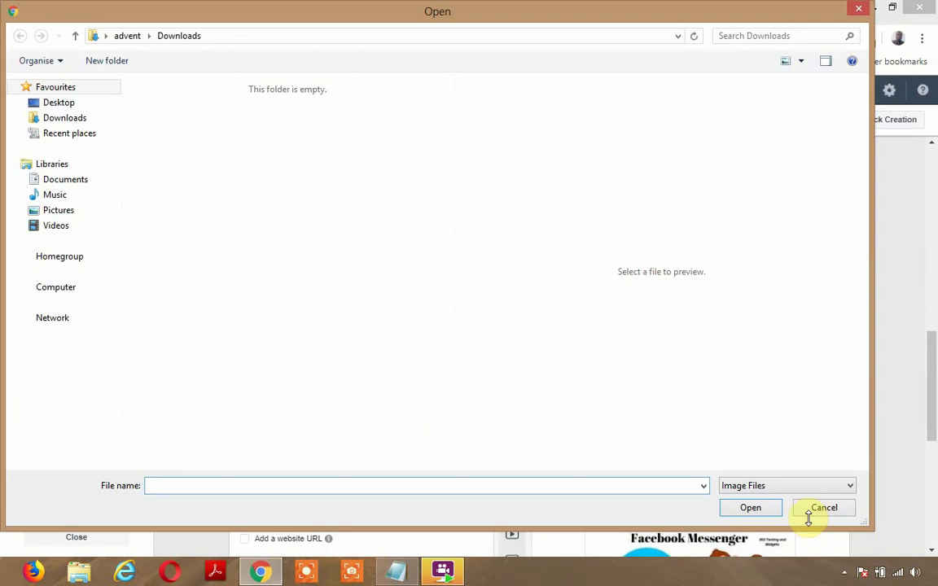
pyautogui.click(824, 508)
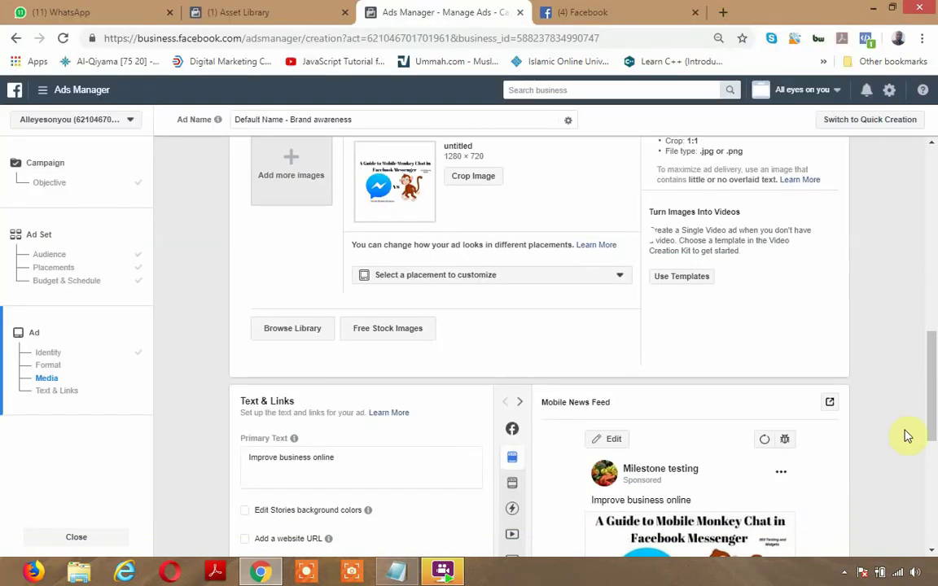
# - Replace the ad's primary text with "Learn more about facebook"
pyautogui.moveTo(930, 402); pyautogui.dragTo(933, 465)
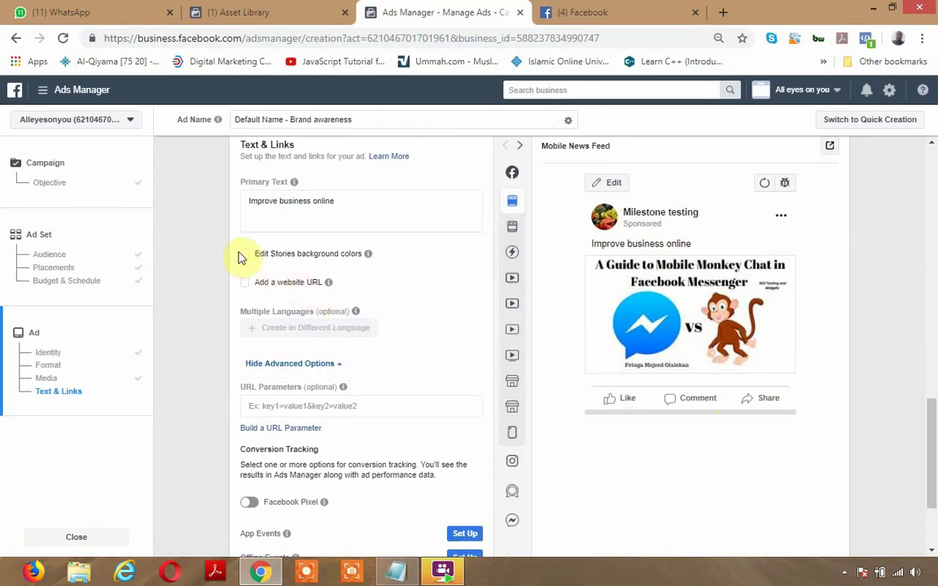
pyautogui.moveTo(244, 201); pyautogui.dragTo(318, 209)
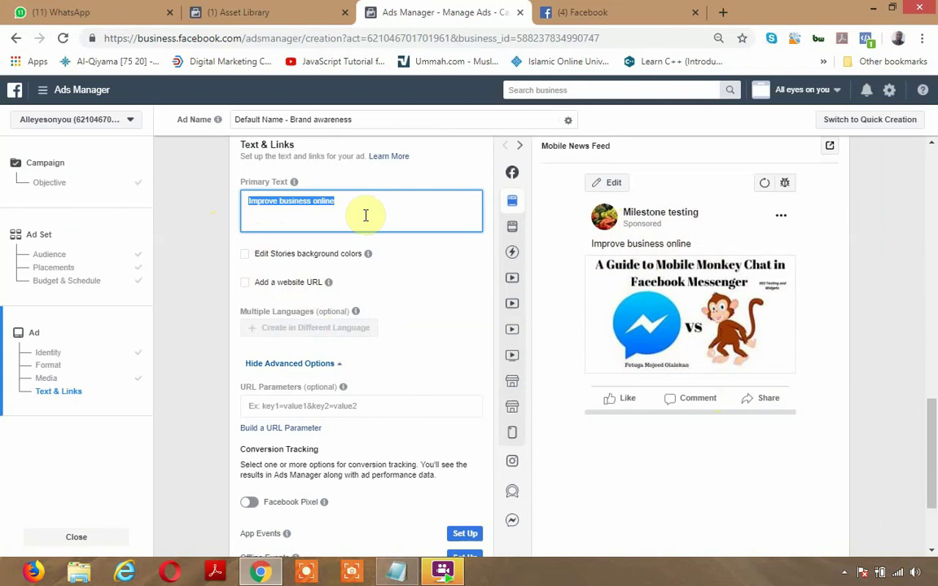
pyautogui.press('BackSpace')
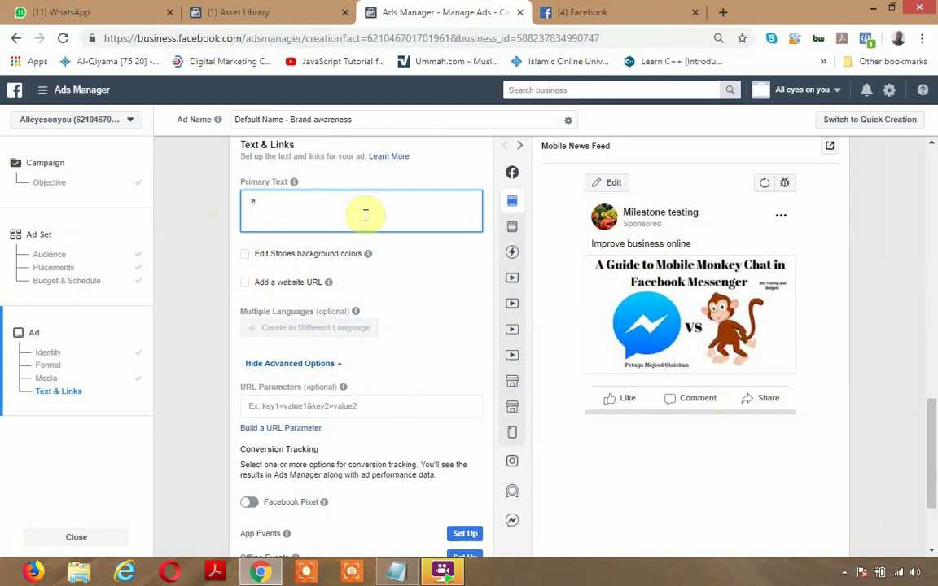
pyautogui.press('BackSpace')
pyautogui.press('BackSpace')
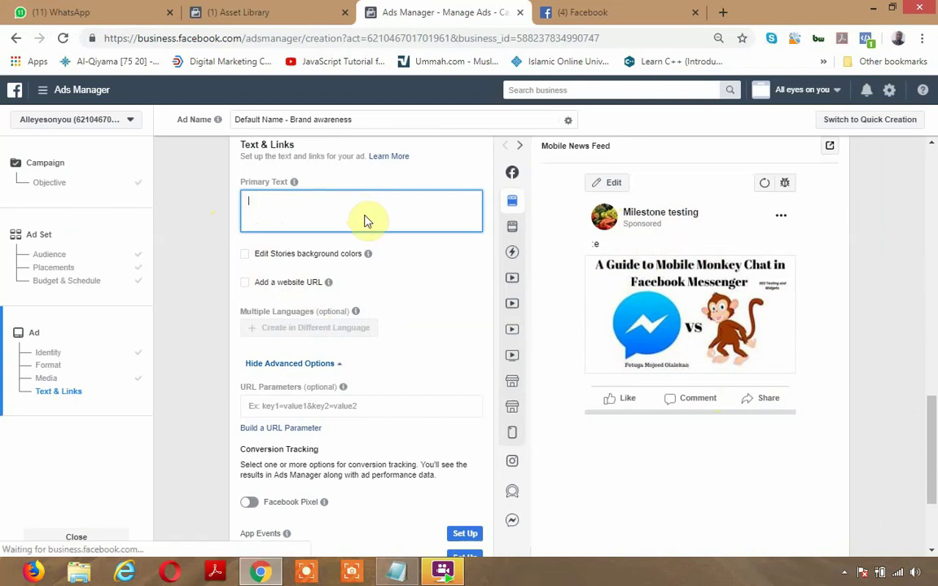
pyautogui.write('Learn more about')
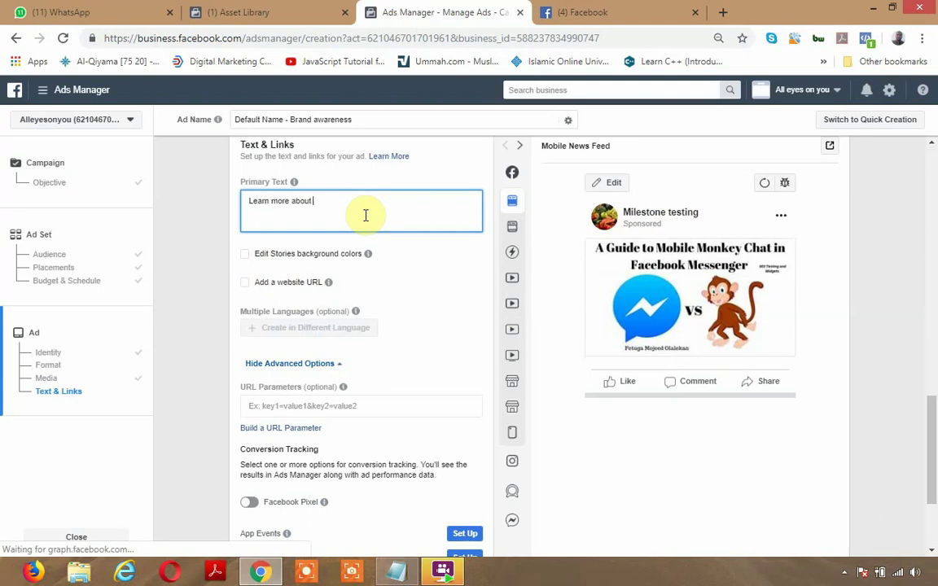
pyautogui.write('facebn')
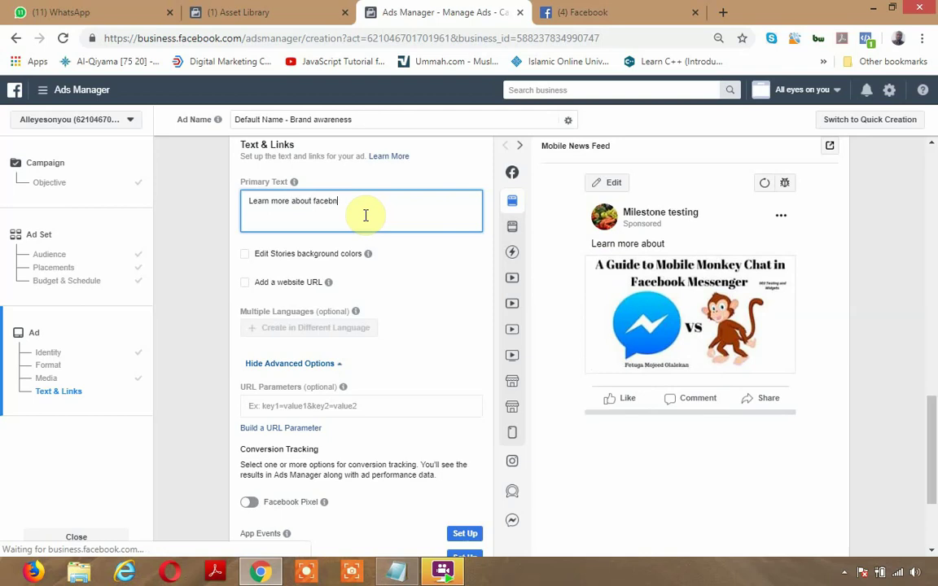
pyautogui.press('BackSpace')
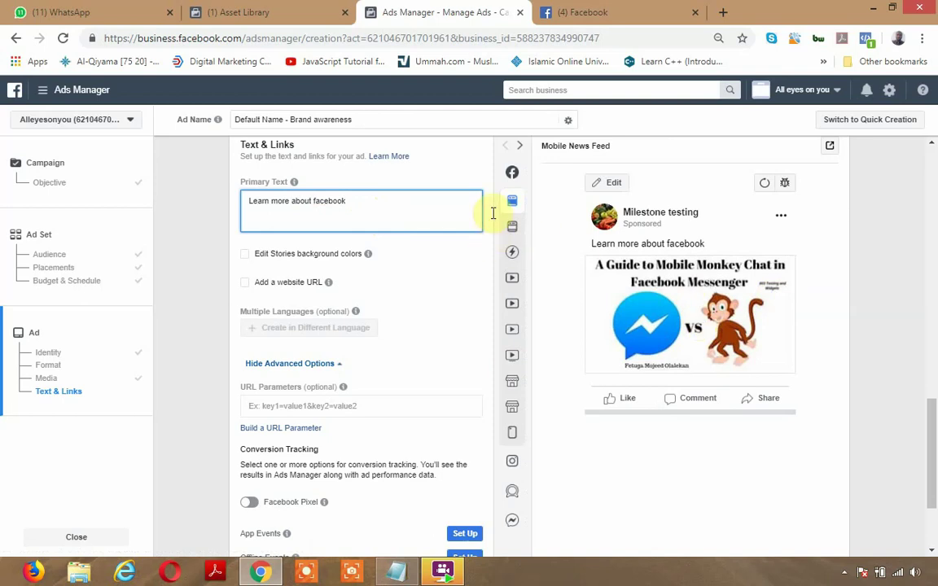
# - Preview the ad in Desktop News Feed, Facebook In-Stream Video for mobile and desktop, and Instagram Feed
pyautogui.moveTo(514, 218)
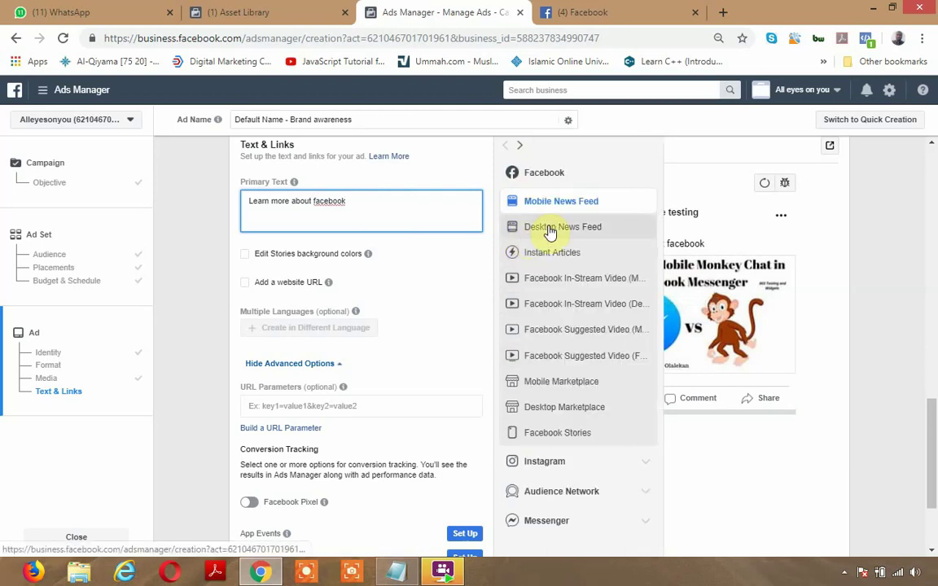
pyautogui.click(592, 241)
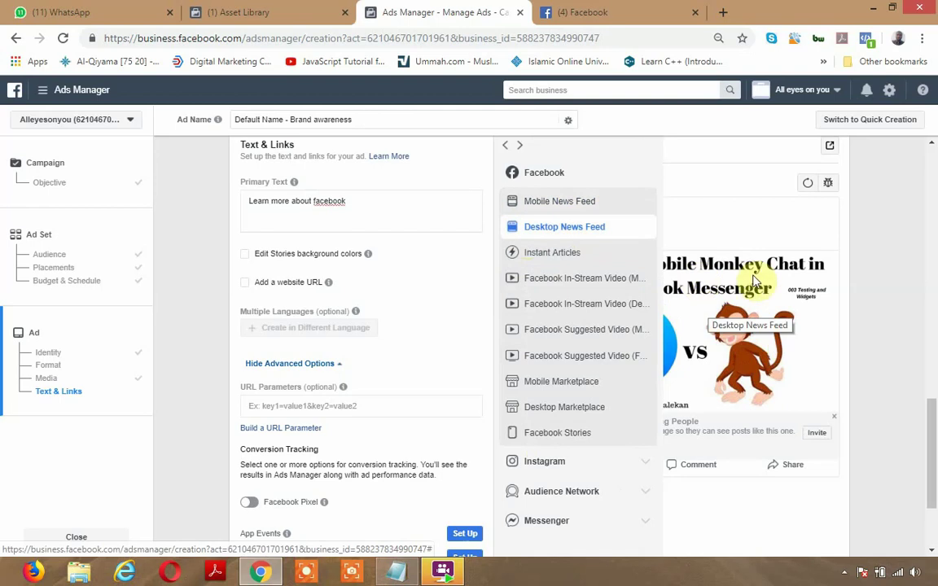
pyautogui.moveTo(510, 312)
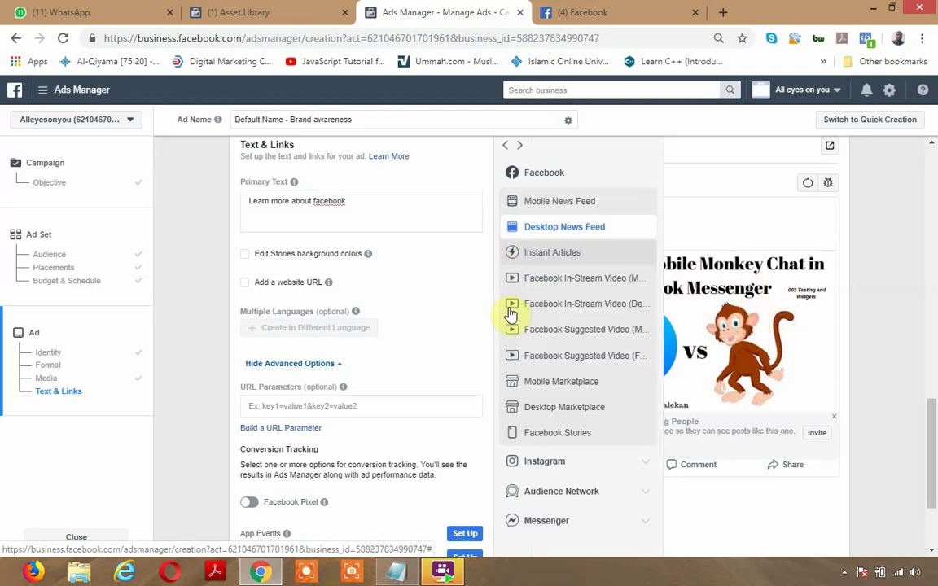
pyautogui.click(552, 285)
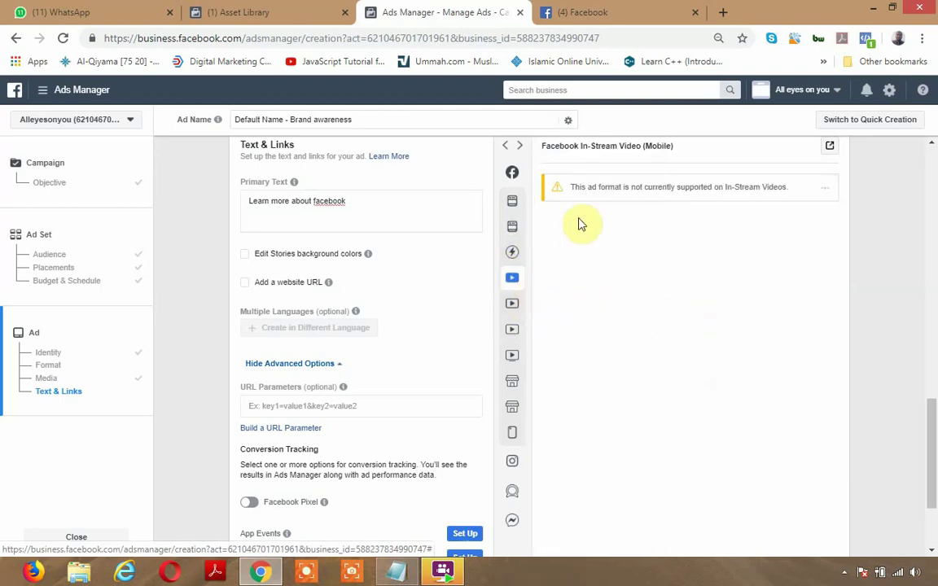
pyautogui.moveTo(502, 293)
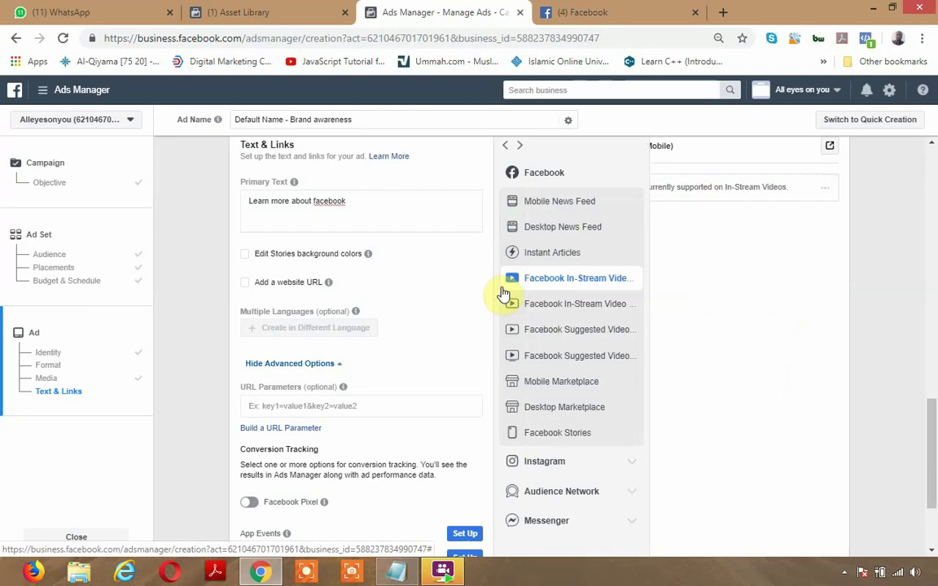
pyautogui.click(572, 312)
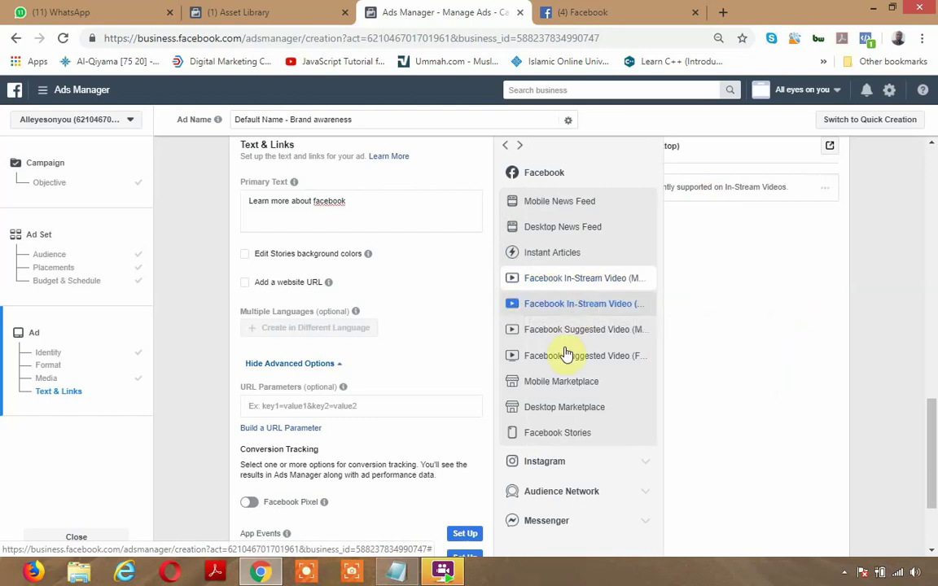
pyautogui.click(544, 465)
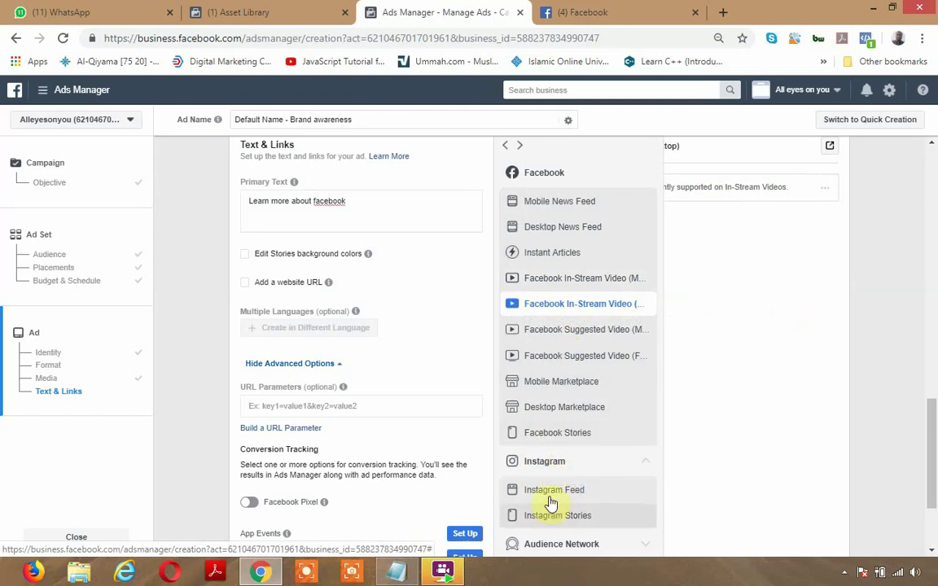
pyautogui.click(559, 490)
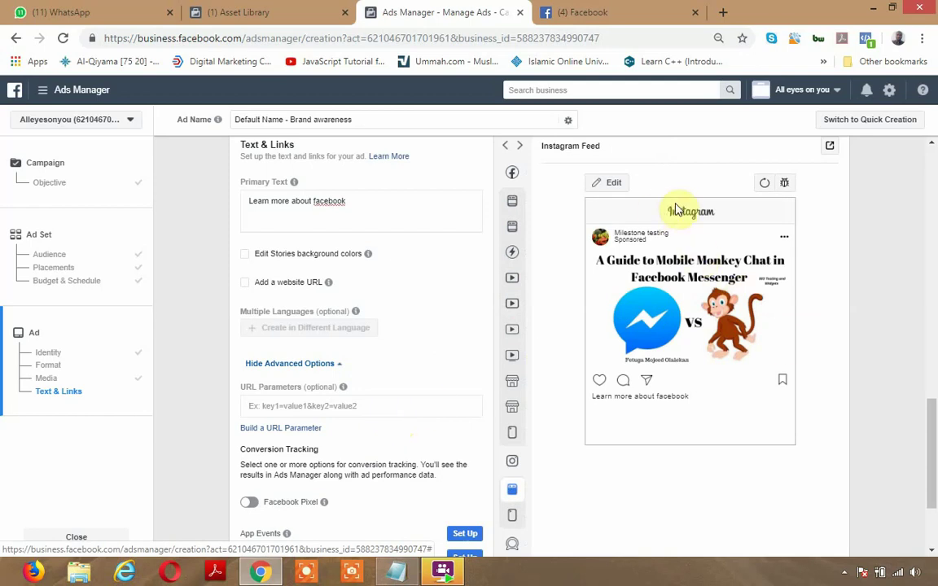
pyautogui.scroll(3, 436, 331)
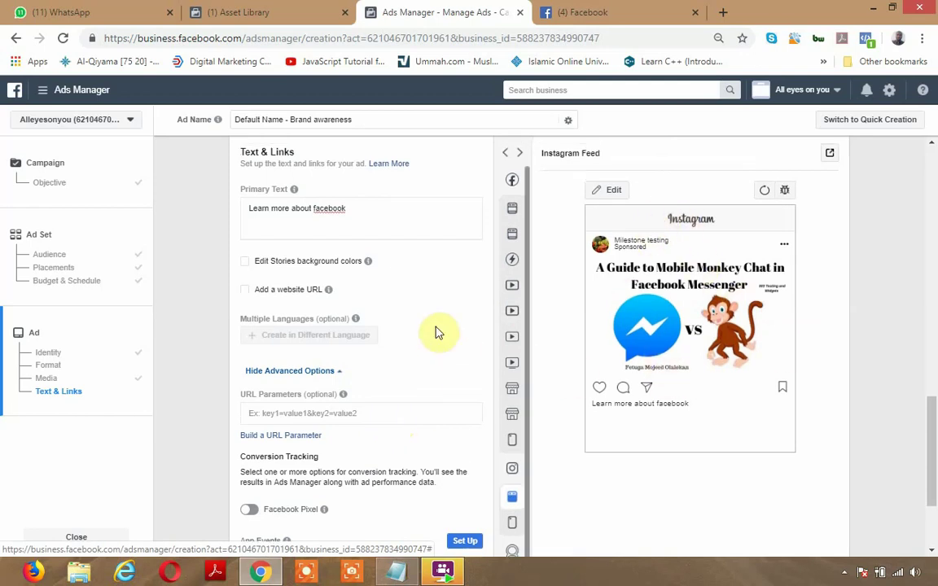
# - Review the ad's remaining Text & Links and conversion tracking options, and confirm the Brand awareness campaign for submission
pyautogui.scroll(4, 440, 335)
pyautogui.scroll(-7, 443, 347)
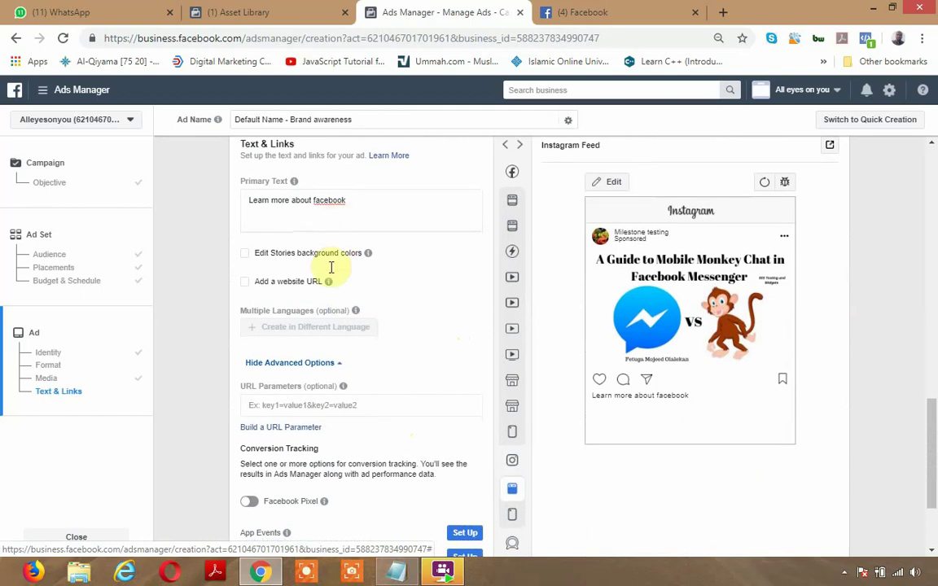
pyautogui.scroll(-1, 342, 350)
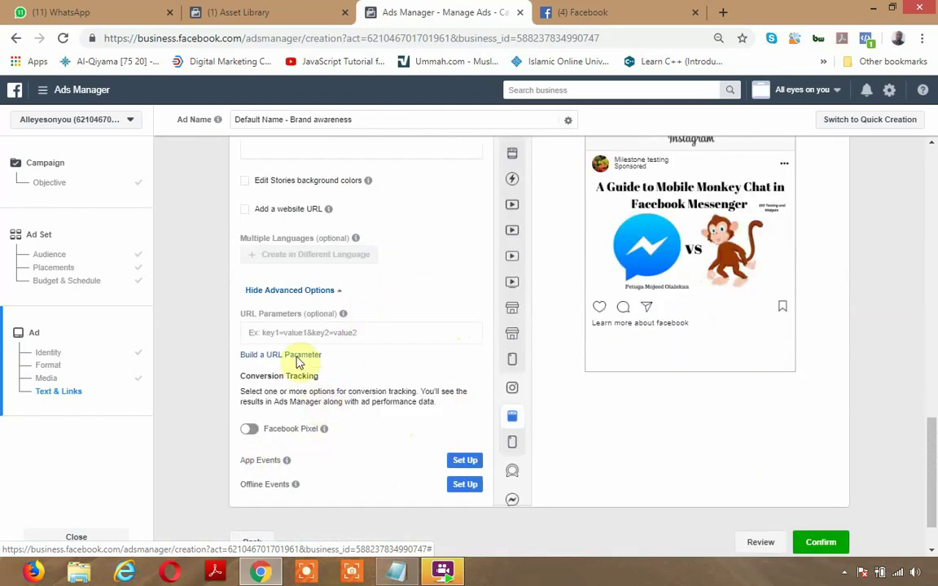
pyautogui.scroll(-1, 317, 280)
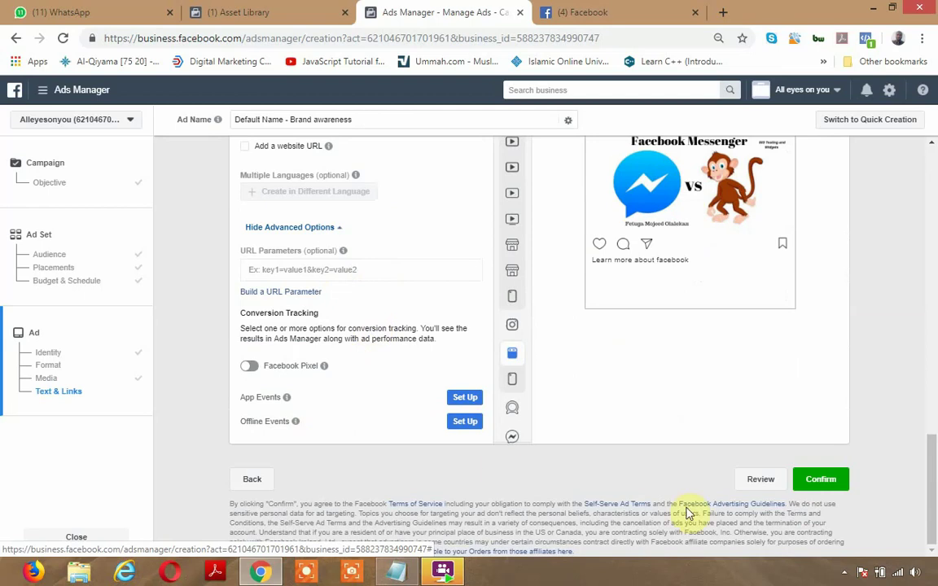
pyautogui.click(836, 481)
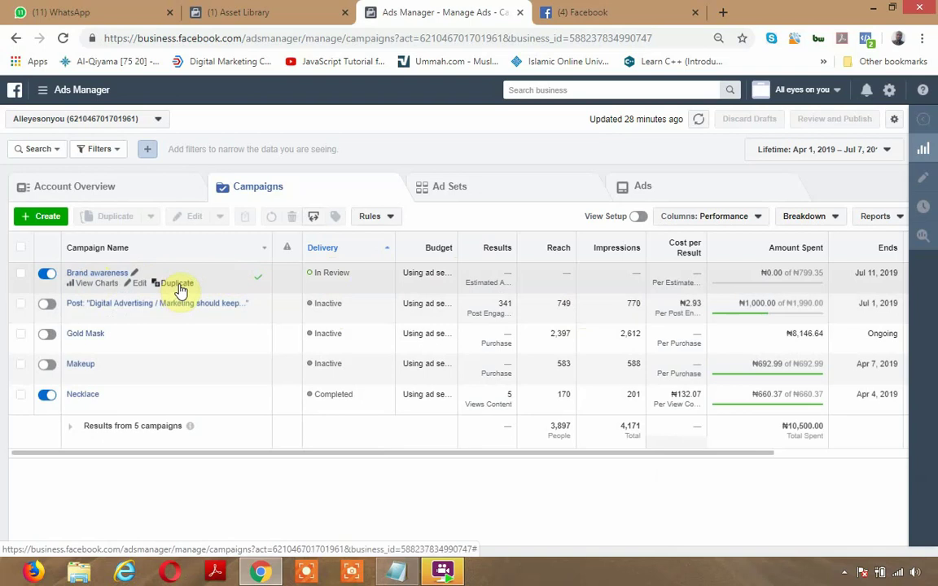
# - Rename the Brand awareness campaign's ad set as "milestone testing awareness 2" and publish the change
pyautogui.click(179, 285)
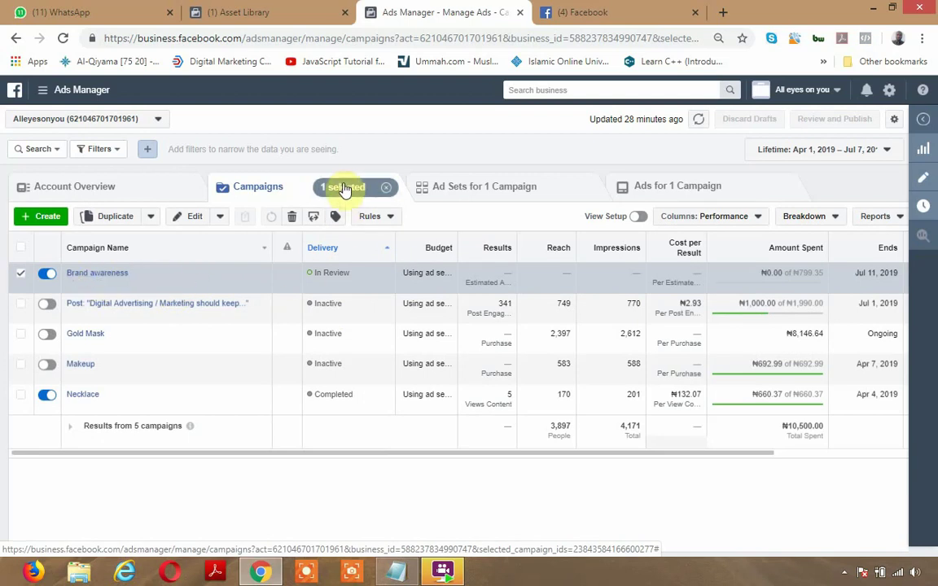
pyautogui.click(482, 188)
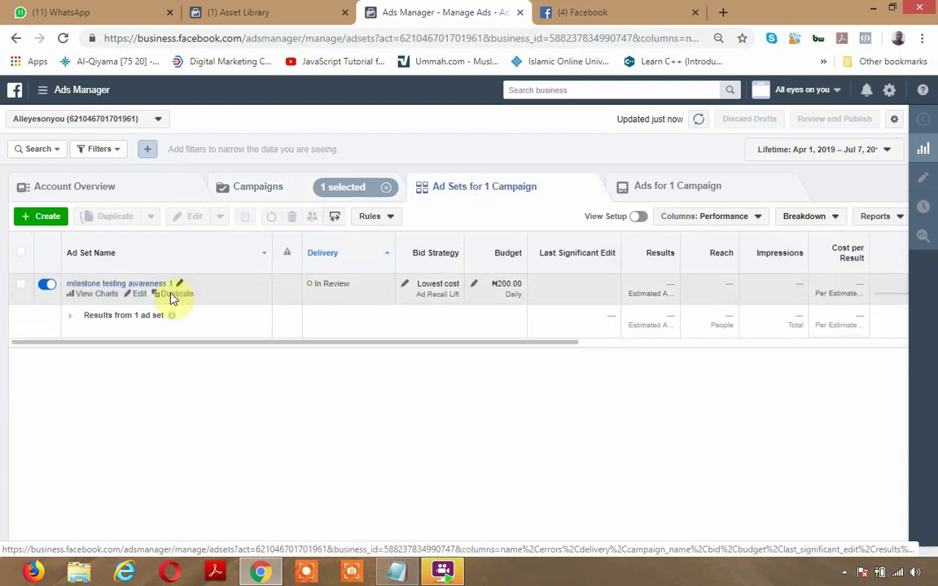
pyautogui.click(172, 295)
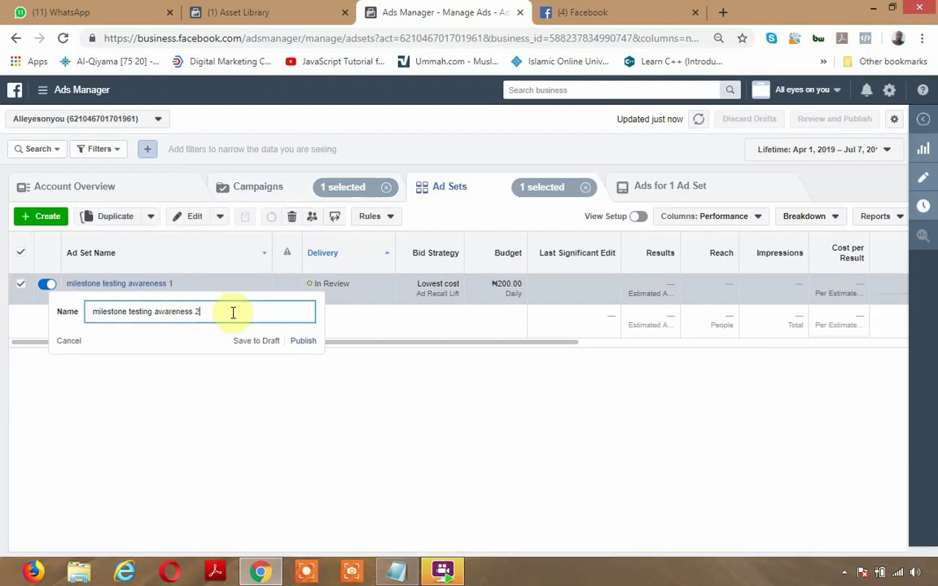
pyautogui.write('2')
pyautogui.press('Return')
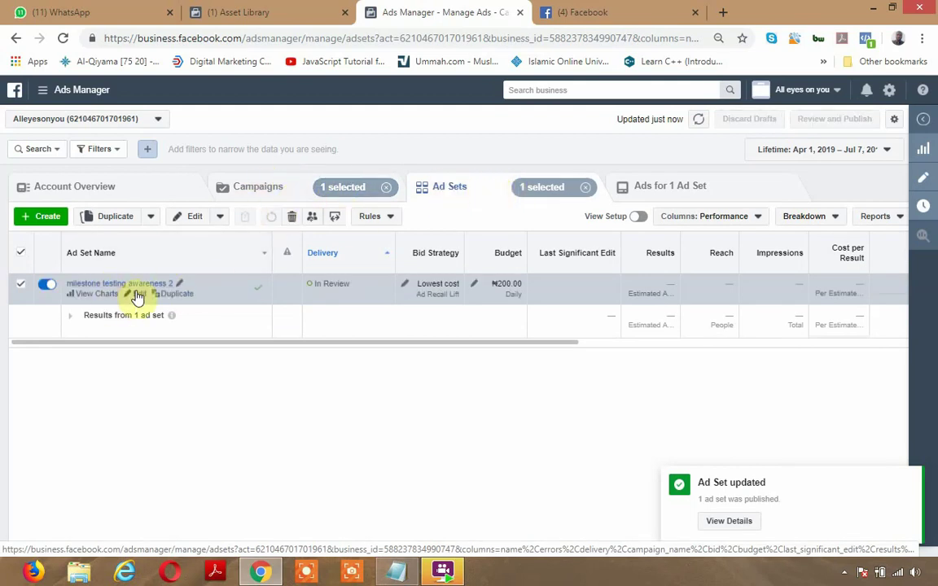
# - Open the renamed ad set for editing and duplicate it into the original campaign with 2 copies
pyautogui.click(137, 294)
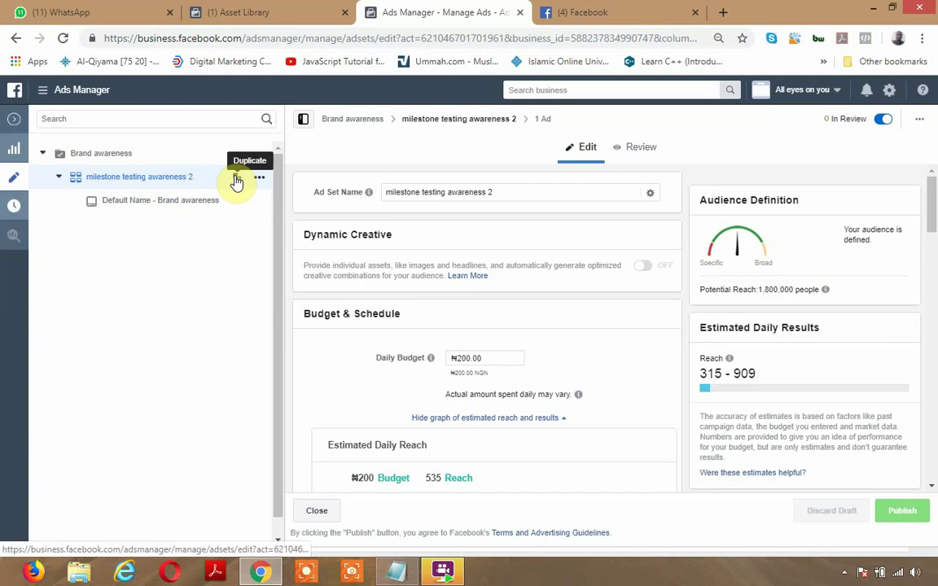
pyautogui.click(236, 180)
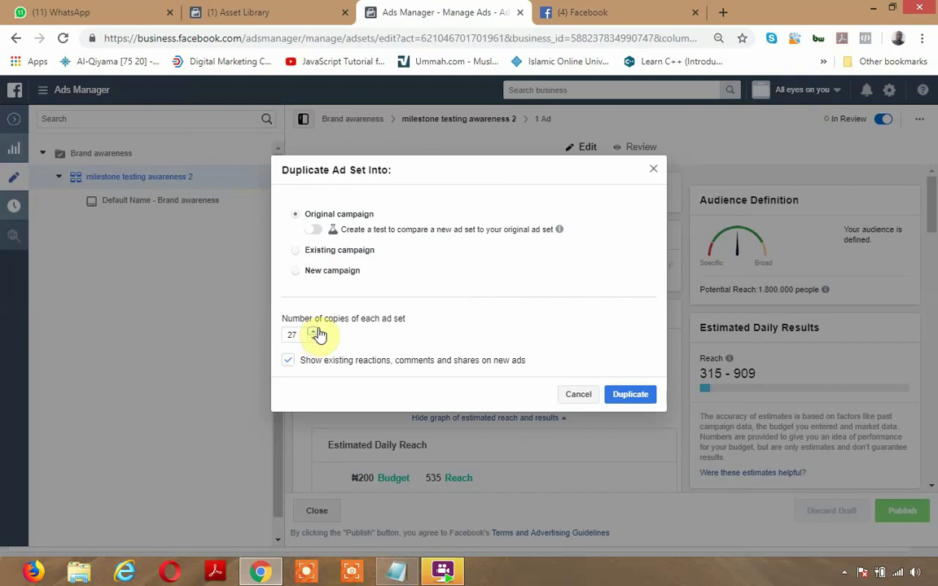
pyautogui.click(313, 331)
pyautogui.moveTo(299, 332); pyautogui.dragTo(244, 336)
pyautogui.write('2')
pyautogui.click(639, 401)
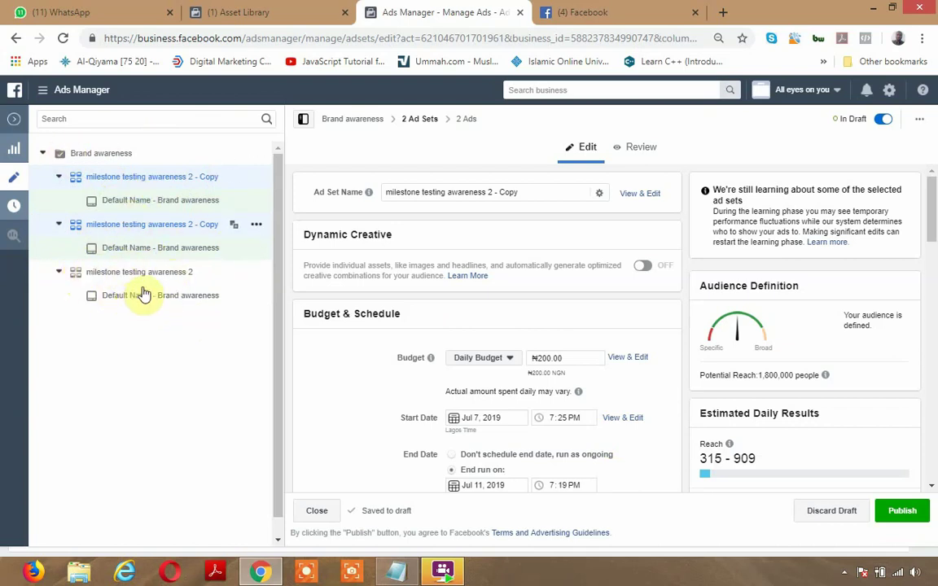
# - Examine the duplication options for the ad in the original ad set and close them without making a copy
pyautogui.click(174, 298)
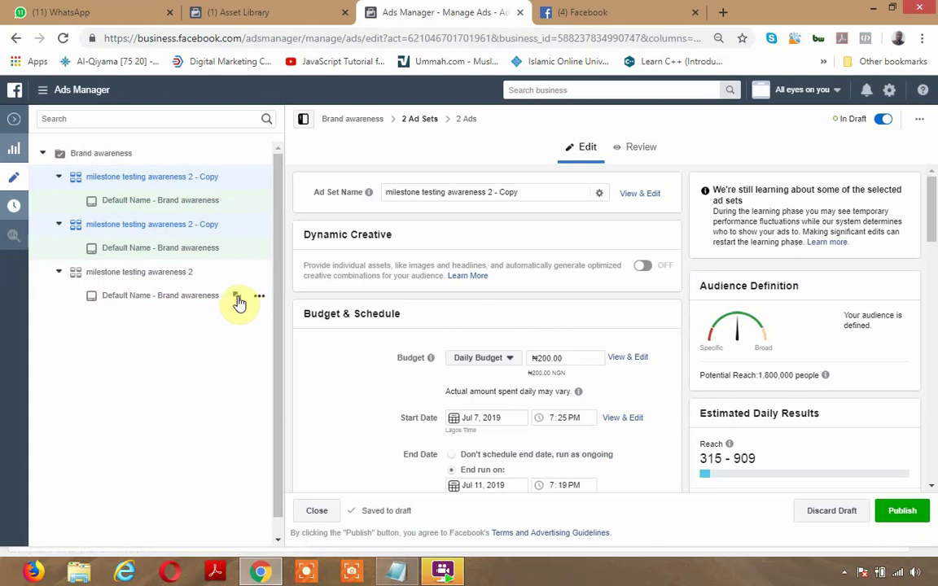
pyautogui.click(239, 302)
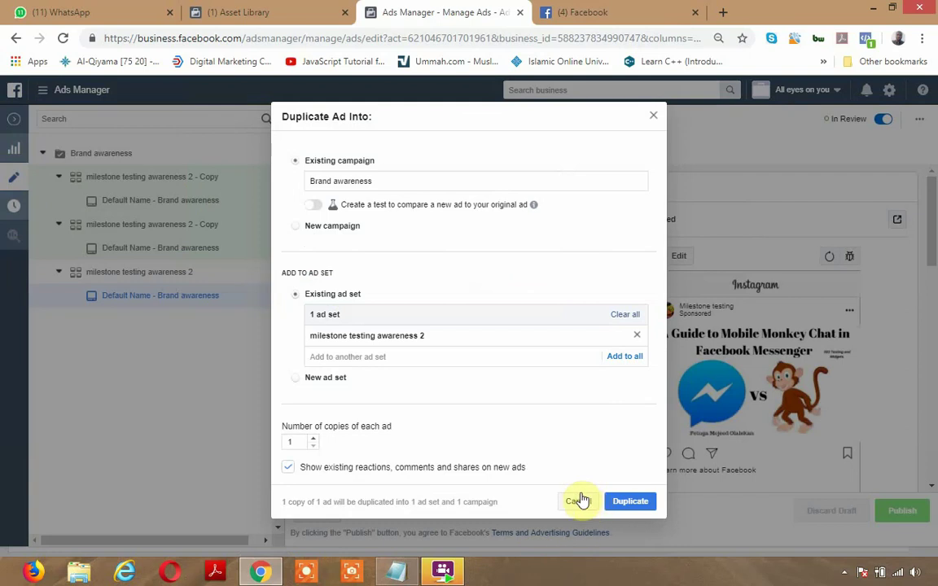
pyautogui.click(114, 190)
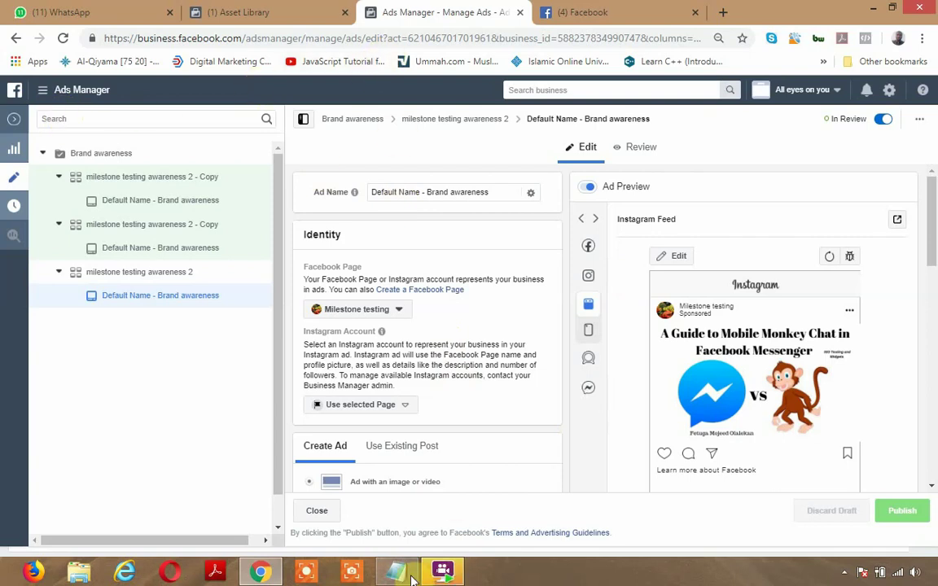
pyautogui.click(844, 572)
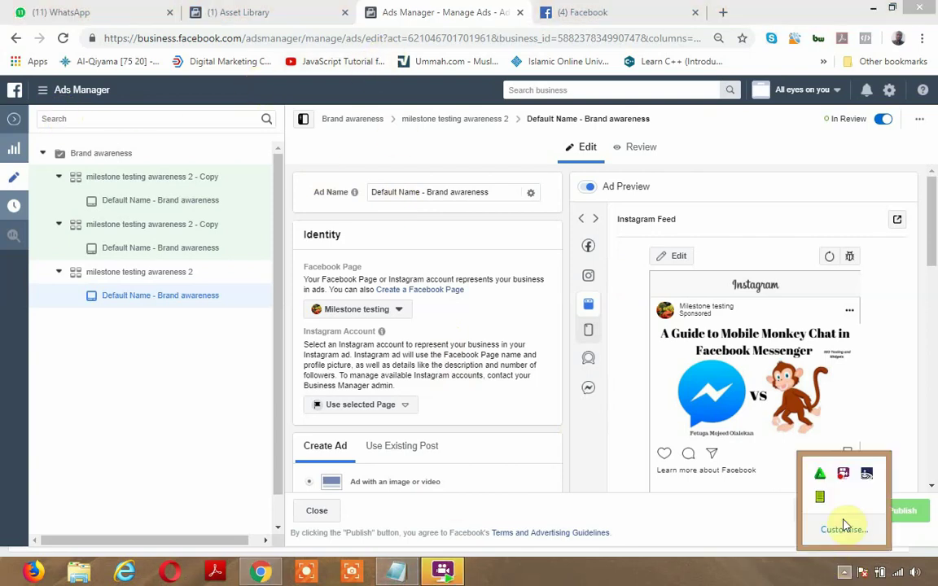
pyautogui.click(844, 479)
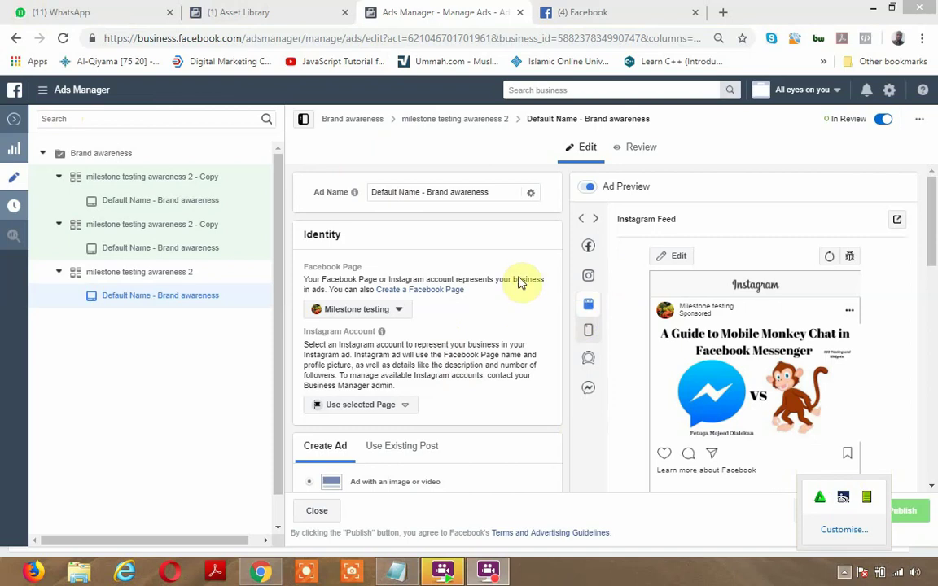